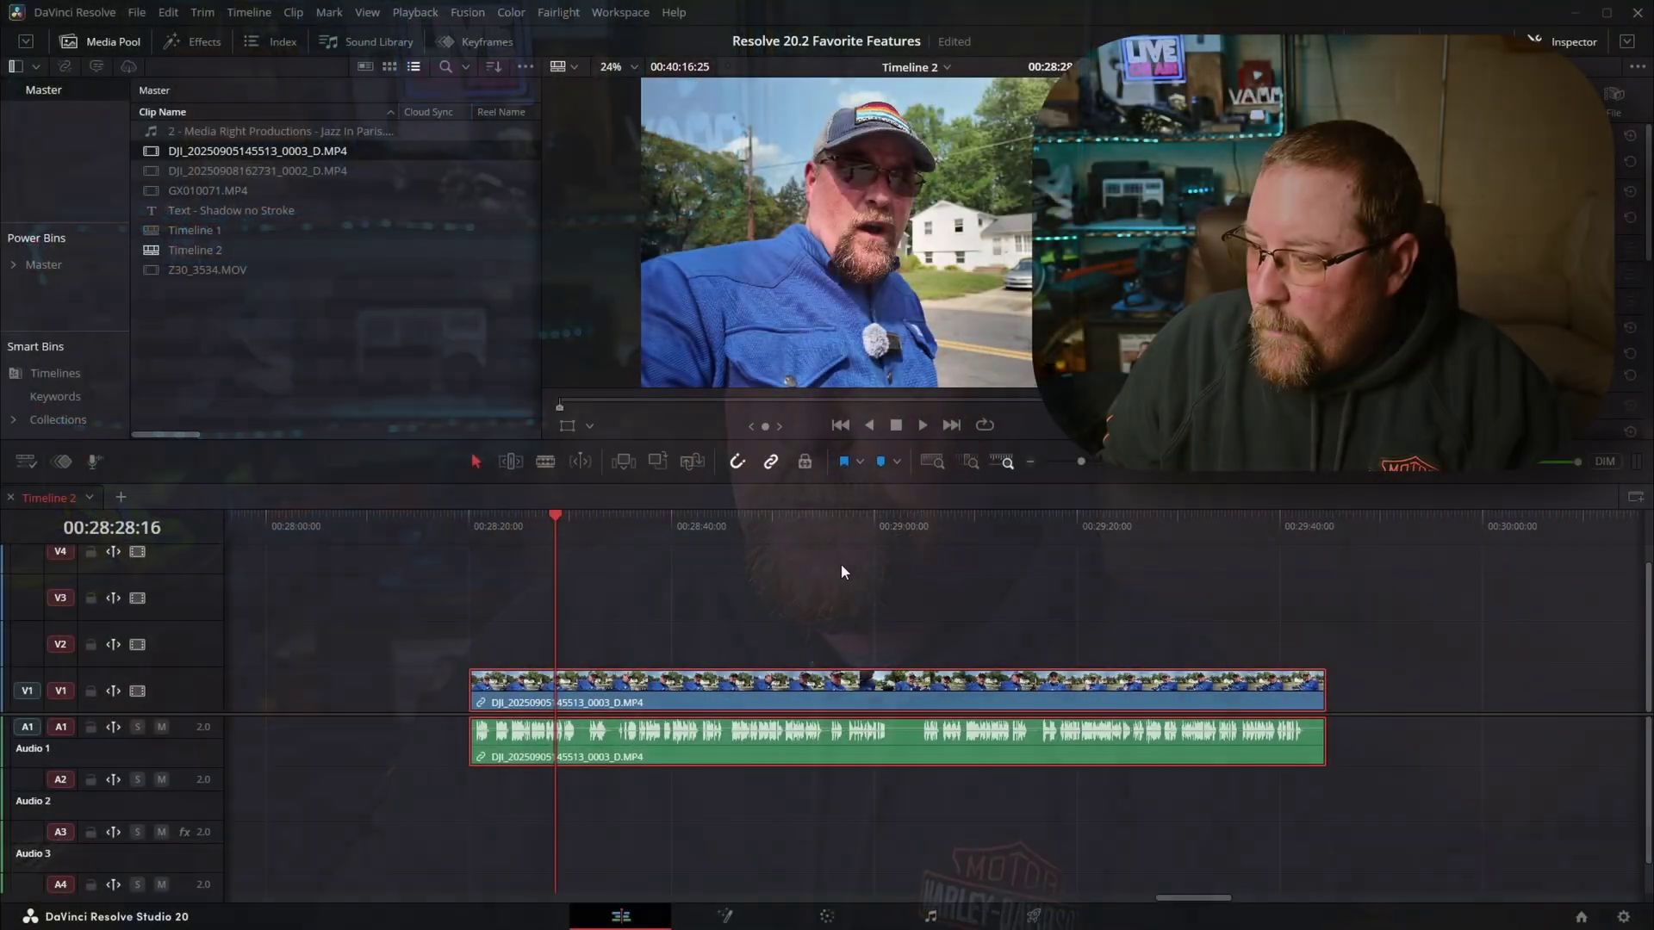
Step: Select the DJI clip and open its Ripple Delete Silence settings from the Clip menu
{"action": "left_click", "coordinate": [722, 592]}
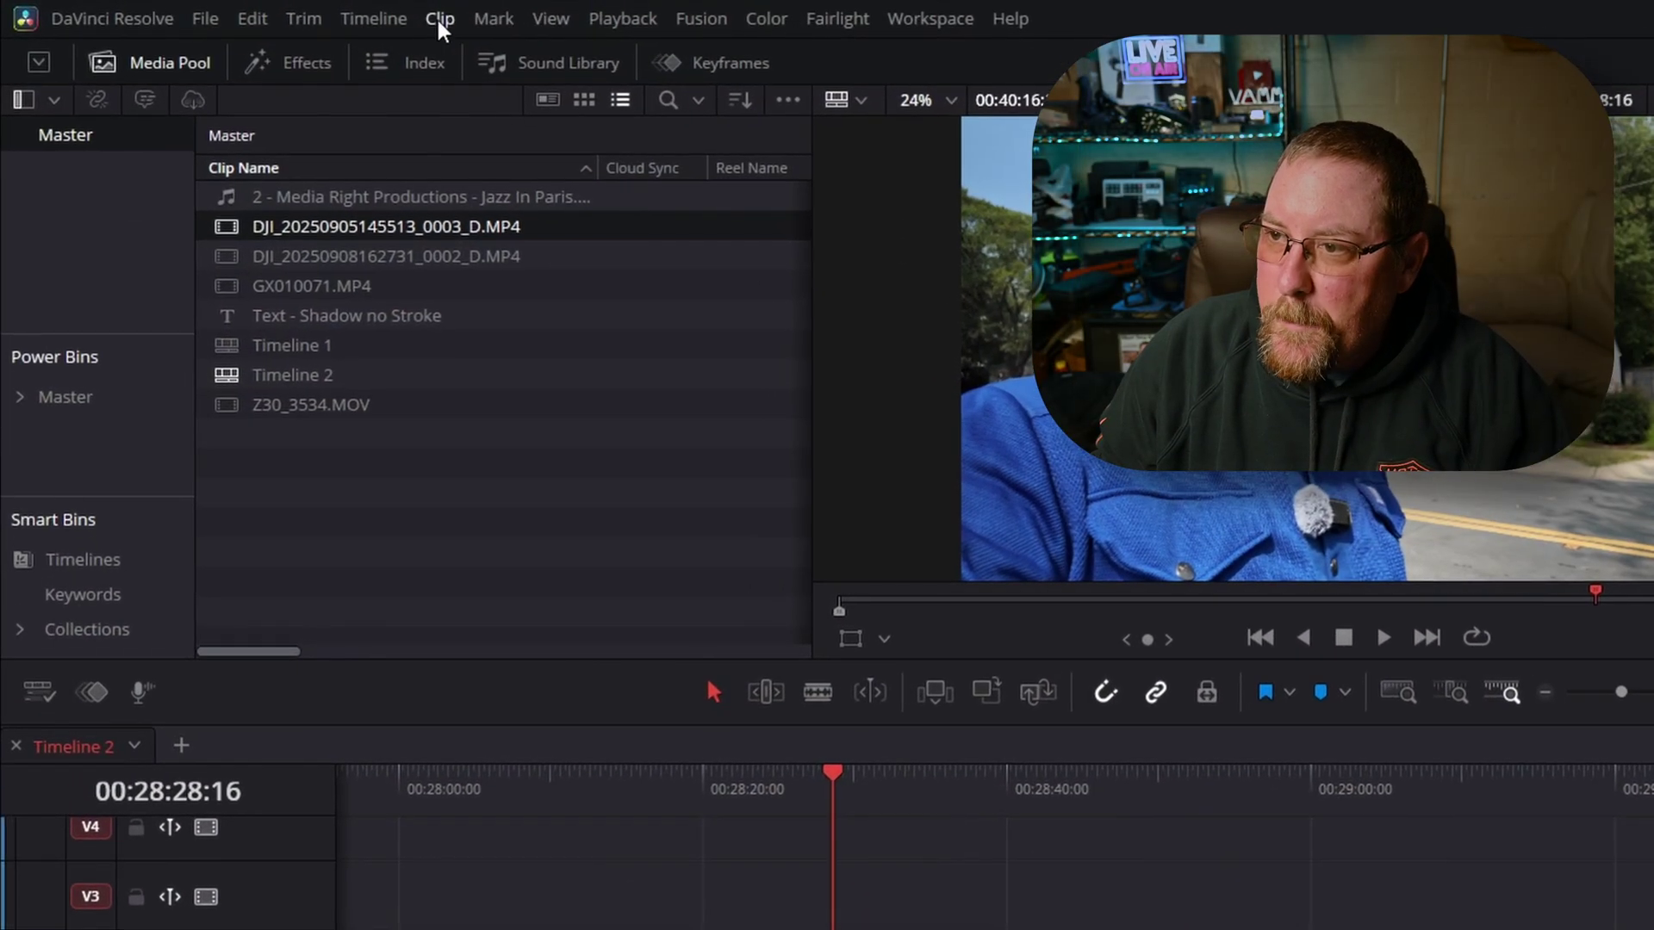
{"action": "left_click", "coordinate": [439, 19]}
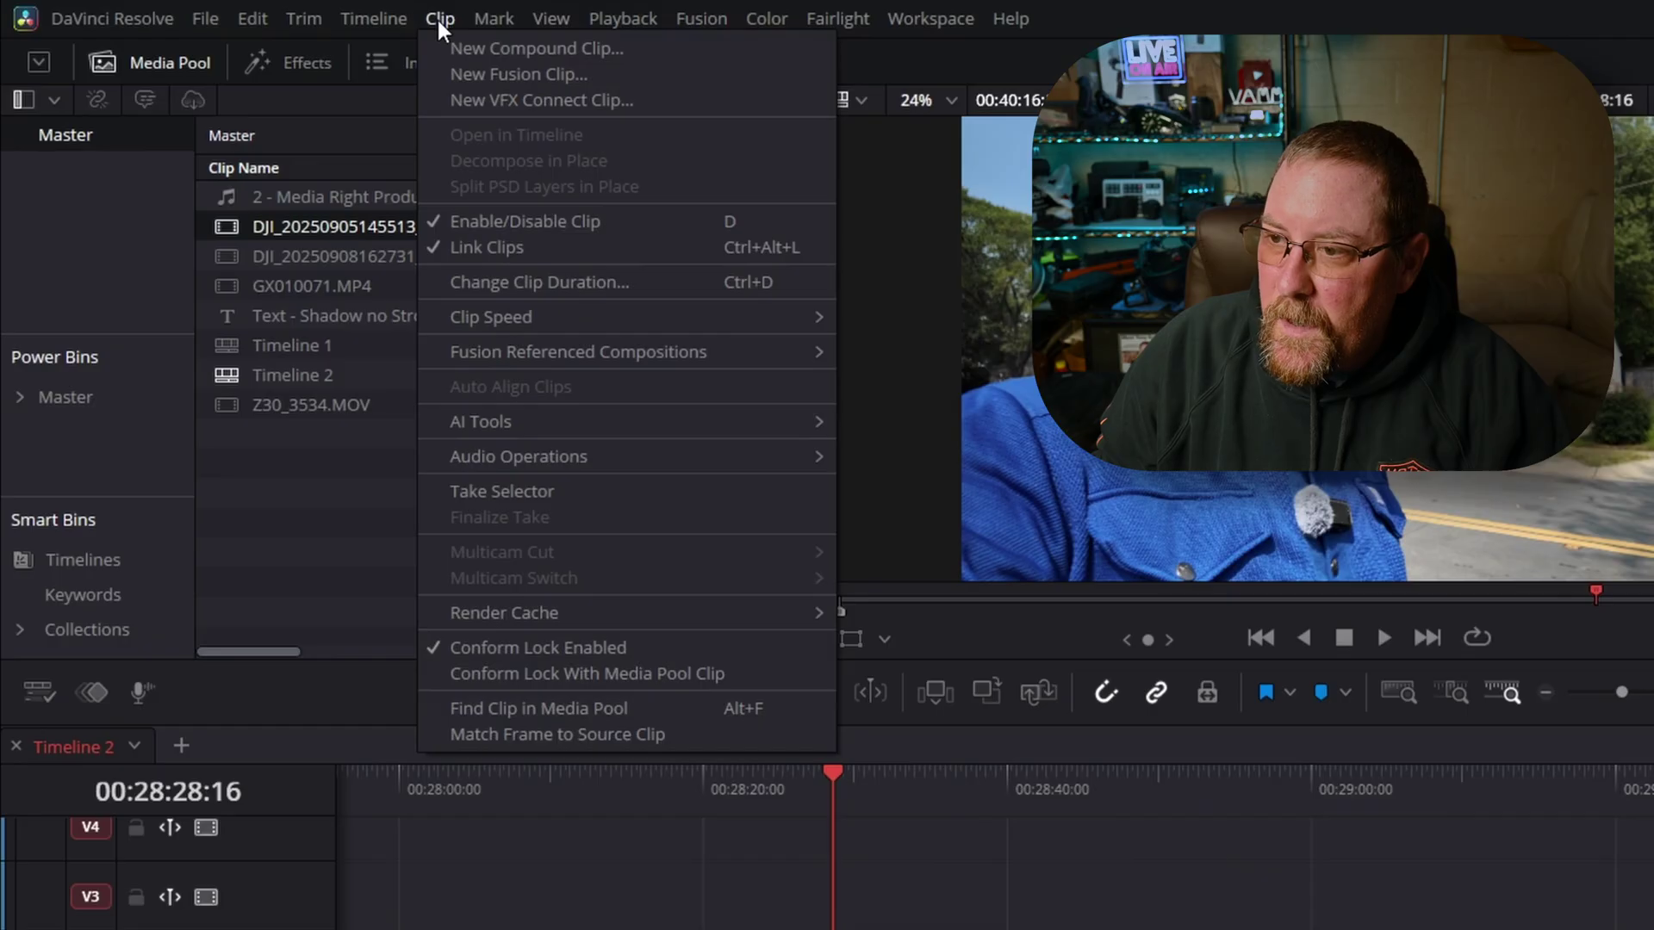
{"action": "mouse_move", "coordinate": [584, 459]}
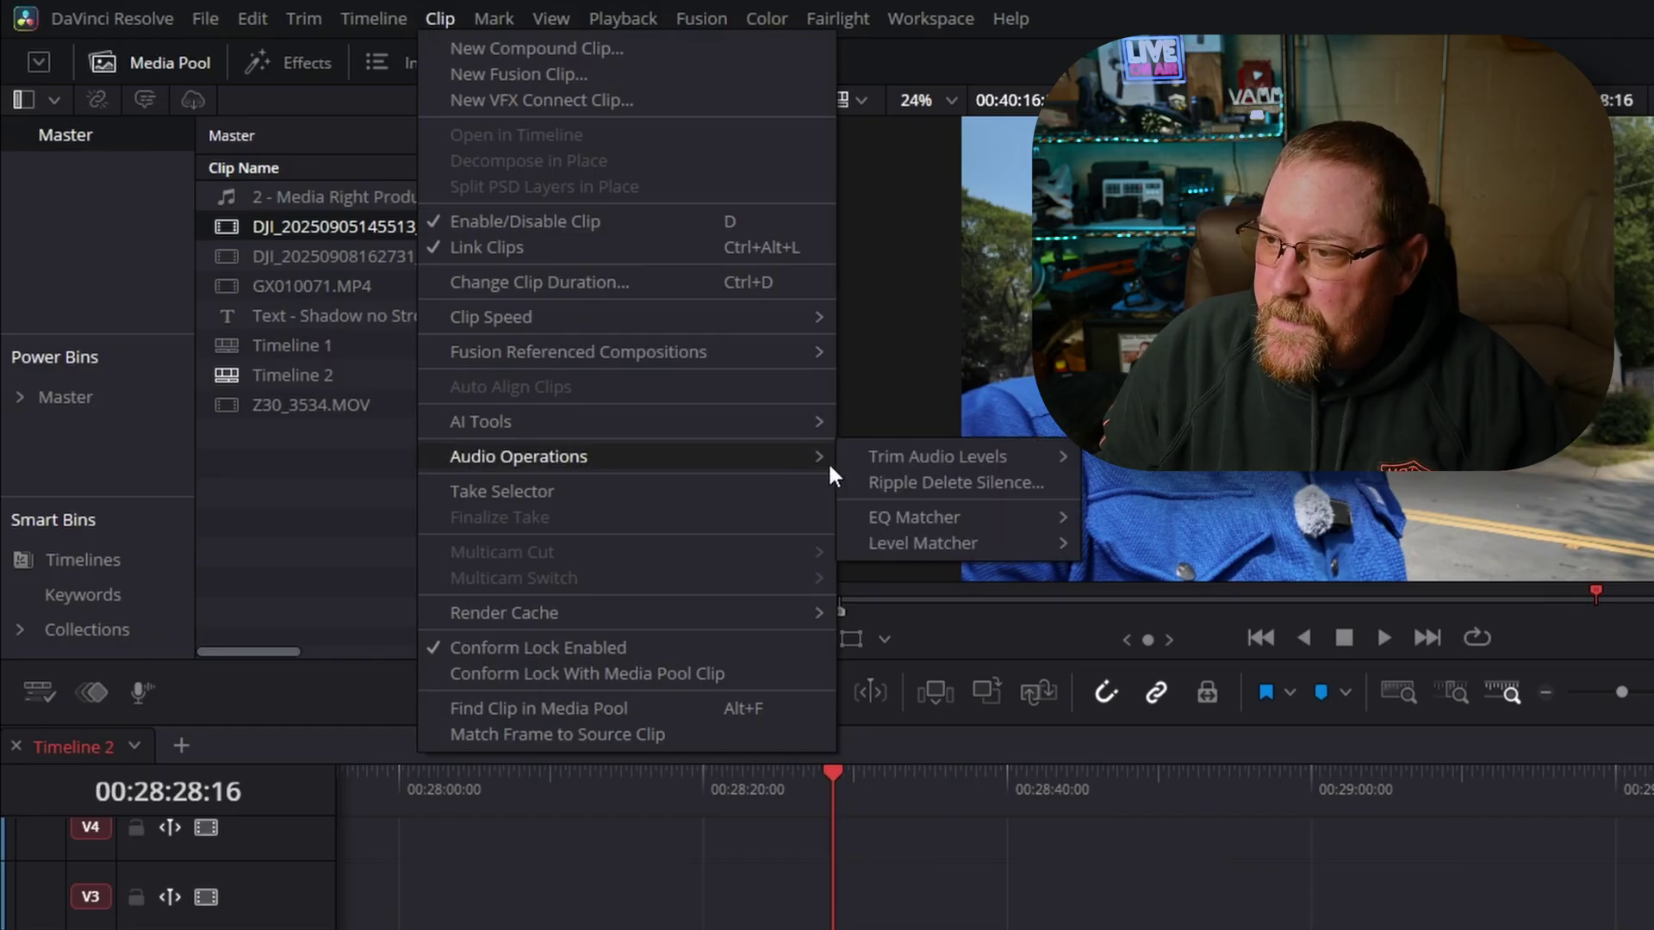
{"action": "left_click", "coordinate": [917, 482]}
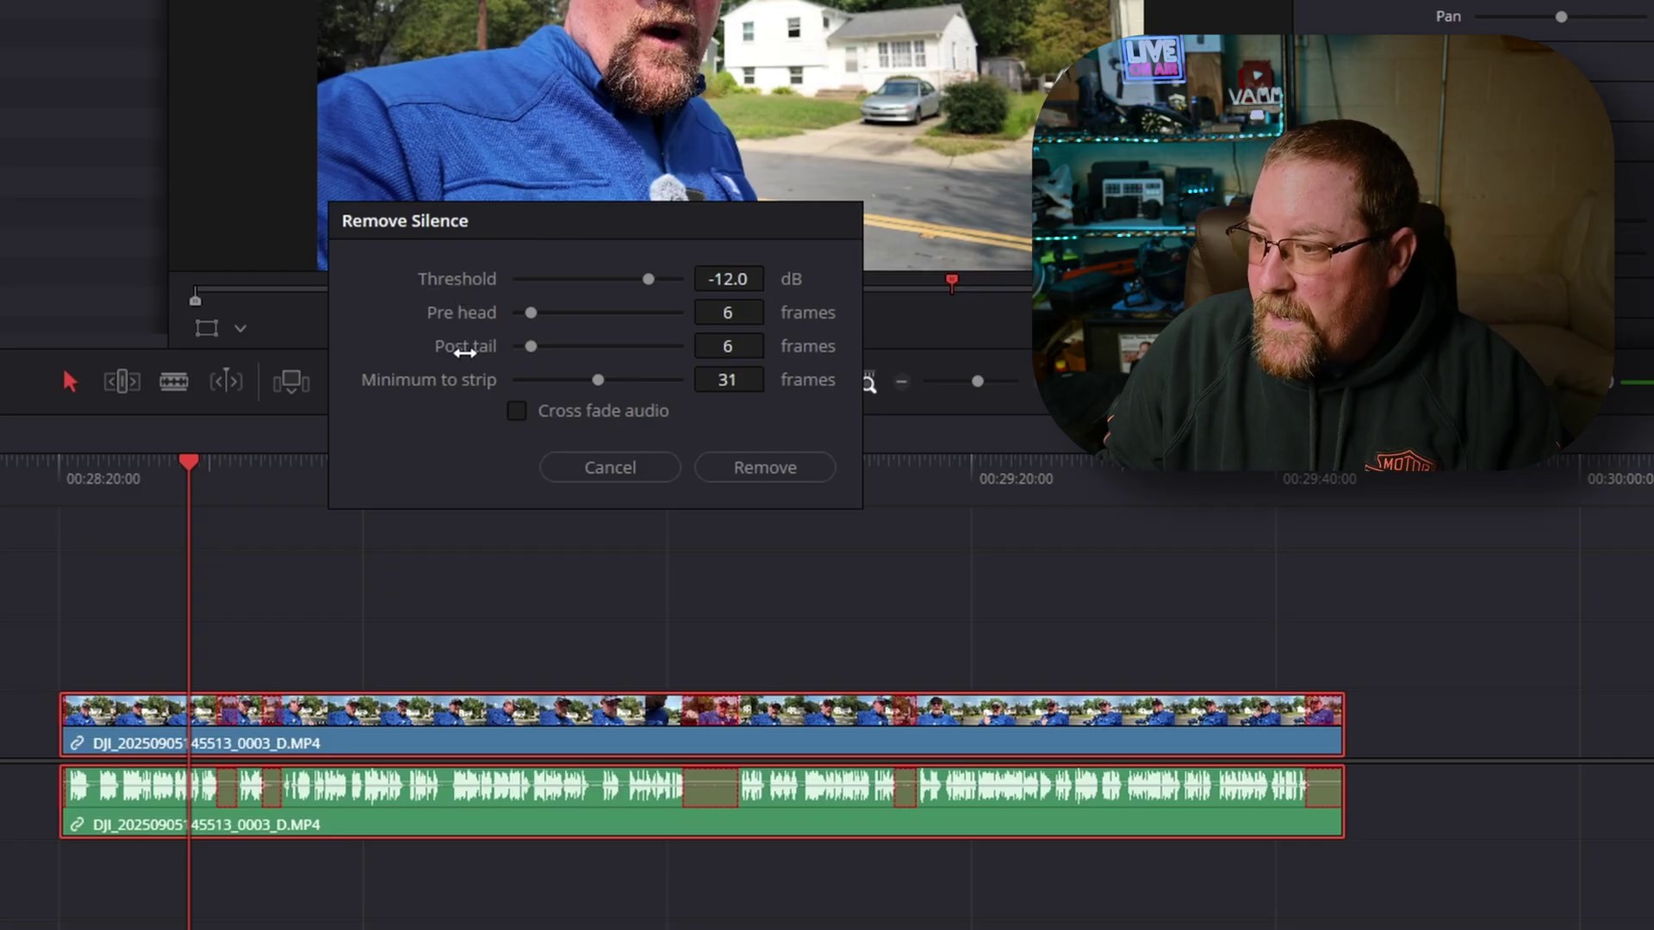
Step: Set Minimum to strip to 30 frames and turn on Cross fade audio
{"action": "left_click", "coordinate": [729, 377]}
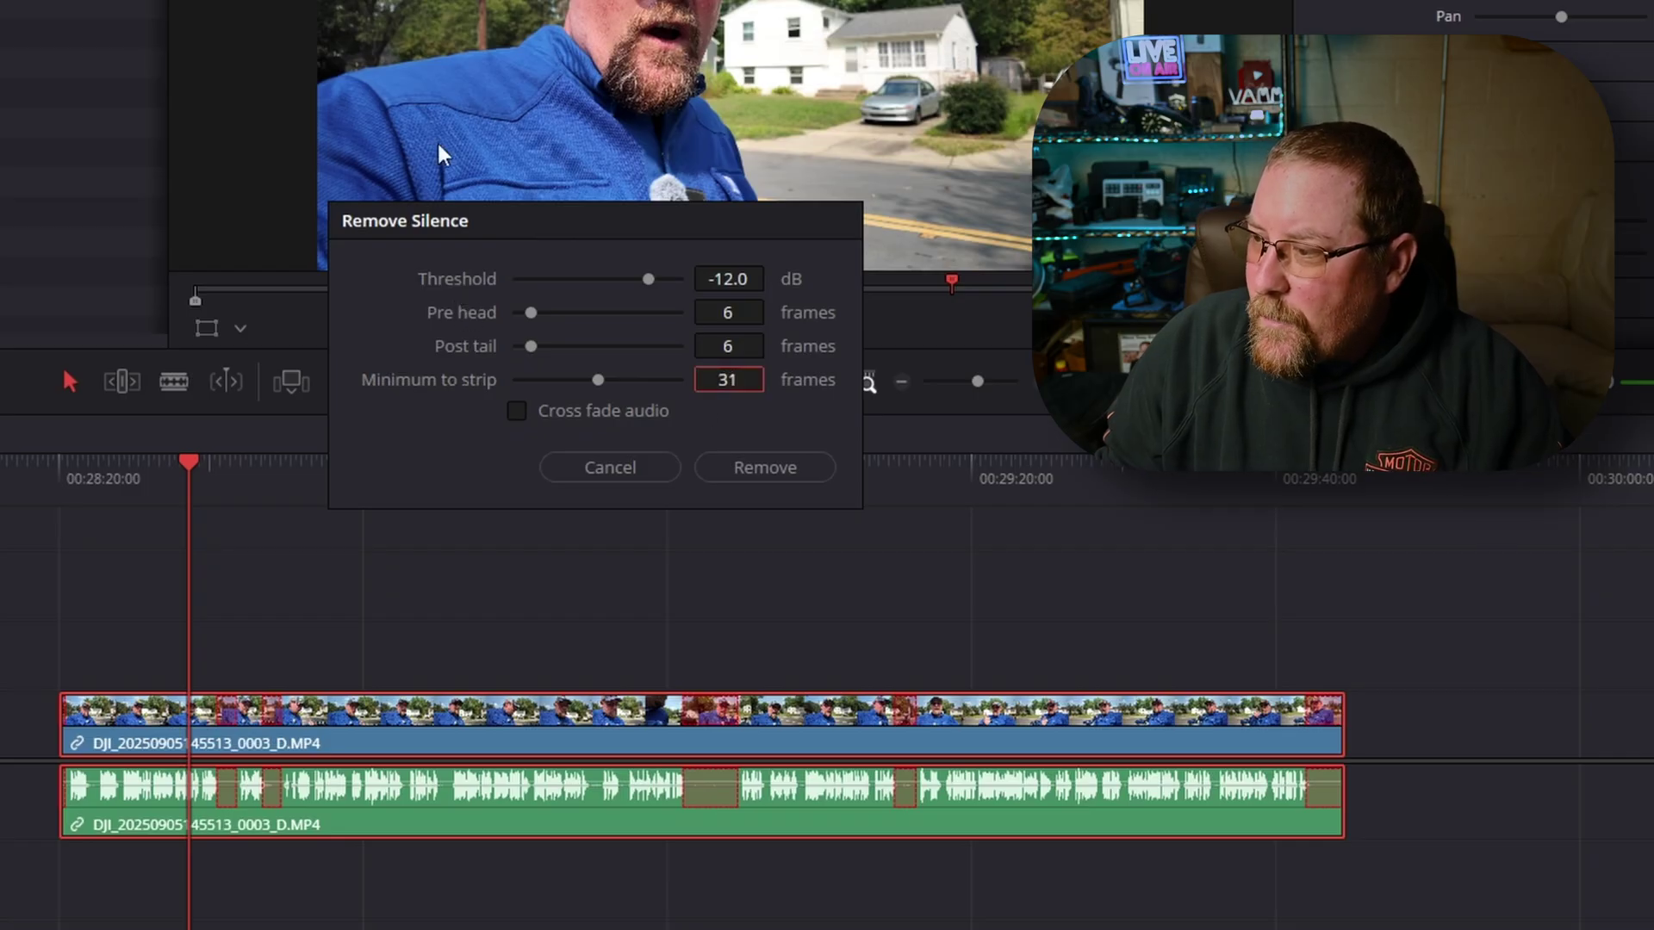
{"action": "key", "text": "BackSpace"}
{"action": "type", "text": "0"}
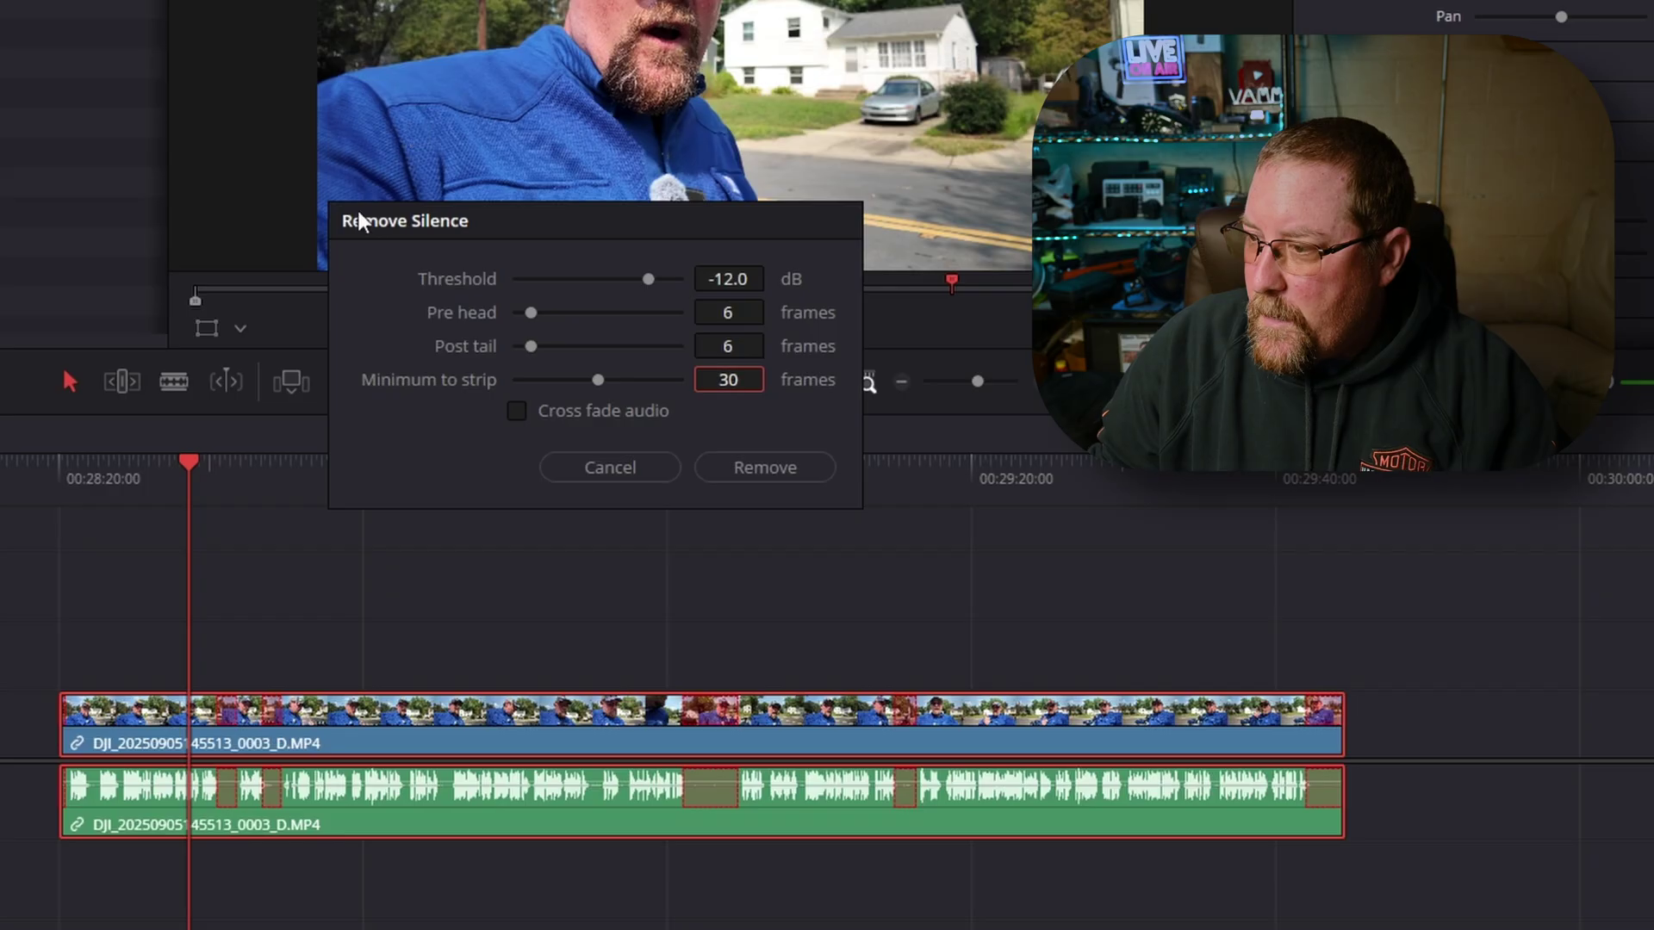
{"action": "left_click_drag", "start_coordinate": [595, 383], "coordinate": [590, 384]}
{"action": "left_click", "coordinate": [730, 379]}
{"action": "key", "text": "BackSpace"}
{"action": "key", "text": "BackSpace"}
{"action": "type", "text": "30"}
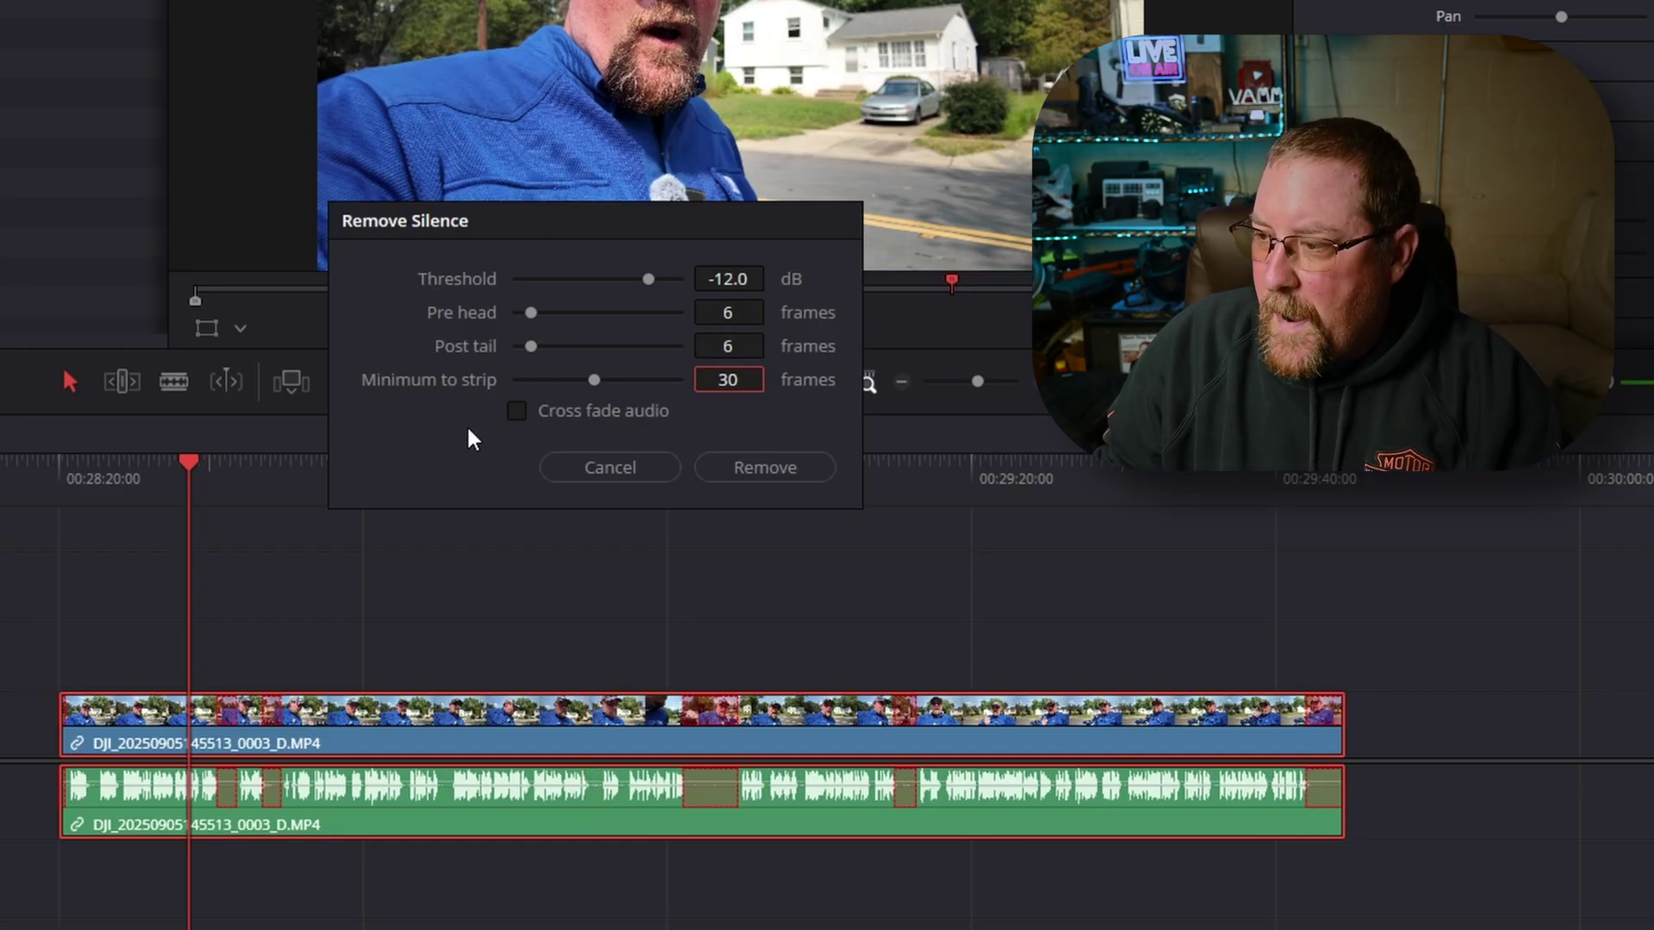
{"action": "left_click", "coordinate": [517, 411]}
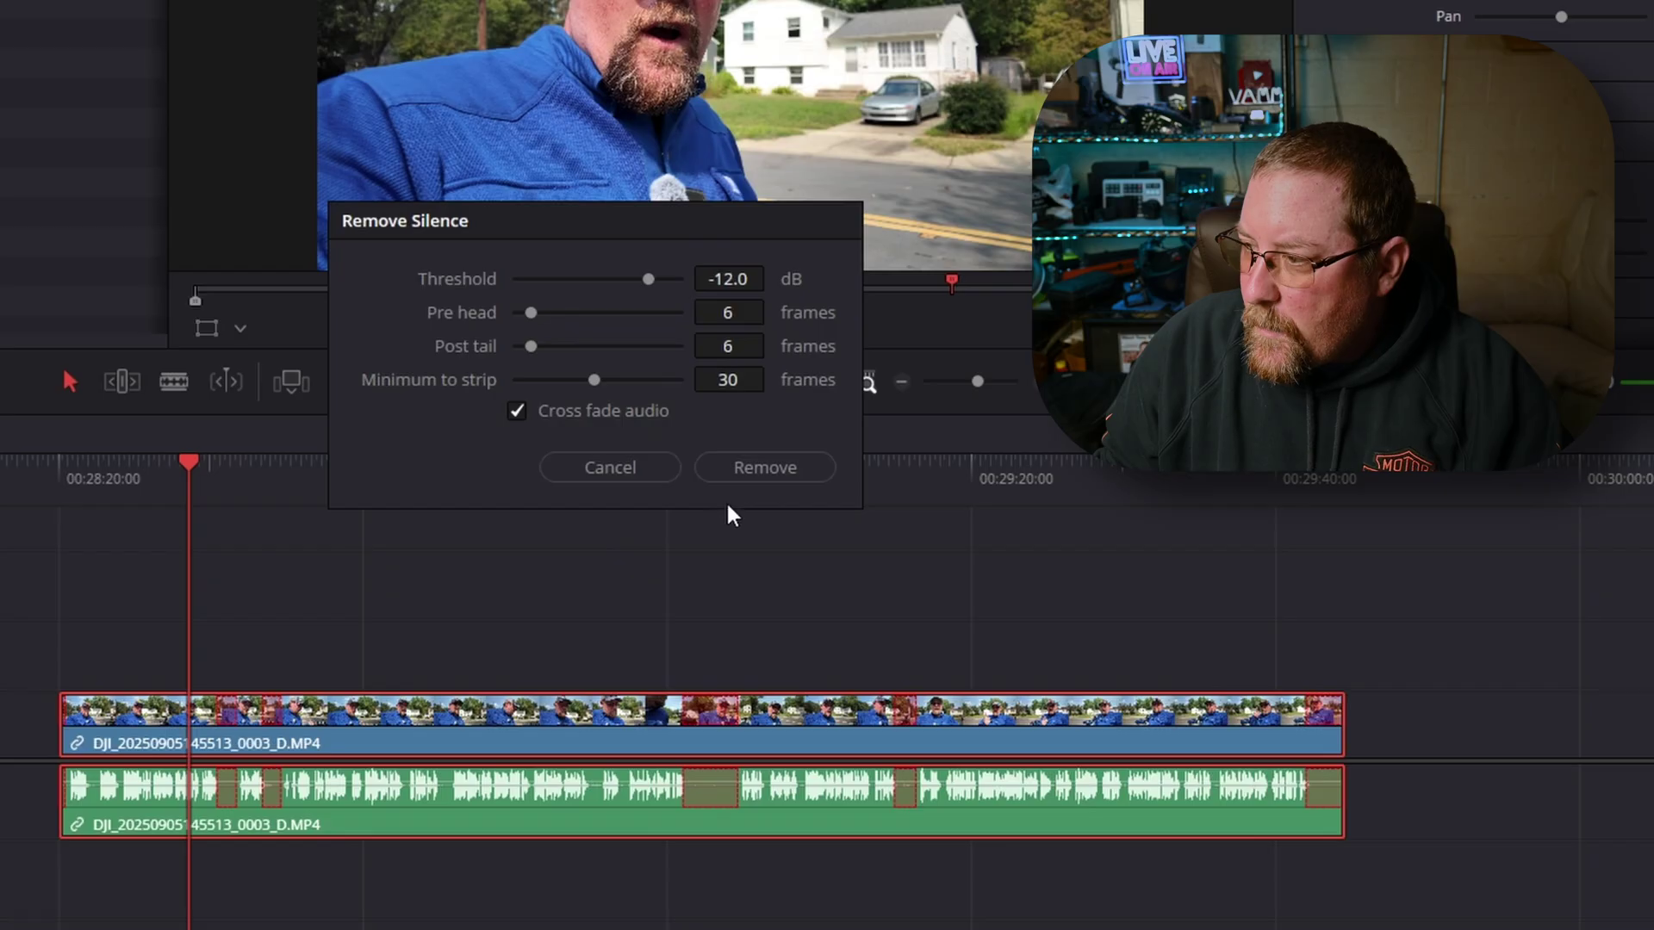
Step: Move the Remove Silence dialog aside and zoom the timeline in around 00:29:00
{"action": "left_click_drag", "start_coordinate": [642, 230], "coordinate": [468, 176]}
{"action": "left_click", "coordinate": [706, 478]}
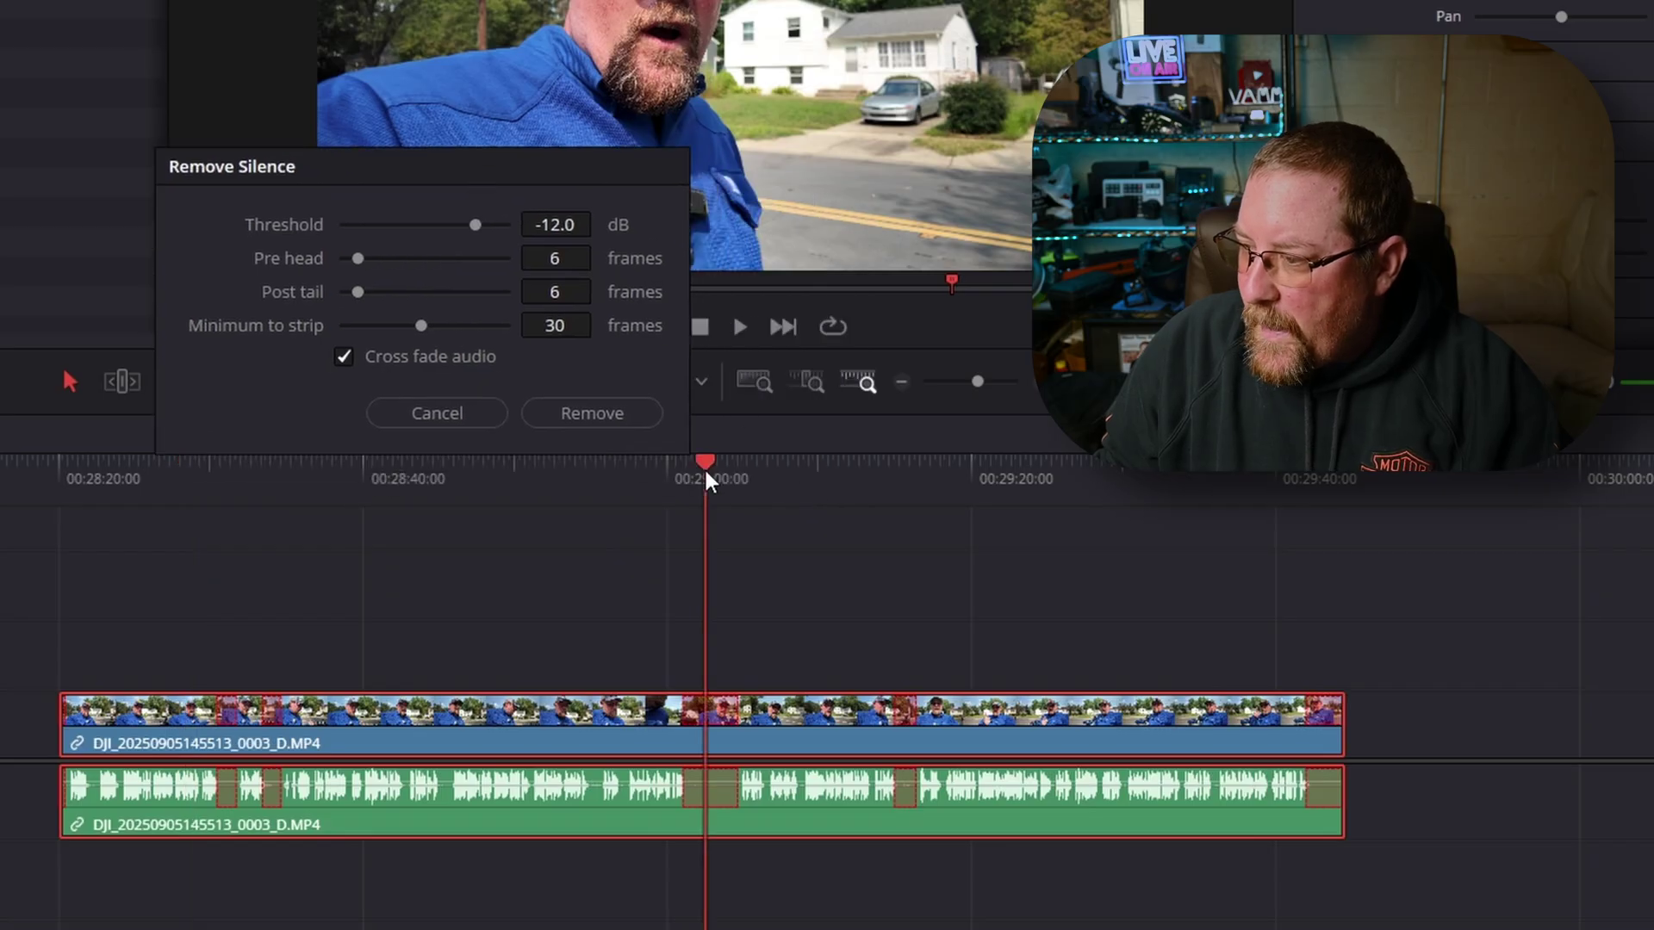
{"action": "scroll", "coordinate": [676, 543], "scroll_direction": "up", "scroll_amount": 3}
{"action": "scroll", "coordinate": [370, 642], "scroll_direction": "up", "scroll_amount": 3}
{"action": "scroll", "coordinate": [379, 642], "scroll_direction": "right", "scroll_amount": 5}
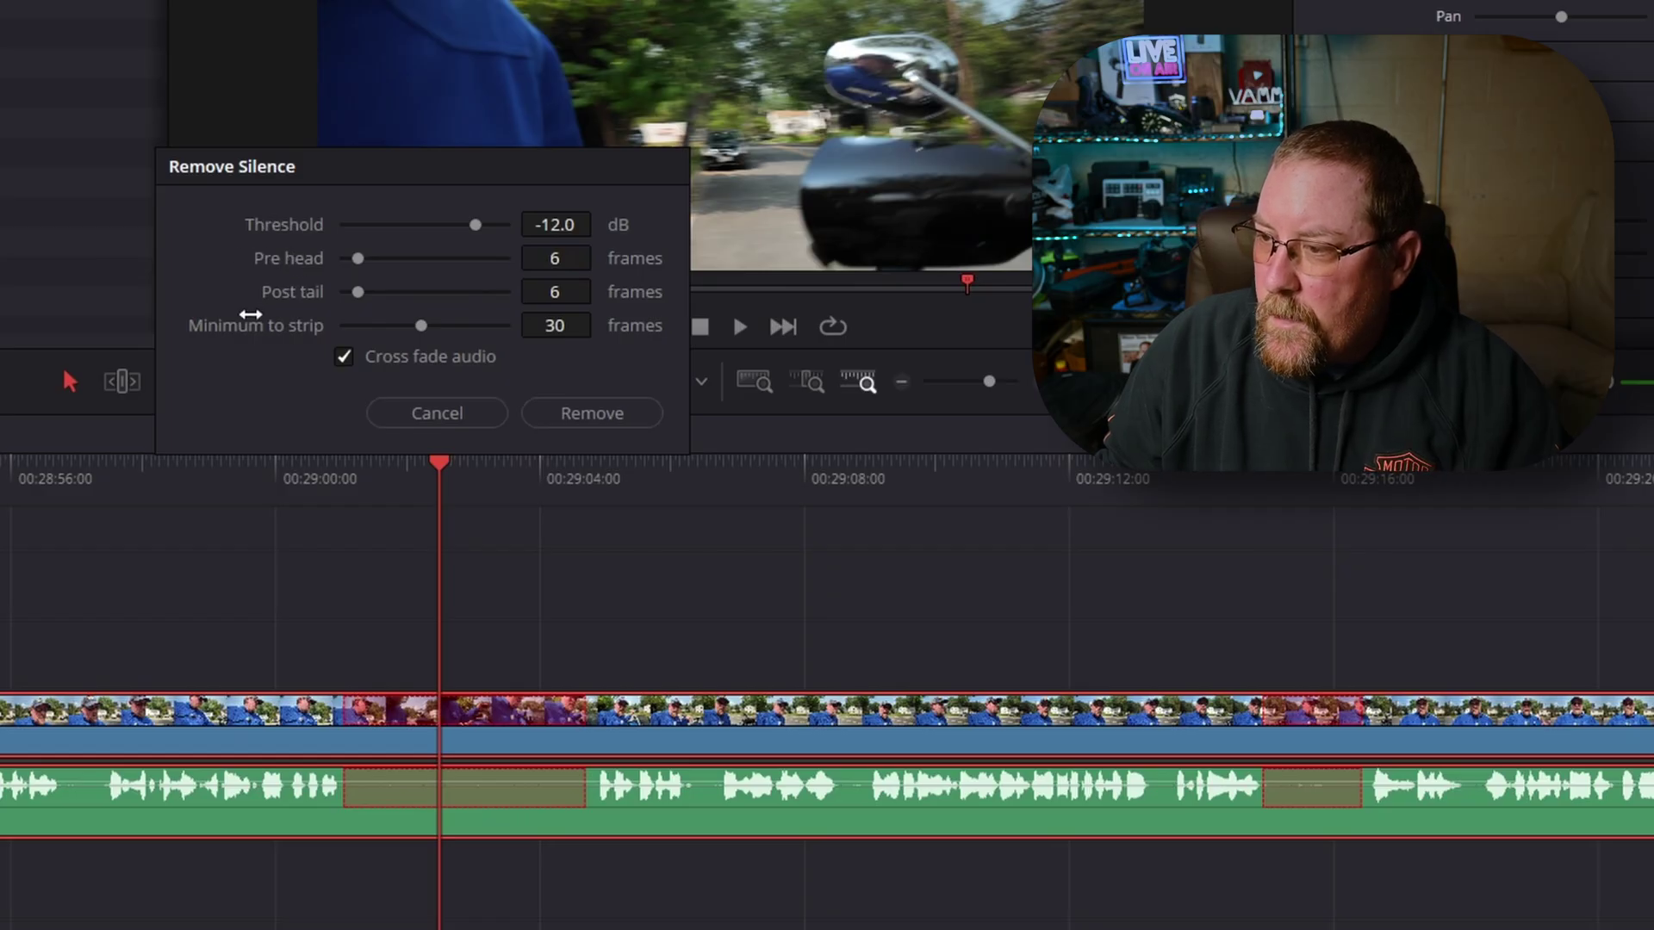
Step: Re-enter 30 frames as the Minimum to strip after nudging it to 31
{"action": "left_click_drag", "start_coordinate": [269, 329], "coordinate": [289, 329]}
{"action": "left_click", "coordinate": [552, 324]}
{"action": "type", "text": "30"}
{"action": "key", "text": "Return"}
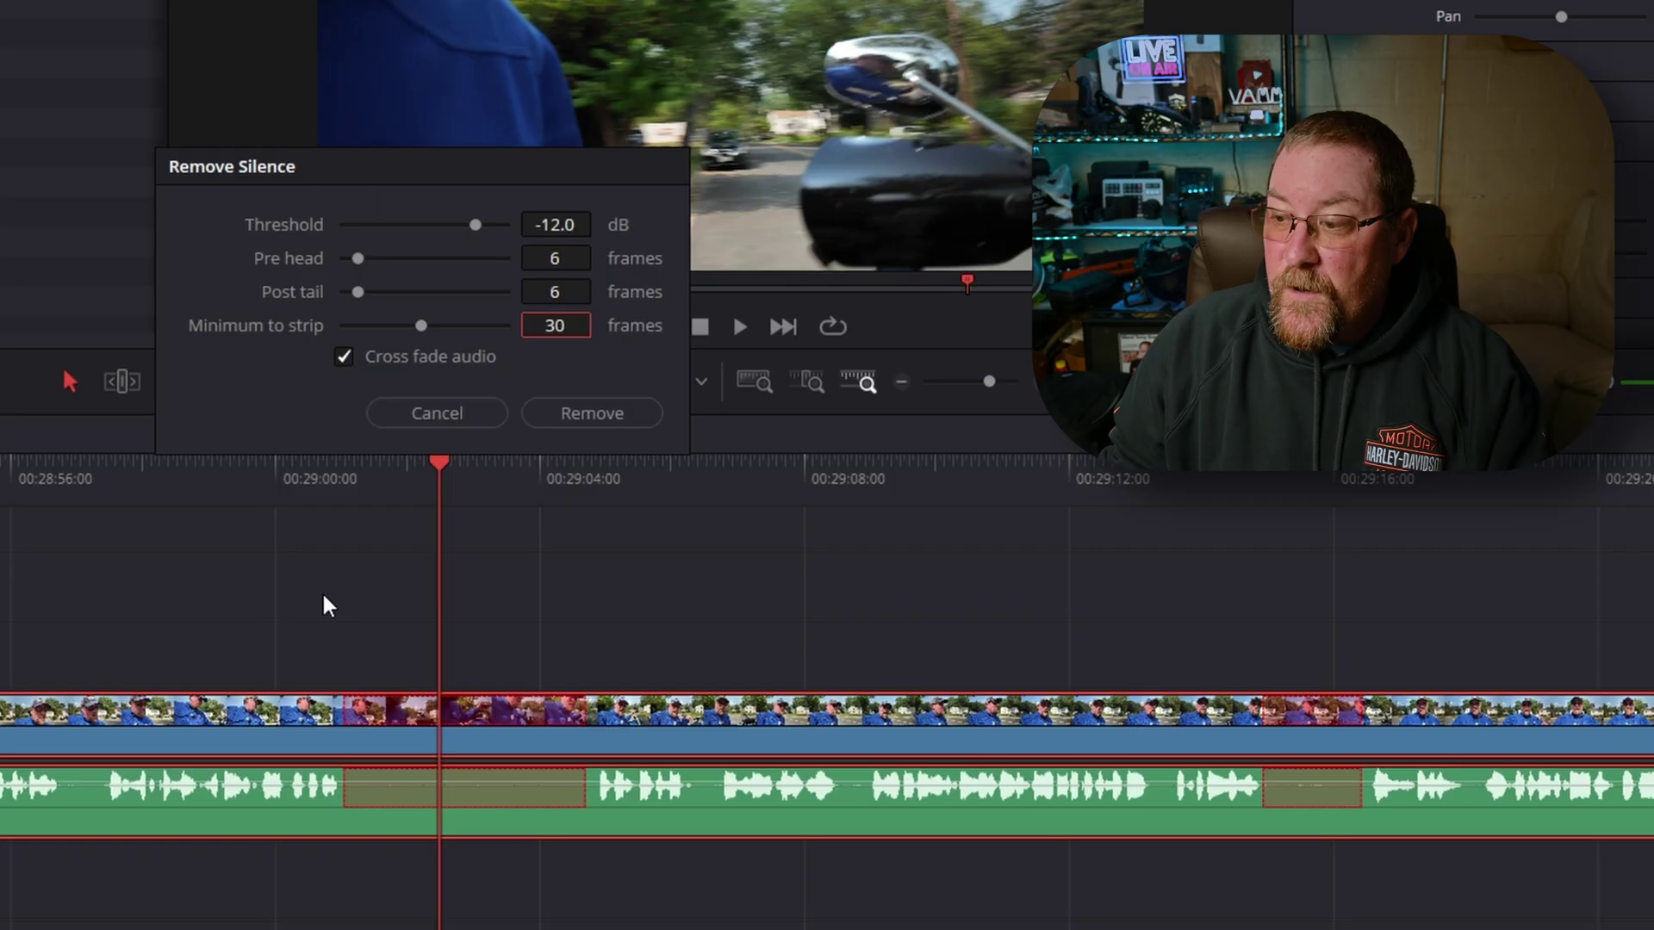
Step: Scrub the flagged silent regions between about 00:28:44 and 00:28:56
{"action": "left_click", "coordinate": [100, 624]}
{"action": "scroll", "coordinate": [100, 623], "scroll_direction": "left", "scroll_amount": 10}
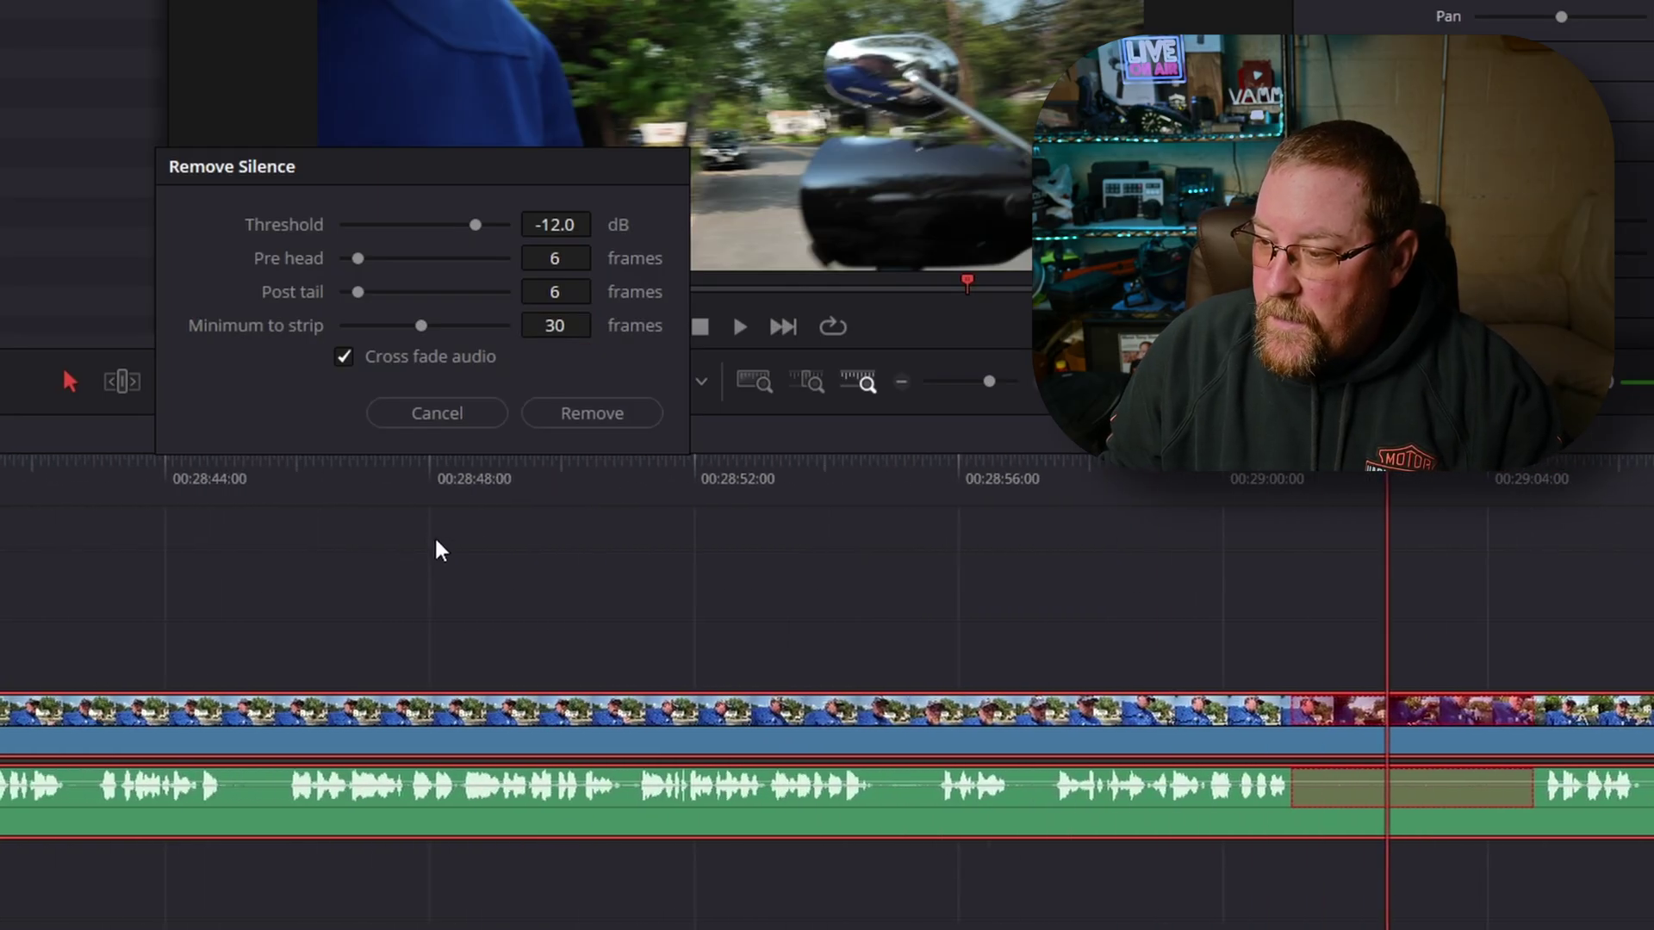
{"action": "left_click", "coordinate": [214, 475]}
{"action": "left_click", "coordinate": [913, 520]}
{"action": "left_click", "coordinate": [1049, 515]}
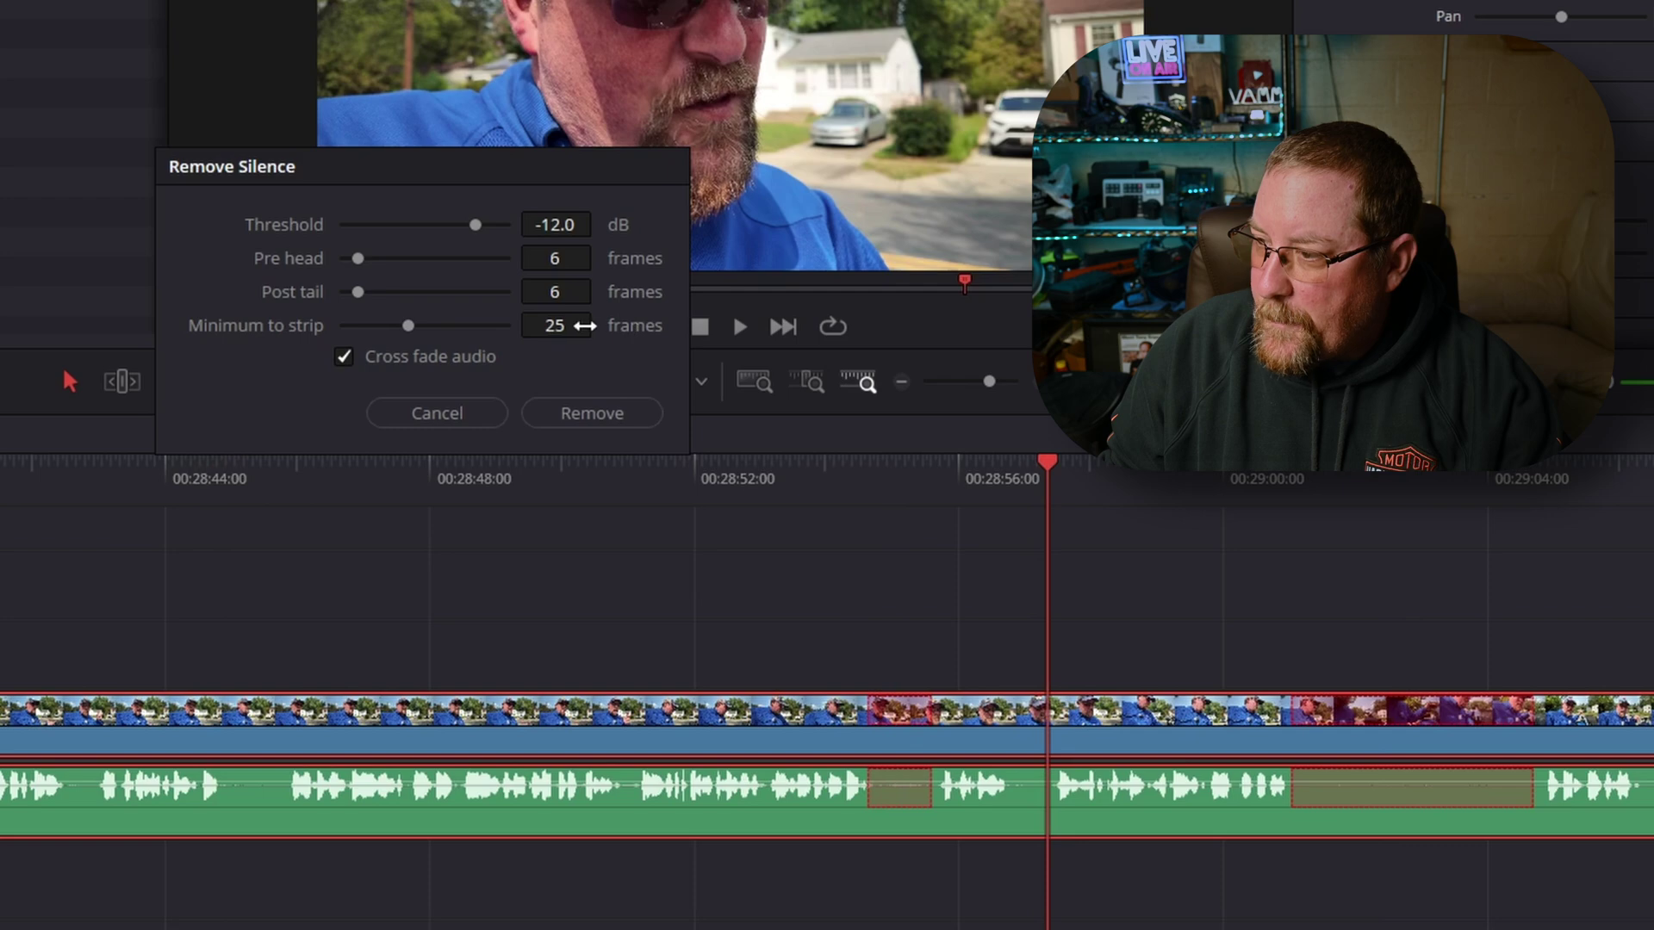
{"action": "scroll", "coordinate": [599, 326], "scroll_direction": "down", "scroll_amount": 3}
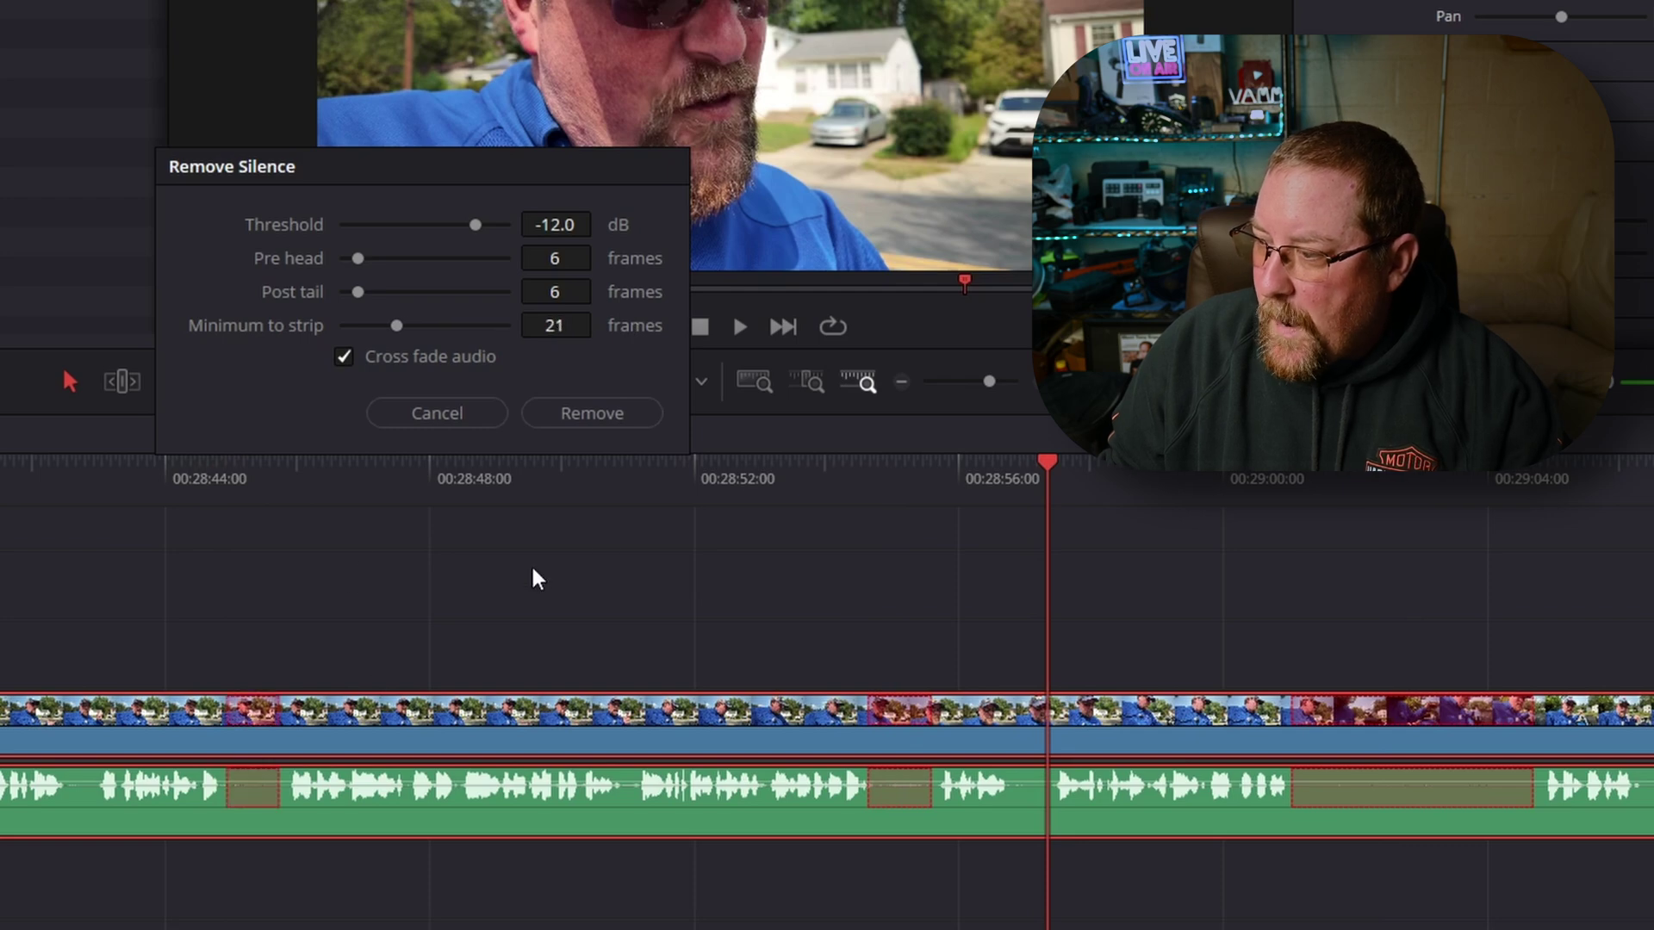
{"action": "scroll", "coordinate": [555, 325], "scroll_direction": "down", "scroll_amount": 3}
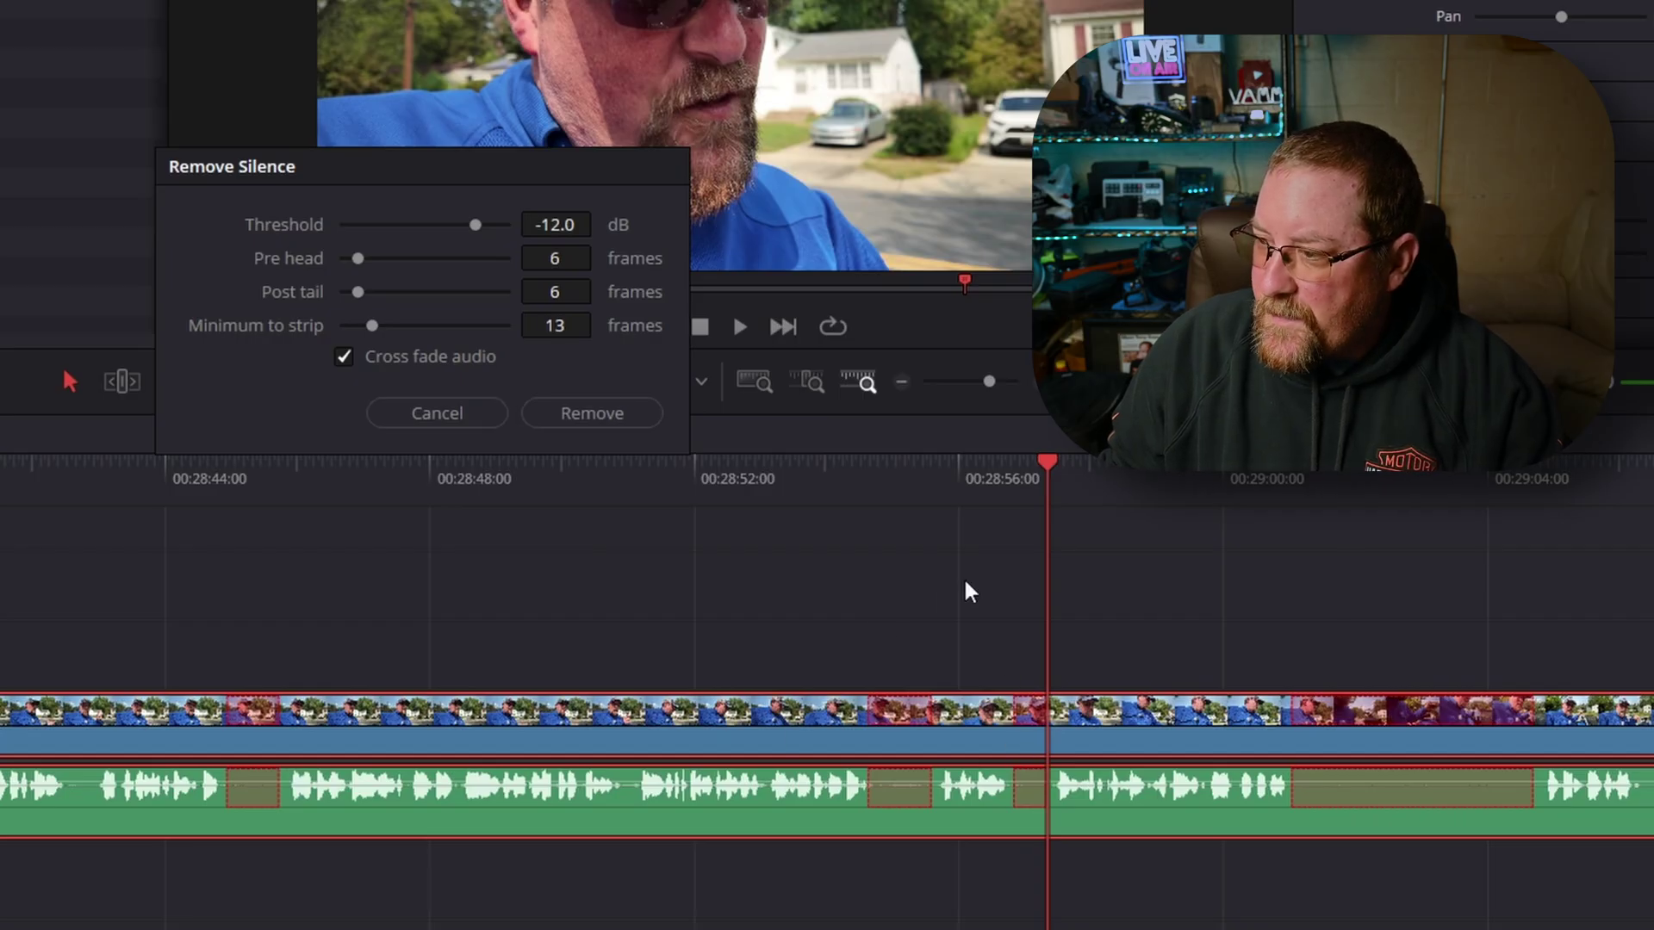
Step: Return the minimum to 30 frames, try the padding setting, then remove the flagged silences
{"action": "left_click_drag", "start_coordinate": [552, 325], "coordinate": [603, 325]}
{"action": "scroll", "coordinate": [335, 660], "scroll_direction": "down", "scroll_amount": 4}
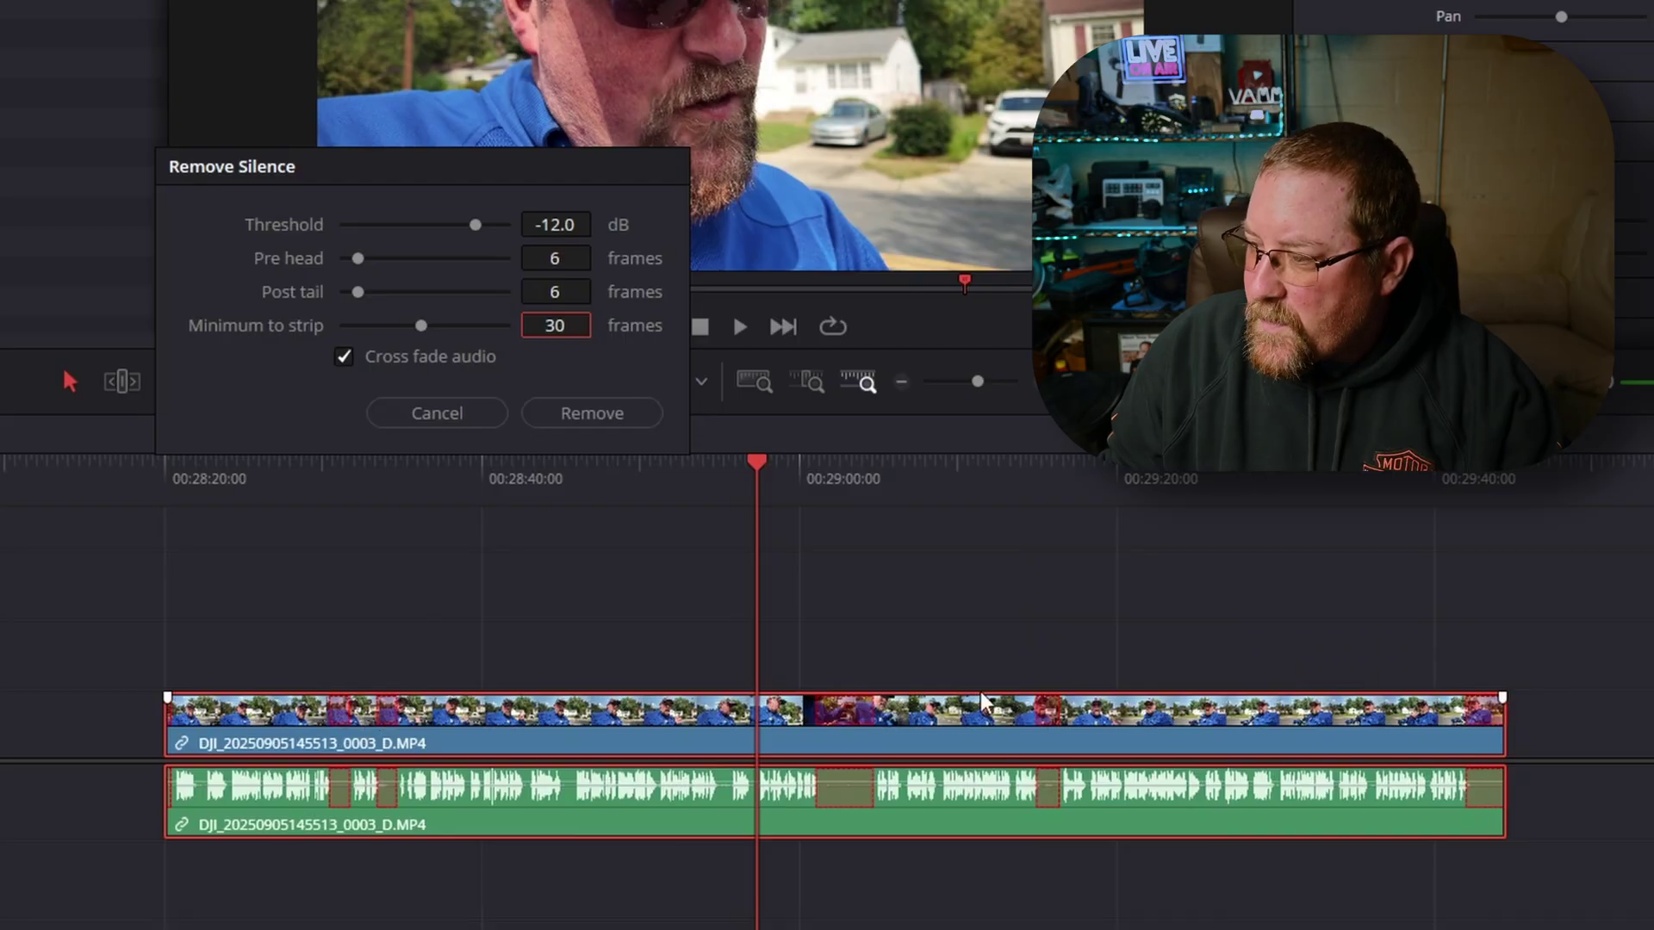
{"action": "scroll", "coordinate": [840, 564], "scroll_direction": "up", "scroll_amount": 6}
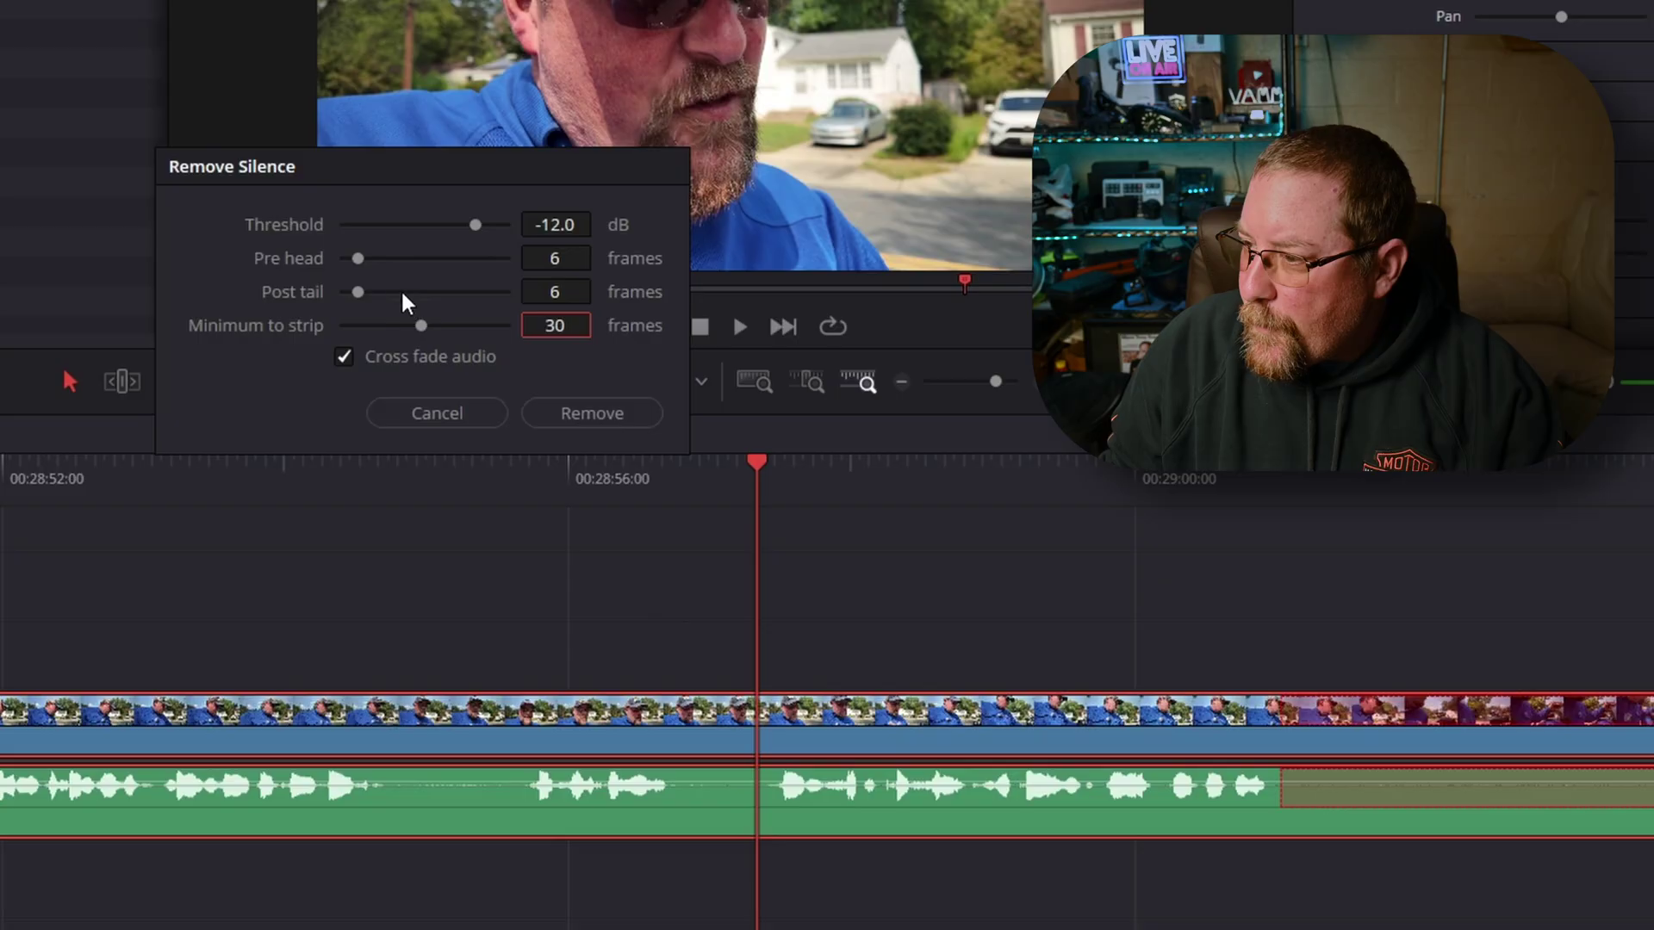
{"action": "scroll", "coordinate": [896, 551], "scroll_direction": "right", "scroll_amount": 10}
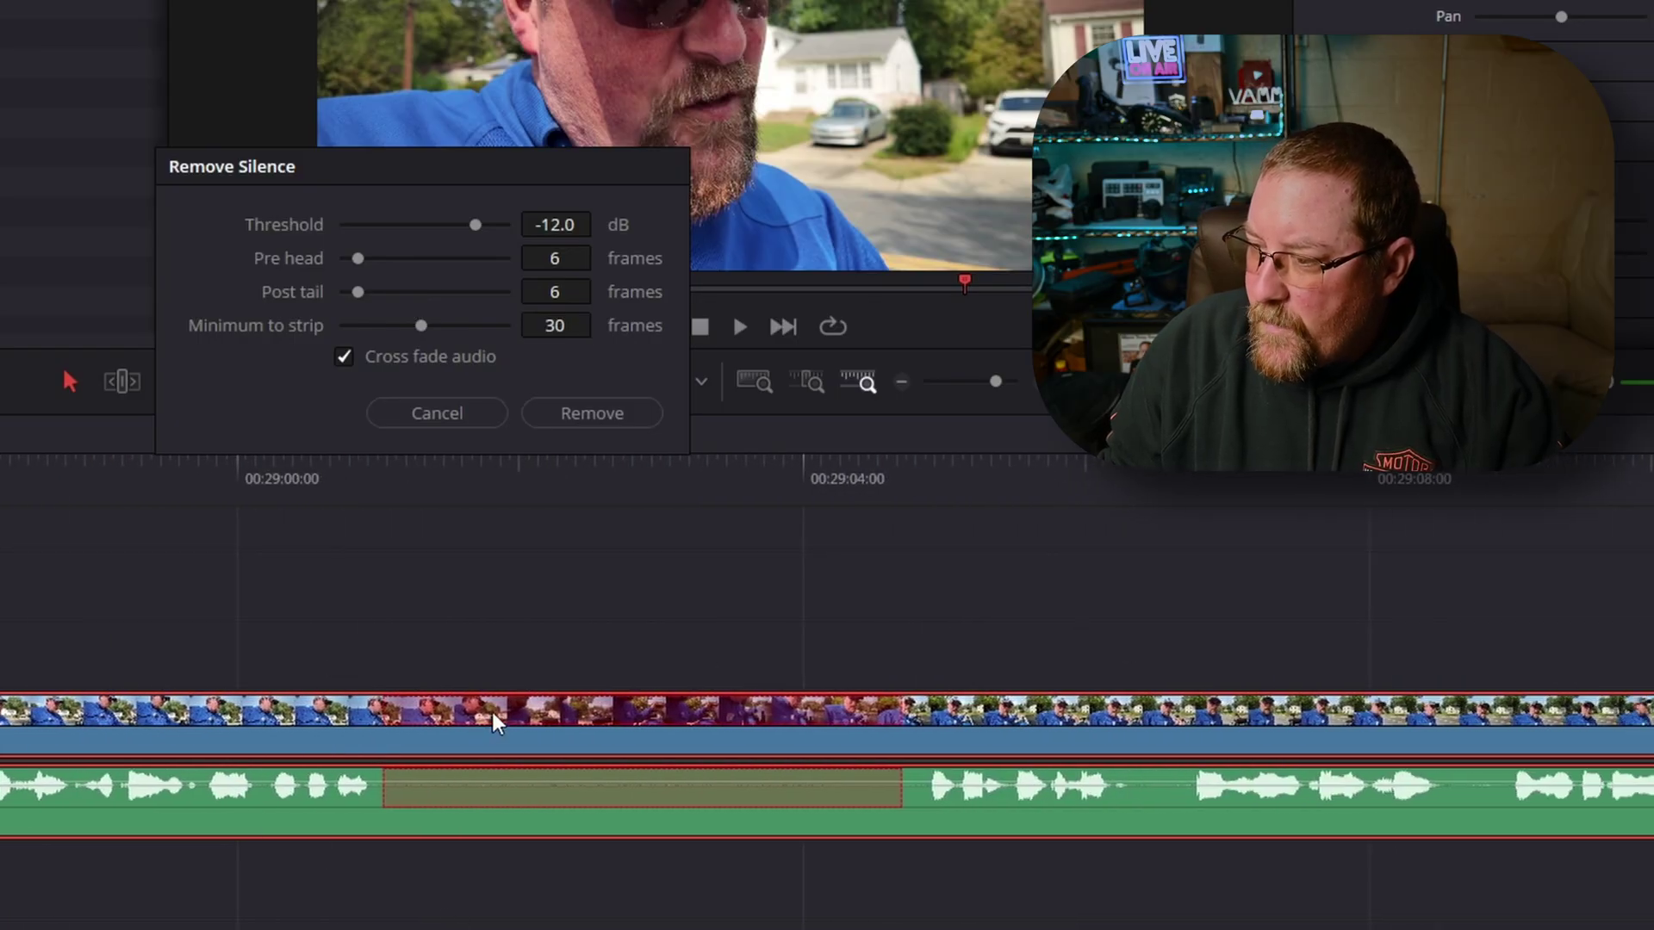
{"action": "mouse_move", "coordinate": [354, 263]}
{"action": "left_mouse_down"}
{"action": "mouse_move", "coordinate": [312, 262]}
{"action": "mouse_move", "coordinate": [349, 262]}
{"action": "mouse_move", "coordinate": [355, 293]}
{"action": "mouse_move", "coordinate": [333, 289]}
{"action": "mouse_move", "coordinate": [363, 288]}
{"action": "left_mouse_up"}
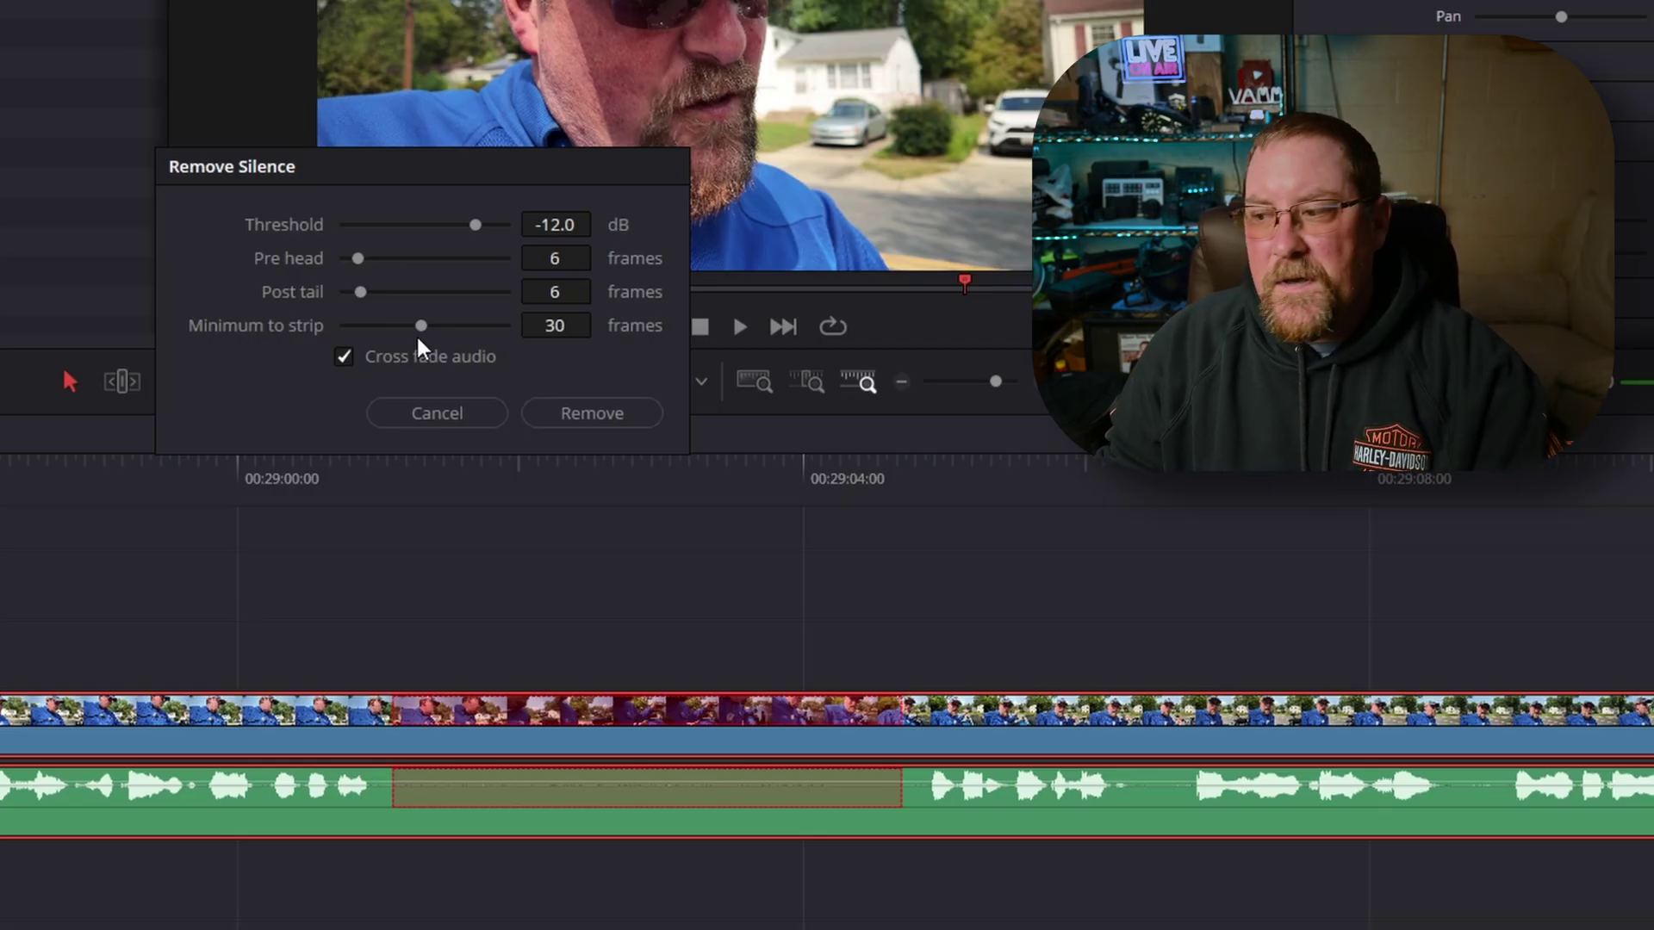
{"action": "left_click", "coordinate": [592, 414]}
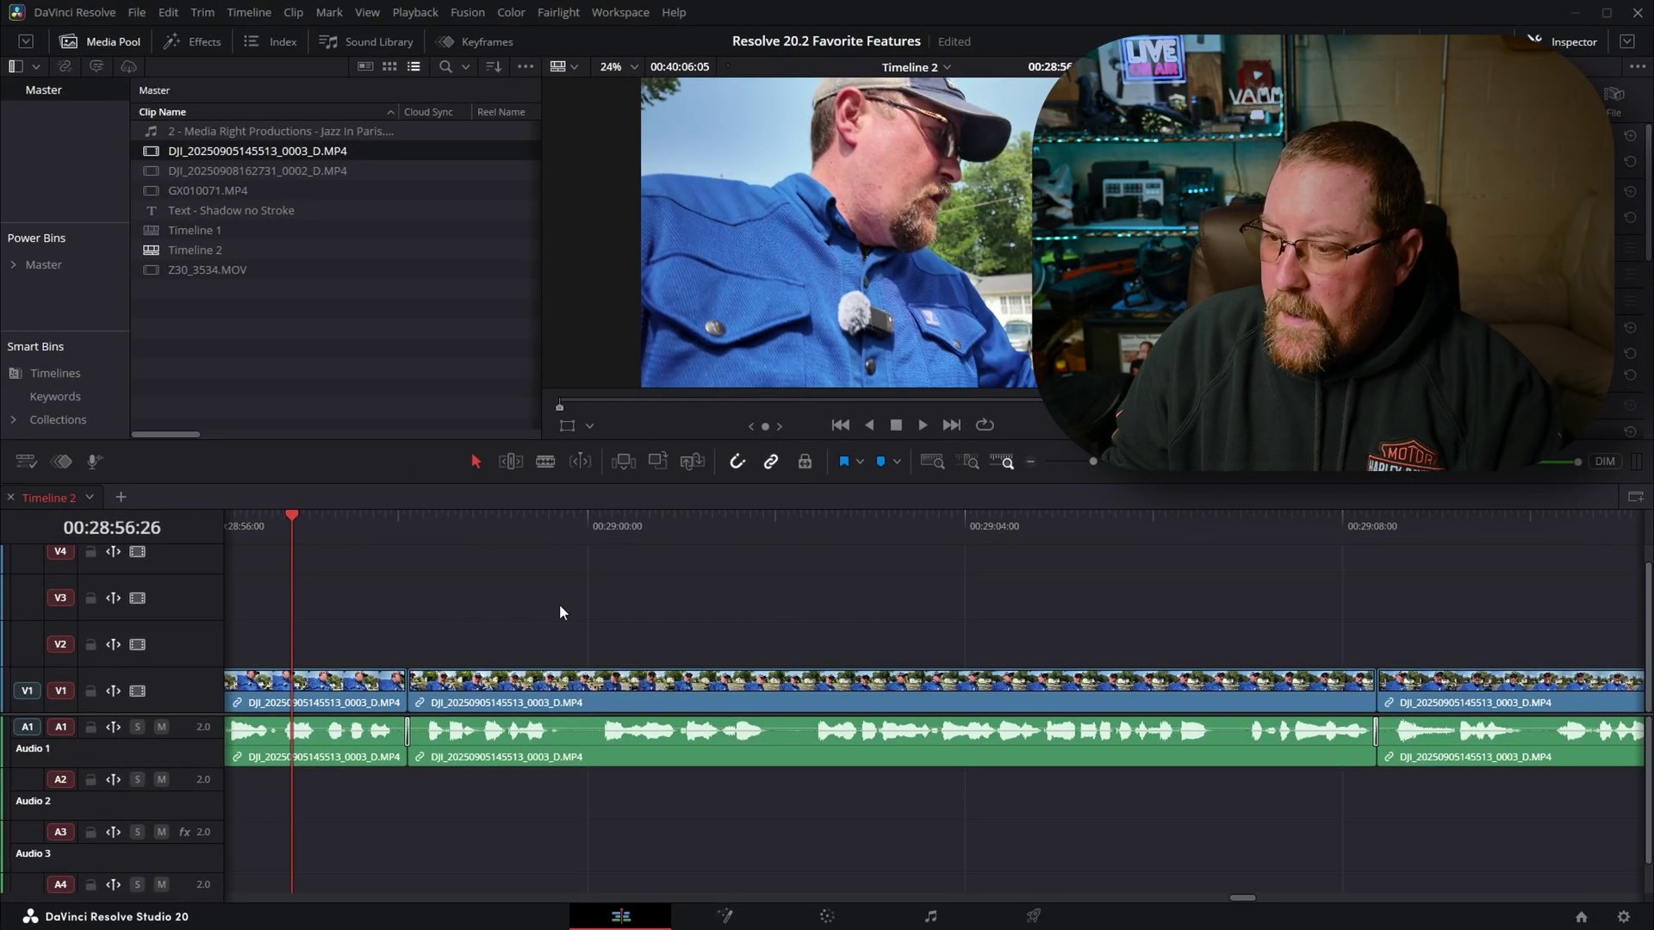
Step: Zoom in and place the playhead on the new cut near 00:29:00
{"action": "scroll", "coordinate": [558, 608], "scroll_direction": "down", "scroll_amount": 6}
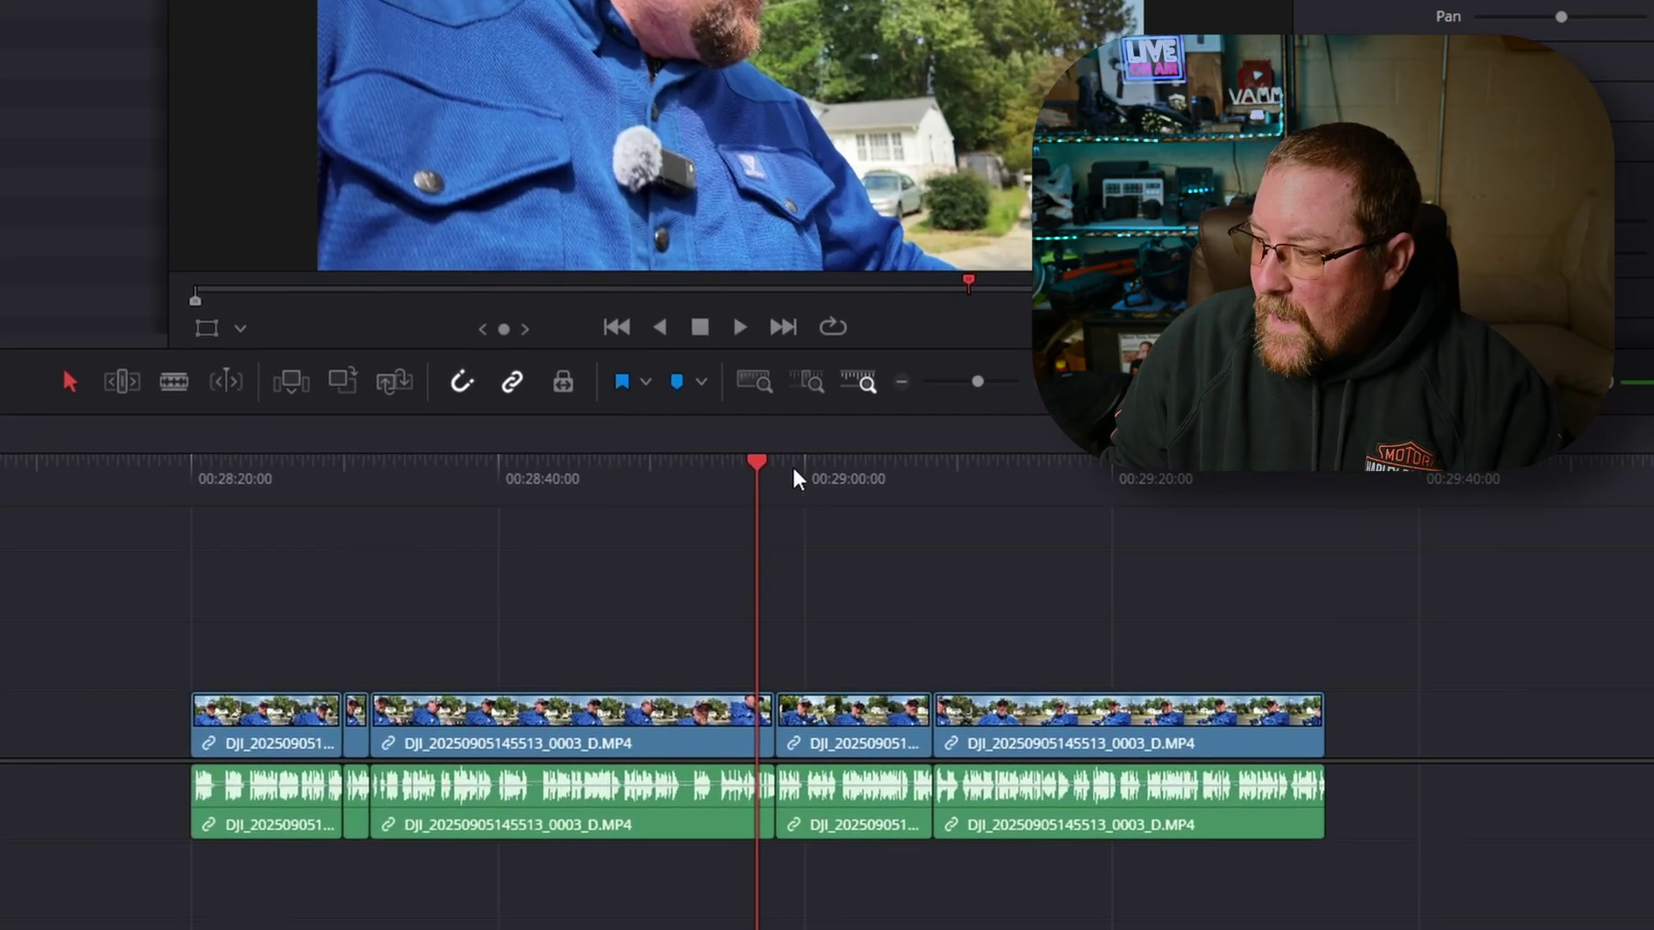
{"action": "left_click", "coordinate": [792, 479]}
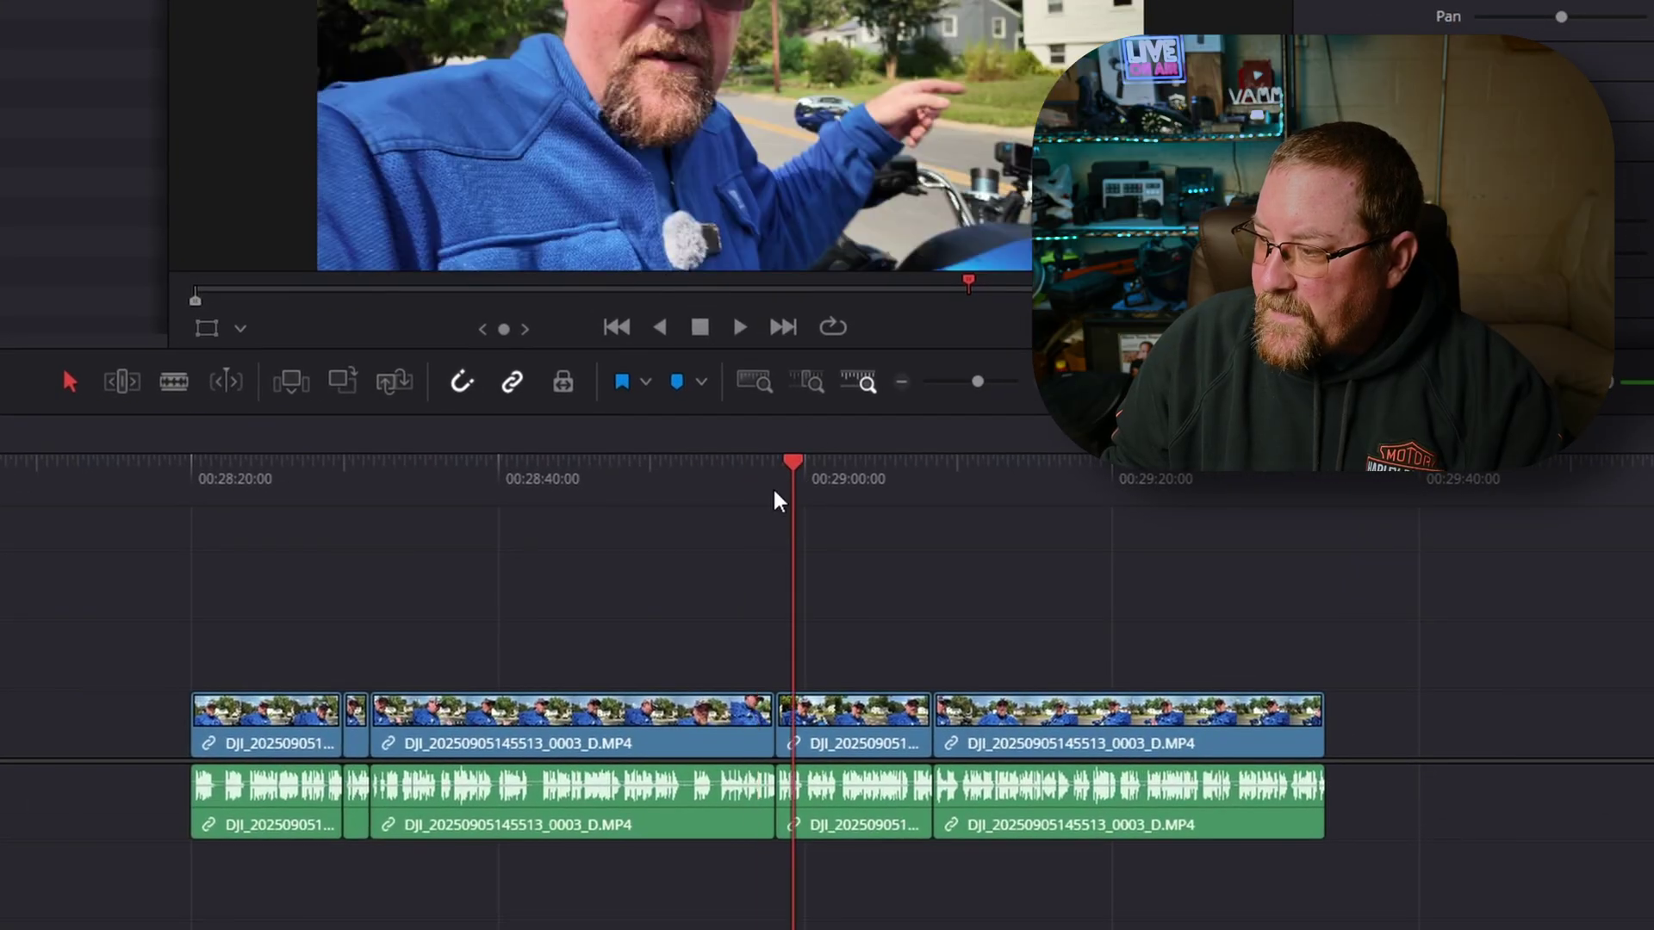
{"action": "left_click", "coordinate": [776, 482]}
{"action": "scroll", "coordinate": [793, 657], "scroll_direction": "up", "scroll_amount": 5}
{"action": "scroll", "coordinate": [794, 657], "scroll_direction": "up", "scroll_amount": 3}
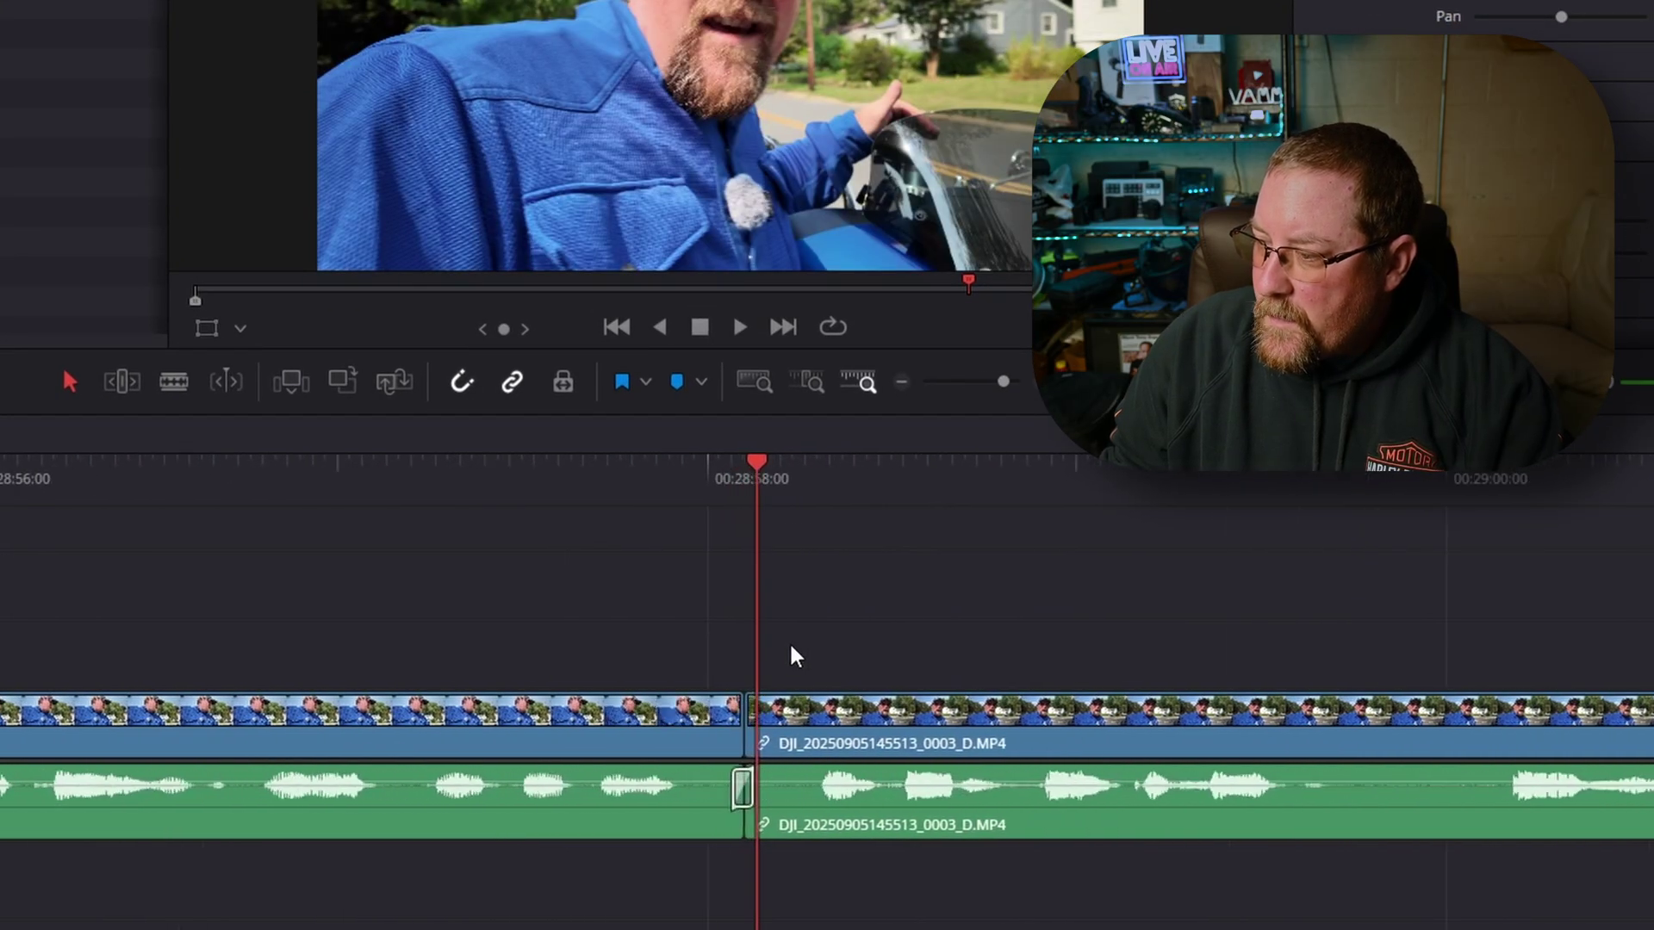
Step: Select the audio cross-fade at the edit point and undo the silence removal
{"action": "left_click", "coordinate": [732, 786]}
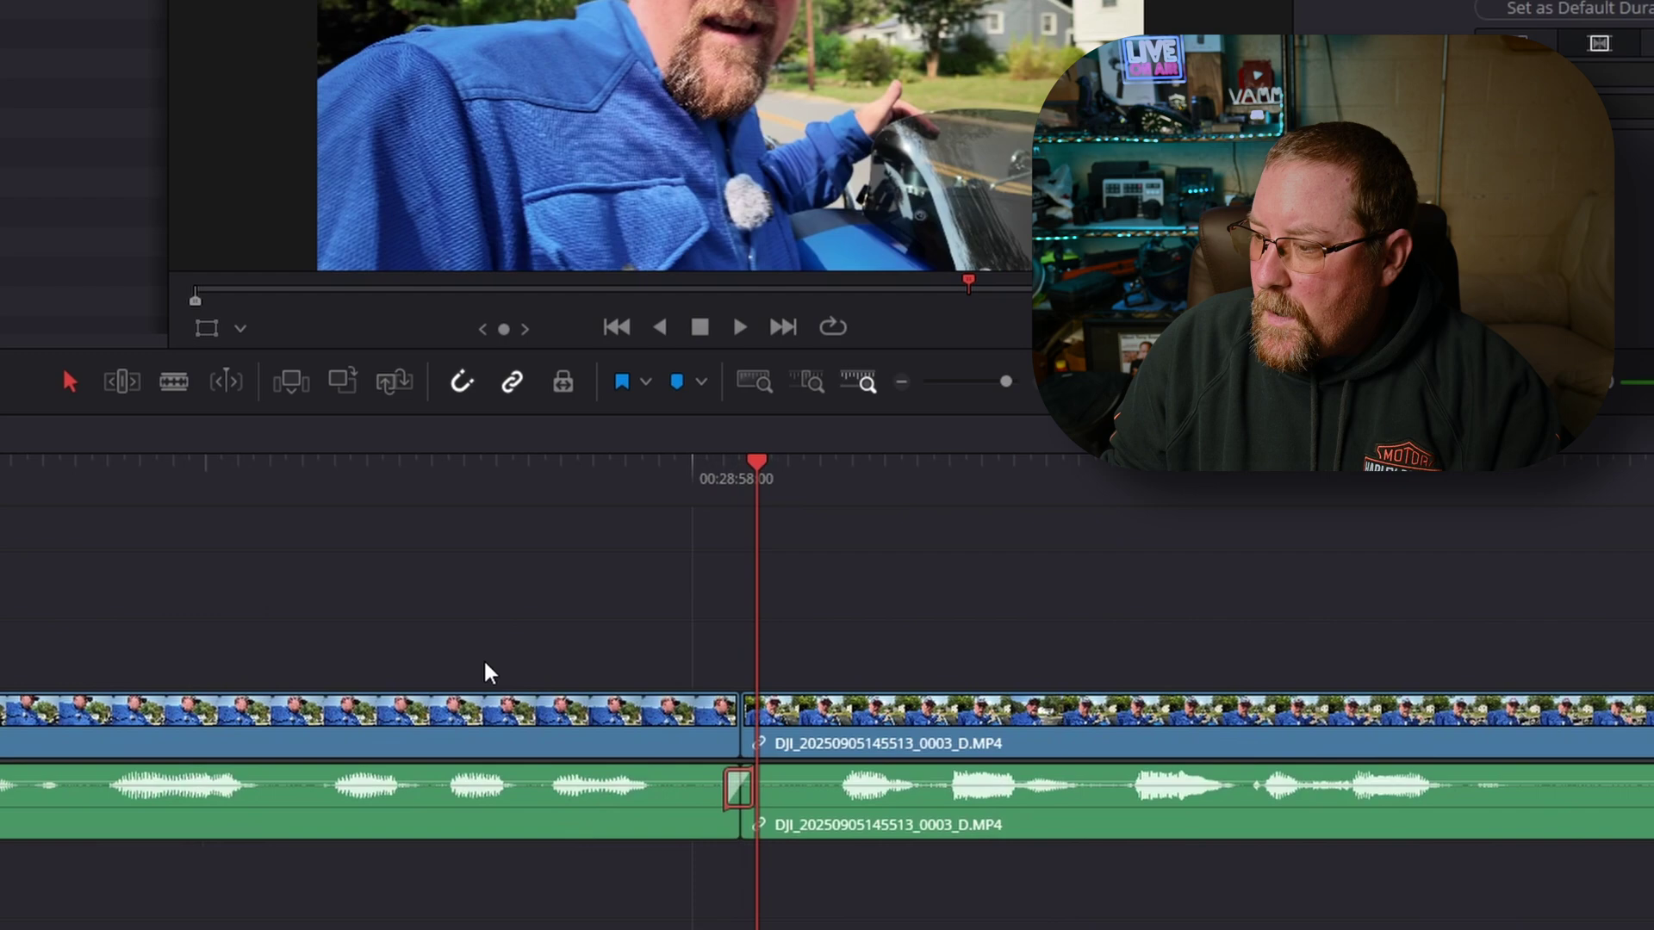
{"action": "key", "text": "Delete"}
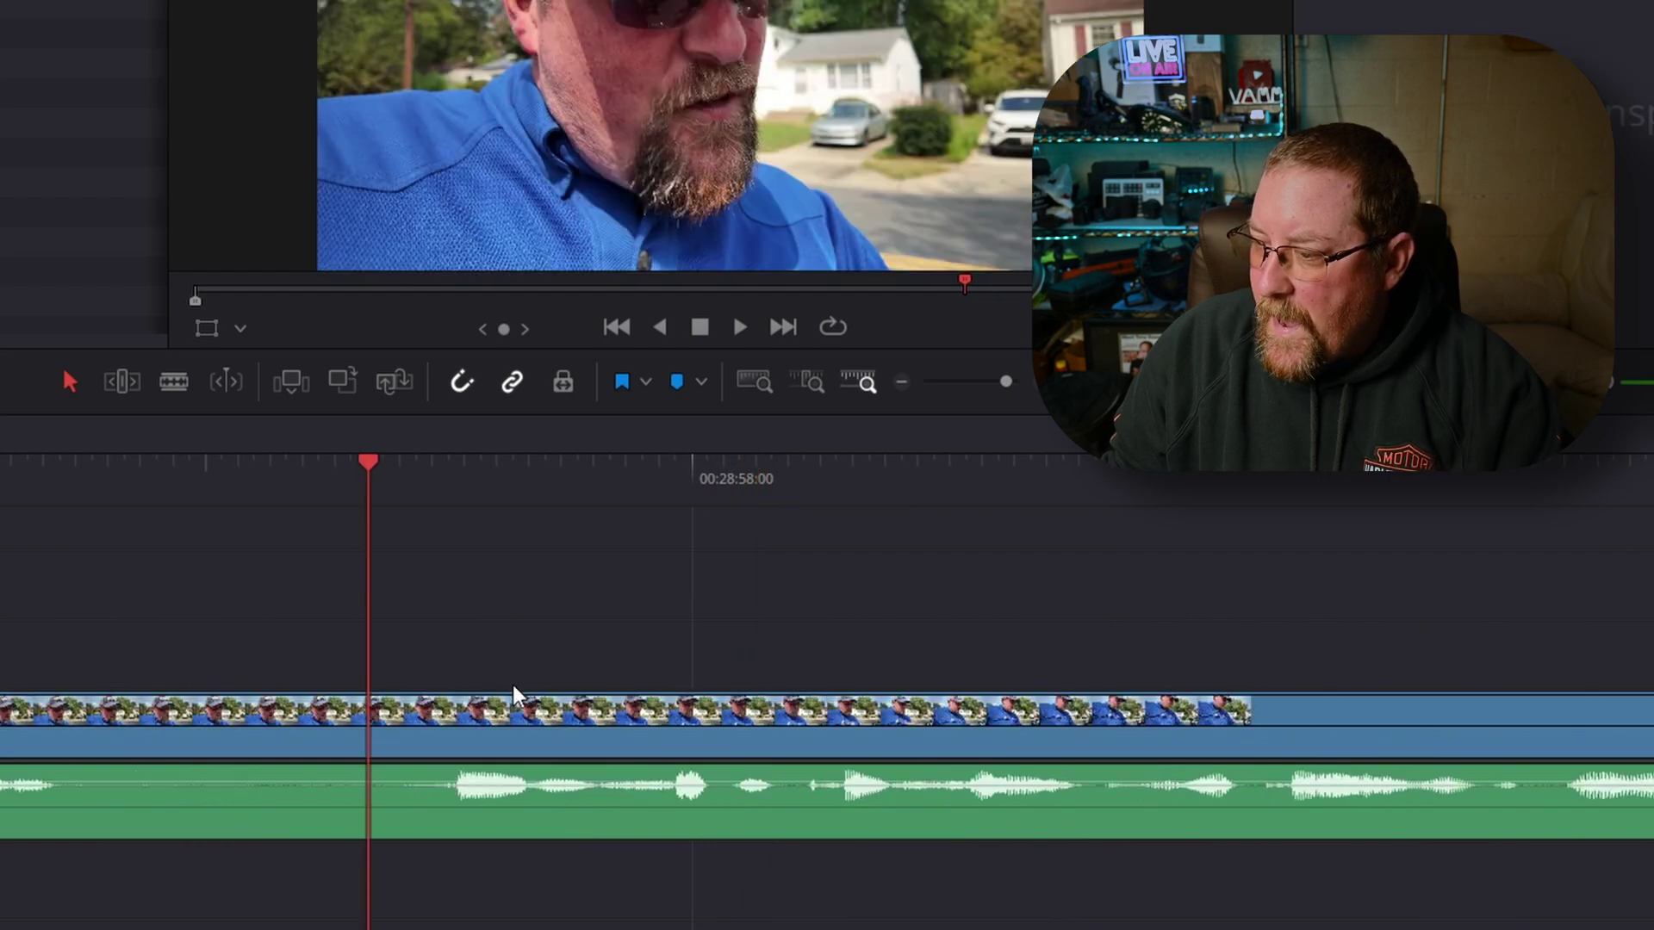
{"action": "scroll", "coordinate": [508, 715], "scroll_direction": "down", "scroll_amount": 5}
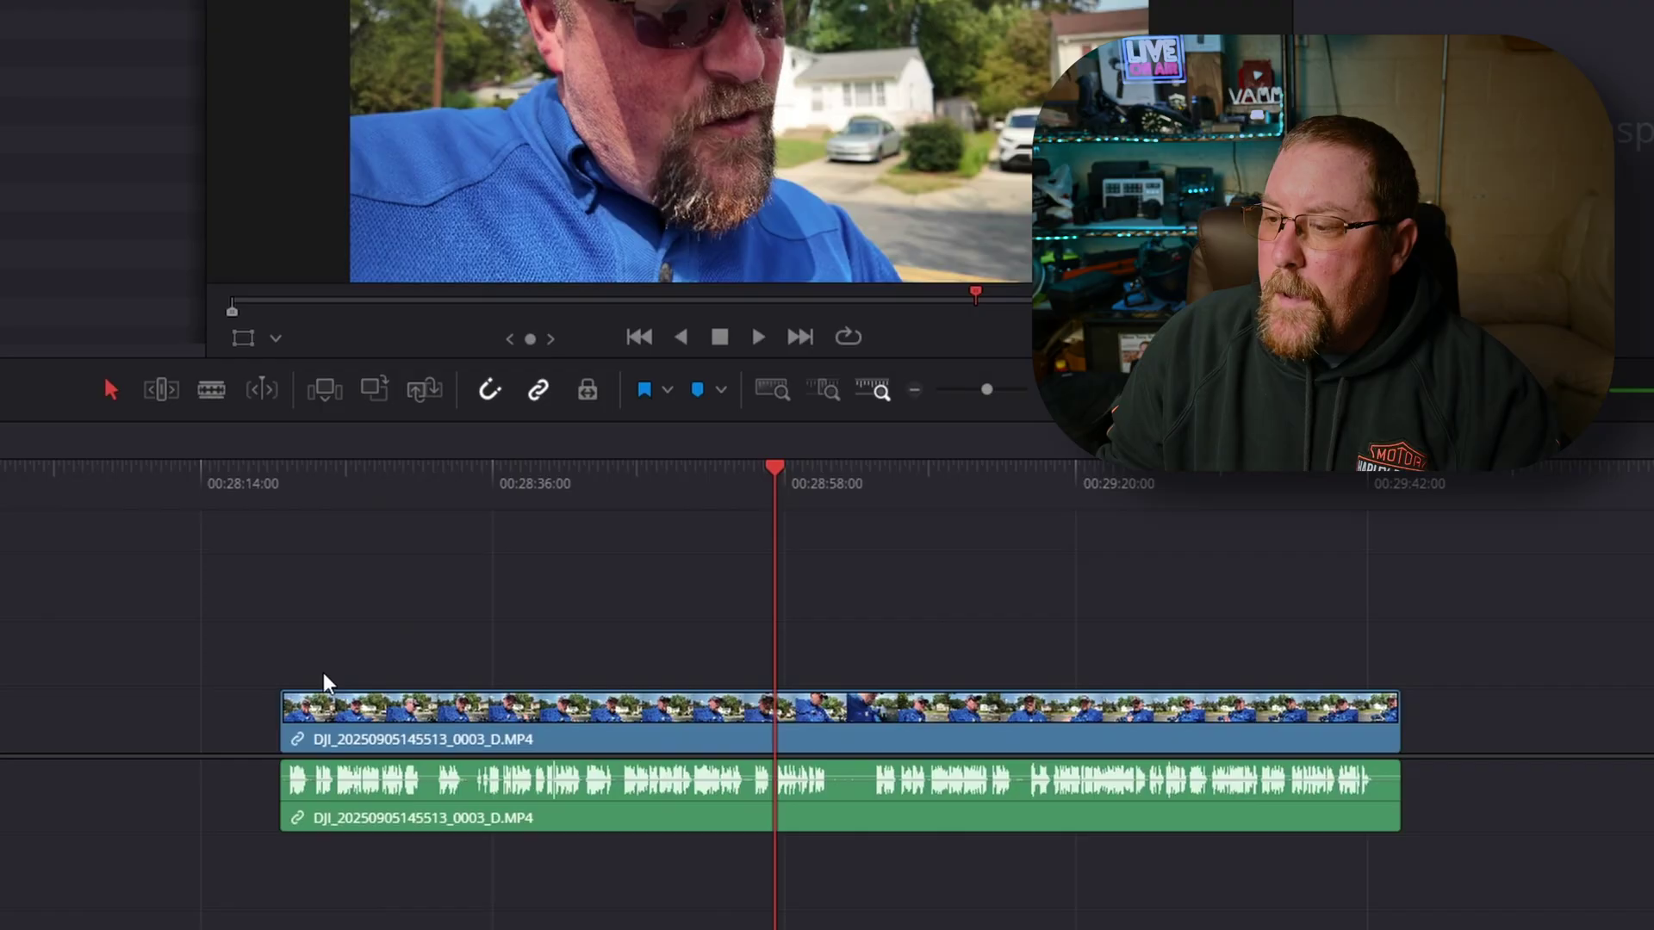
{"action": "scroll", "coordinate": [323, 674], "scroll_direction": "down", "scroll_amount": 2}
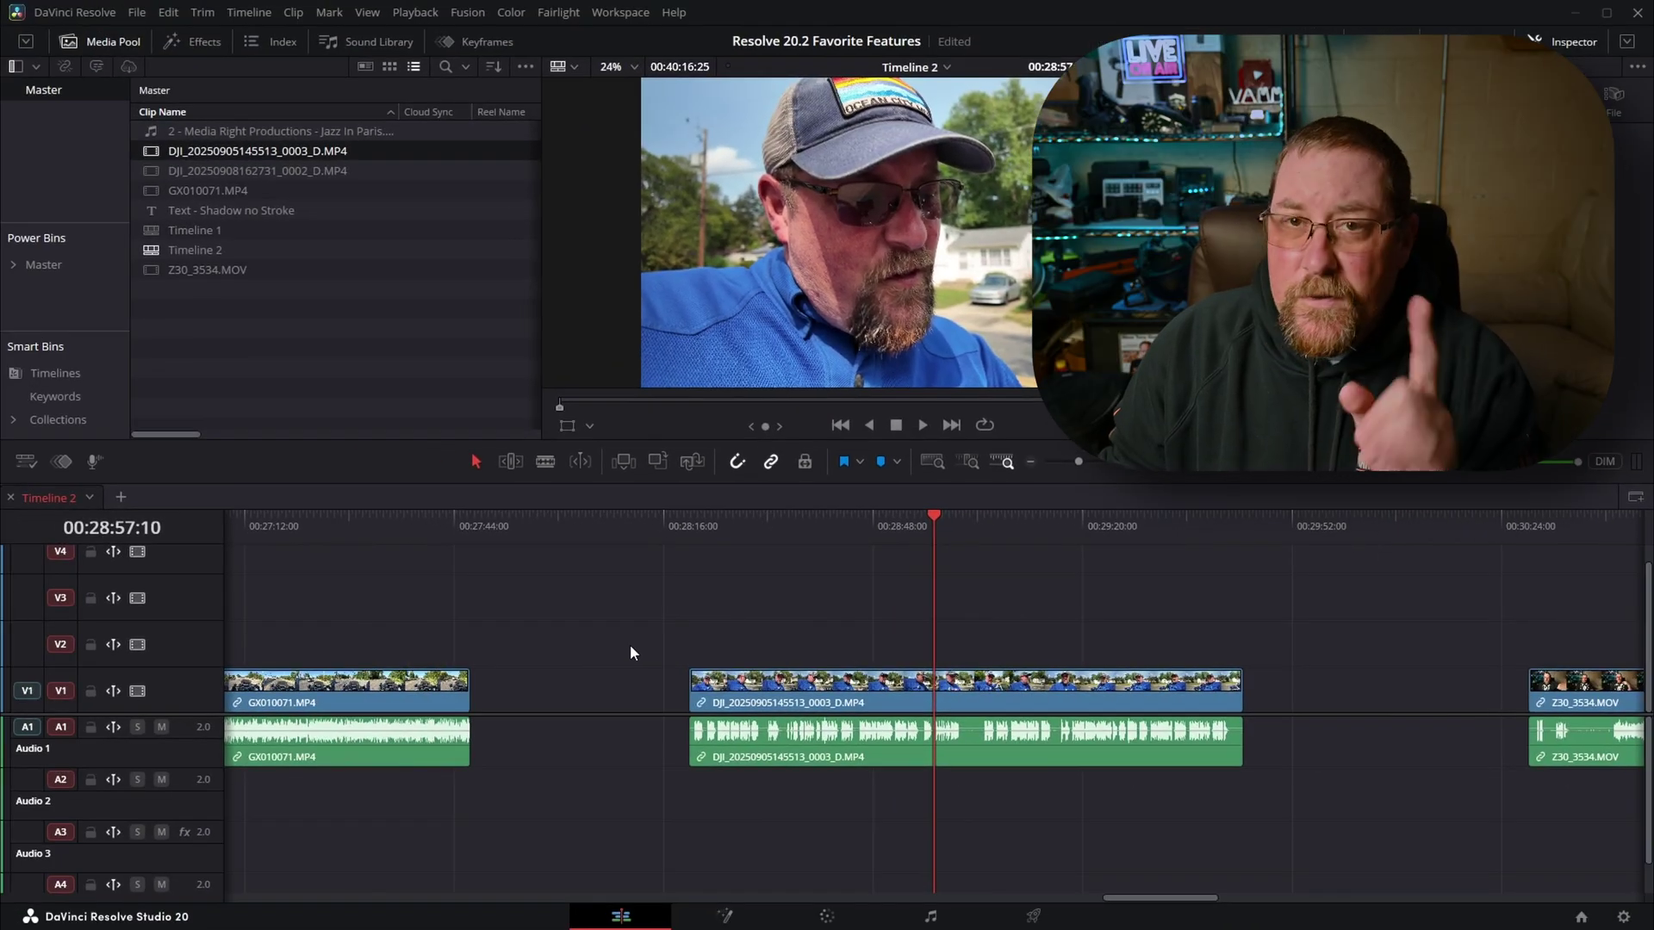
Step: Duplicate GX010071 further along the timeline and copy the DJI clip onto the track above it
{"action": "scroll", "coordinate": [643, 646], "scroll_direction": "down", "scroll_amount": 3}
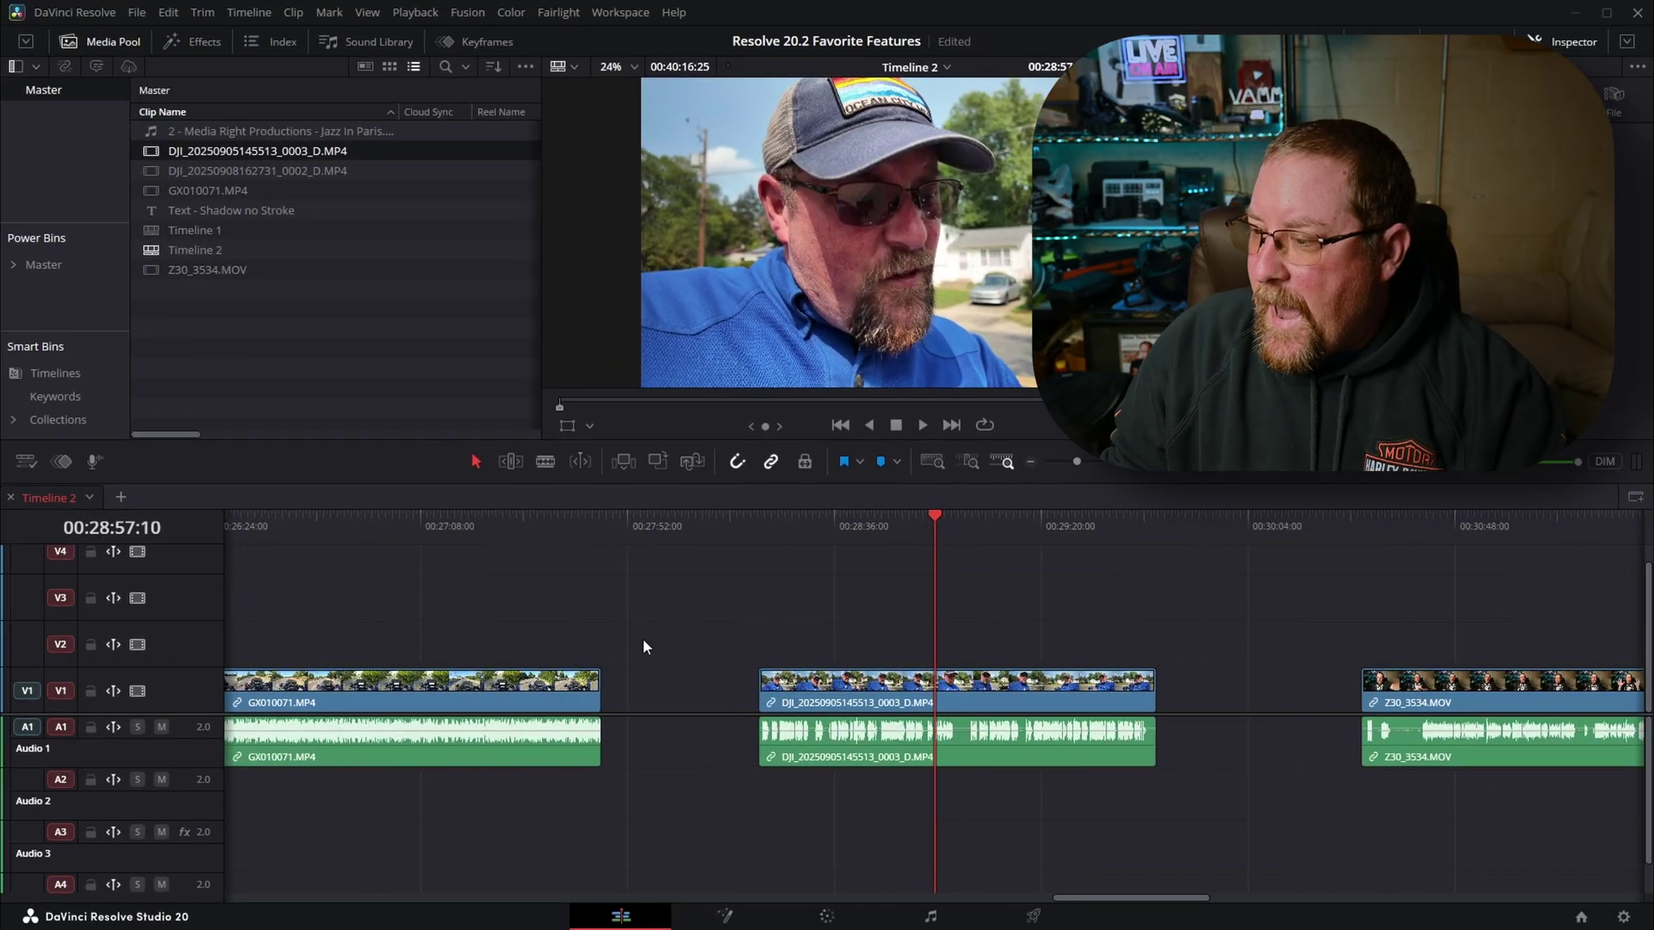
{"action": "scroll", "coordinate": [613, 627], "scroll_direction": "down", "scroll_amount": 3}
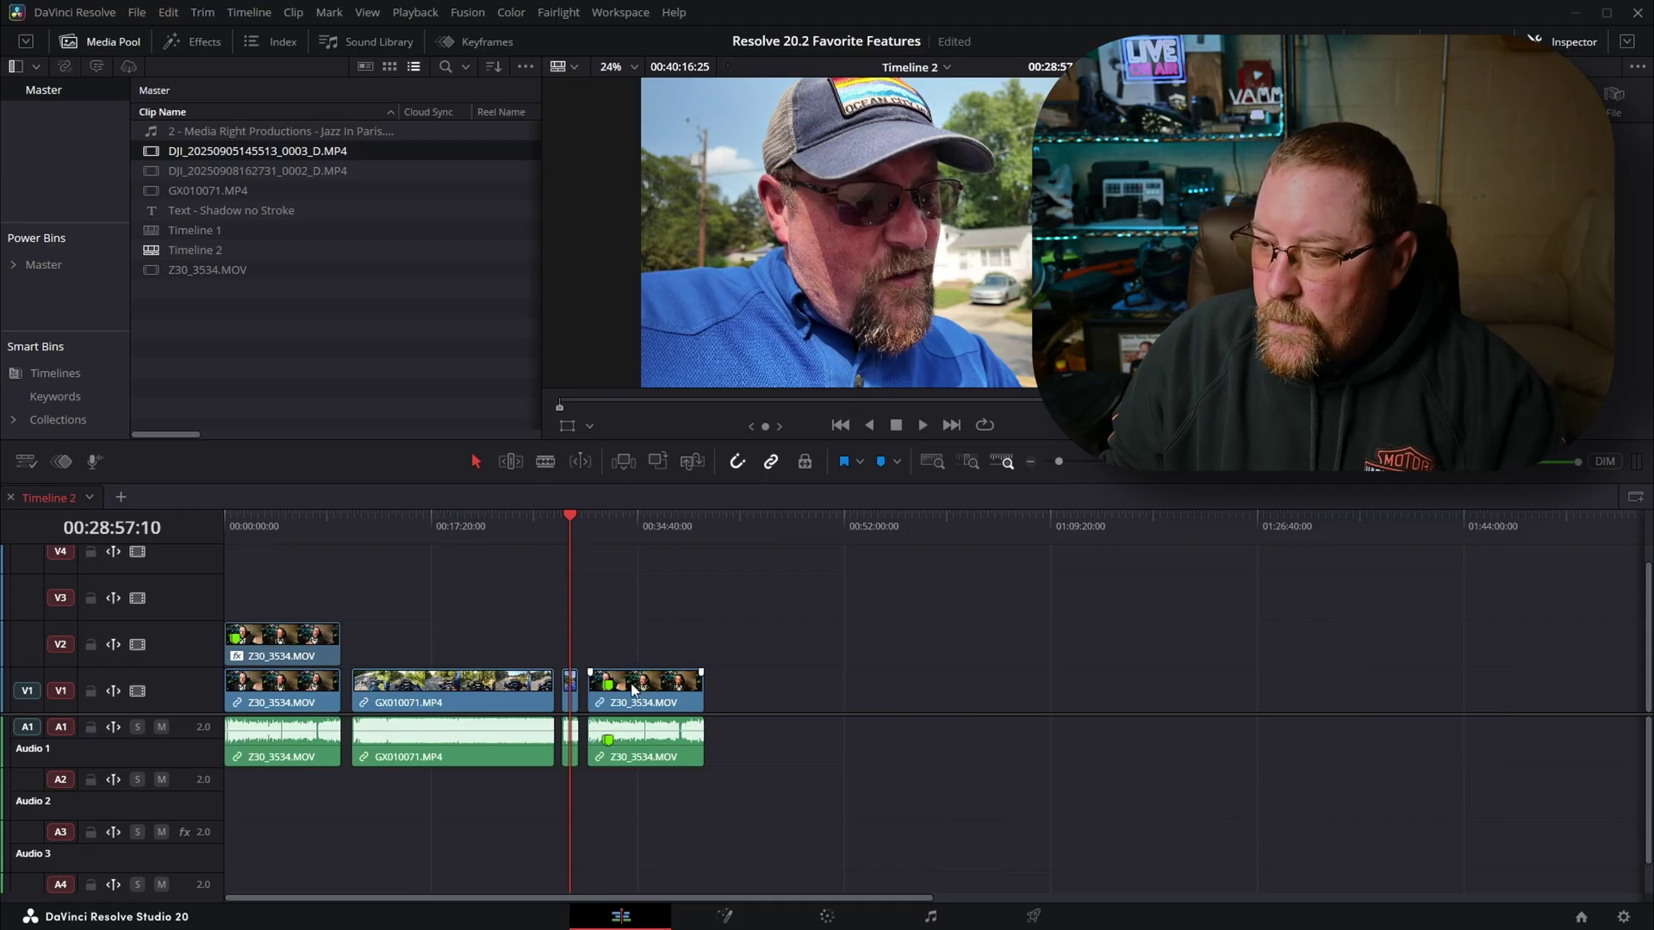
{"action": "left_click", "coordinate": [424, 694]}
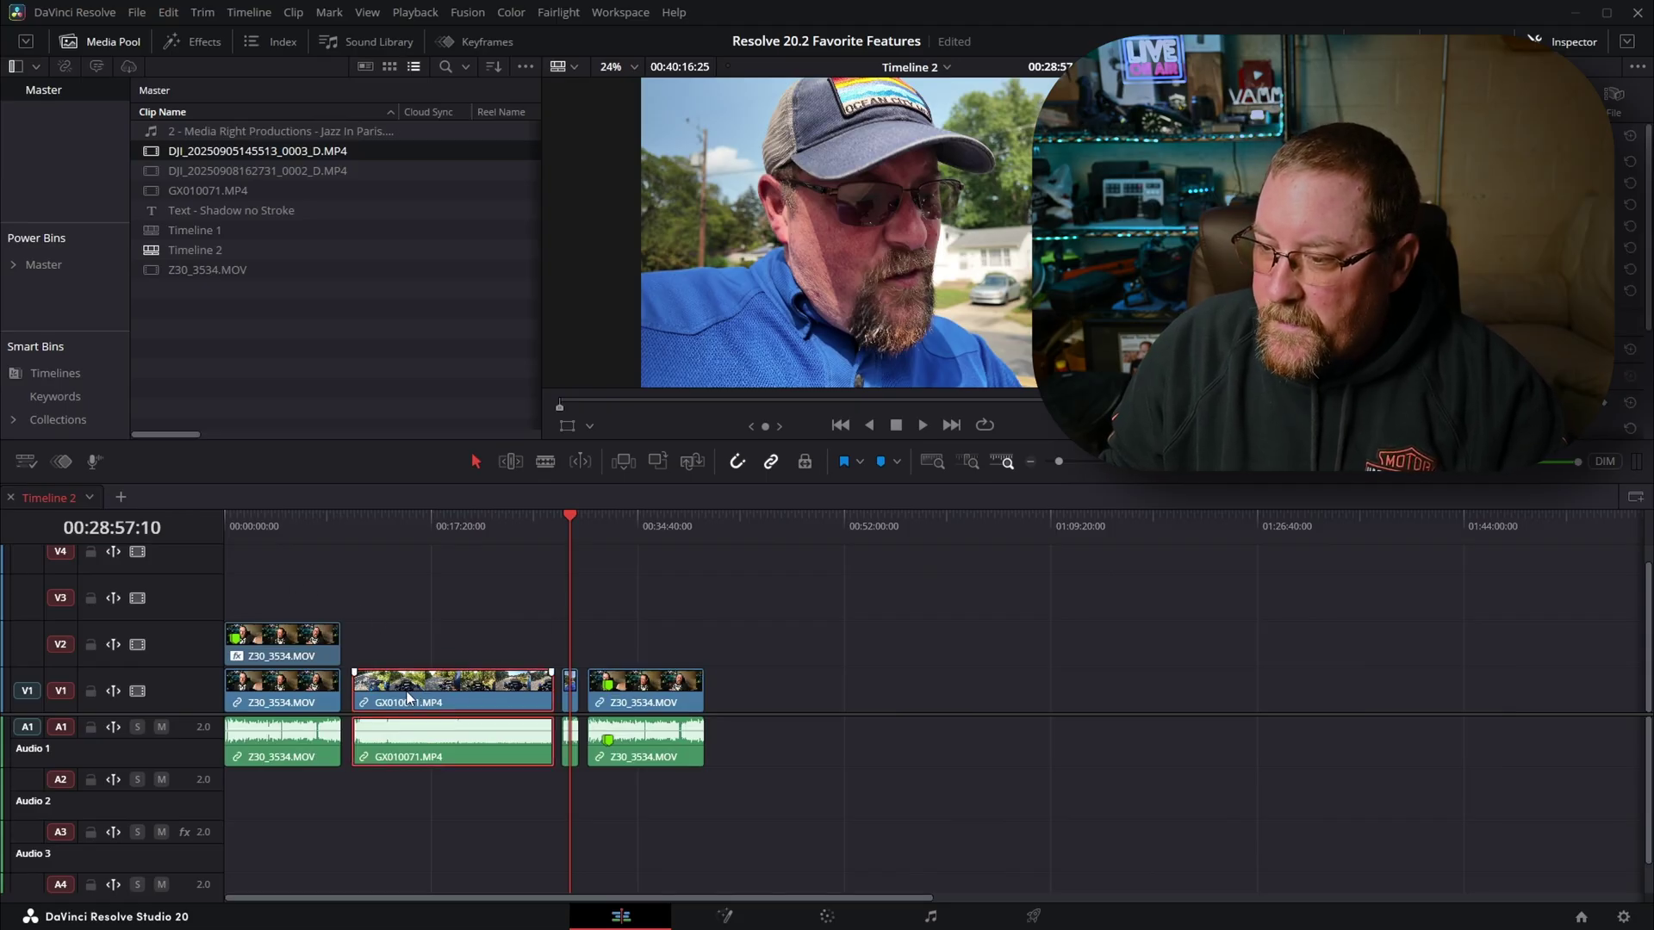
{"action": "left_click_drag", "start_coordinate": [409, 698], "coordinate": [874, 677]}
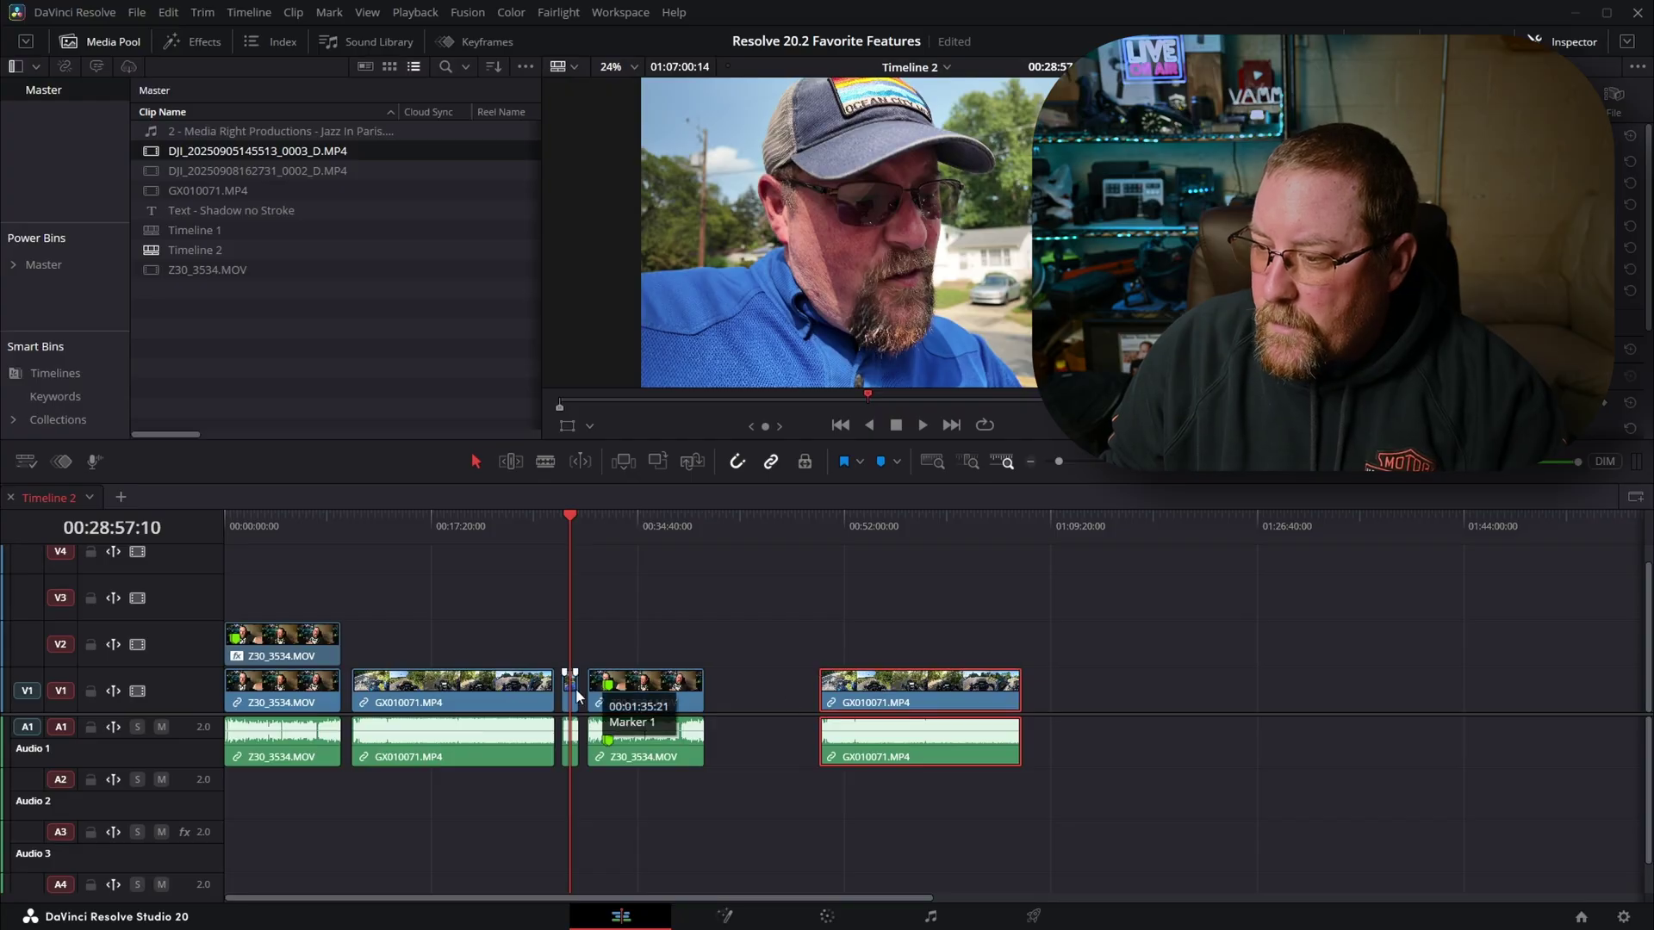
{"action": "left_click", "coordinate": [571, 696]}
{"action": "left_click_drag", "start_coordinate": [571, 696], "coordinate": [840, 614]}
Step: Split the GX010071 copy at 00:51:21:04, delete the excess, and select the DJI clip
{"action": "left_click_drag", "start_coordinate": [819, 525], "coordinate": [837, 526]}
{"action": "key", "text": "ctrl+b"}
{"action": "left_click", "coordinate": [907, 710]}
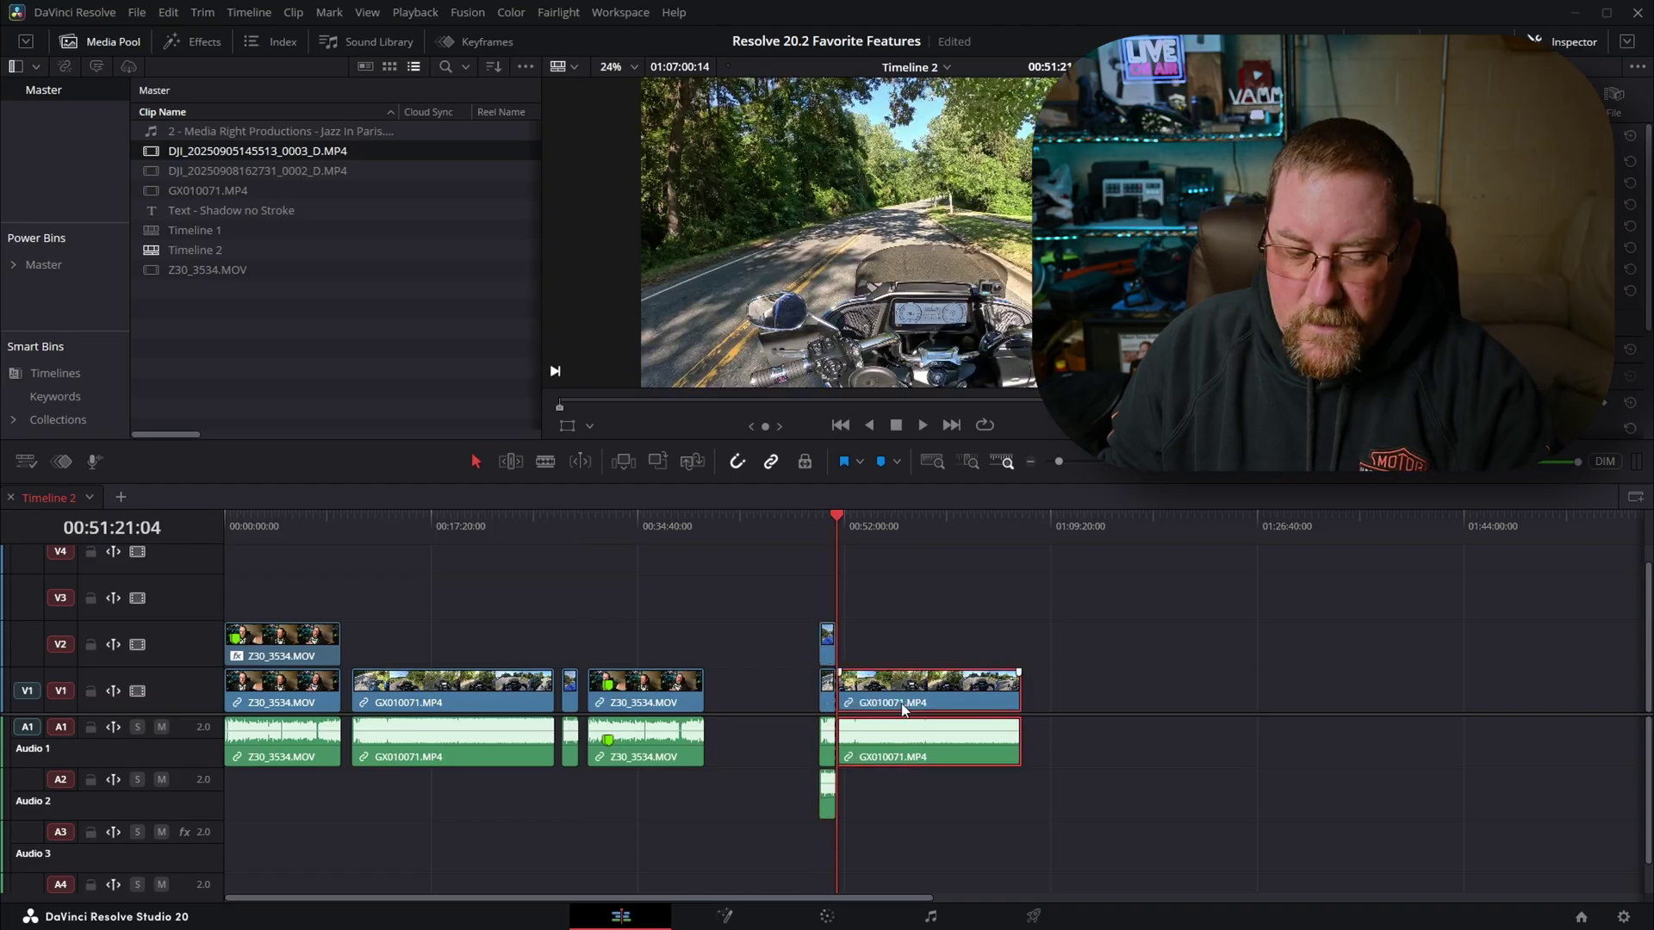
{"action": "key", "text": "Delete"}
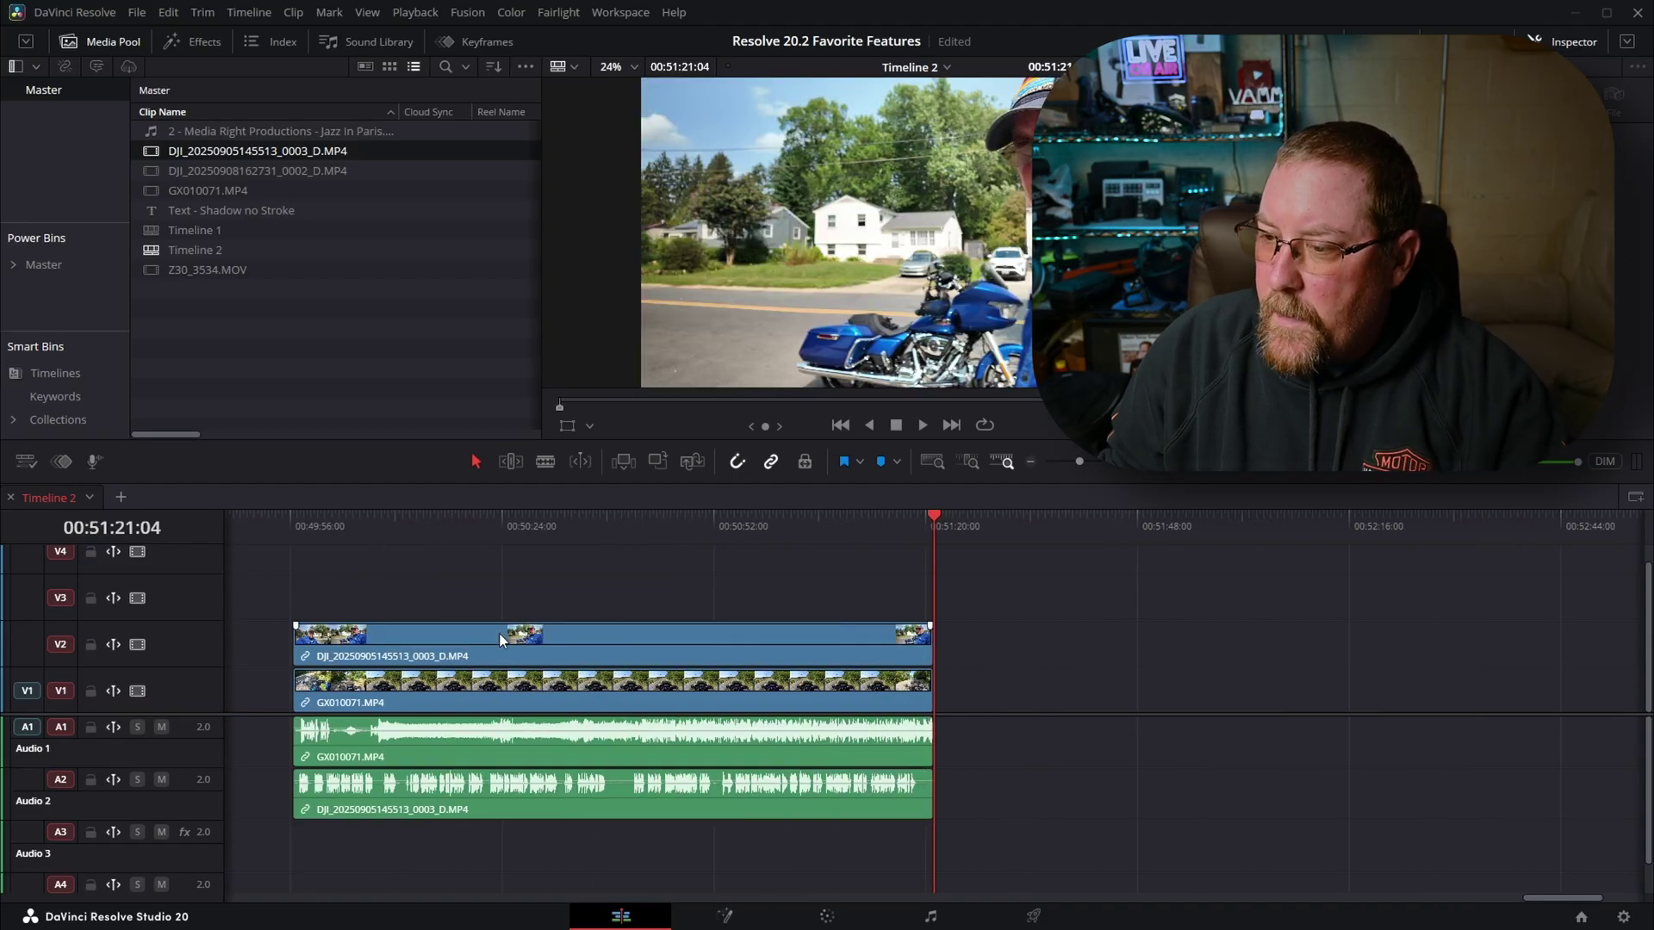
{"action": "scroll", "coordinate": [679, 586], "scroll_direction": "left", "scroll_amount": 5}
{"action": "left_click", "coordinate": [631, 644]}
{"action": "left_click", "coordinate": [538, 519]}
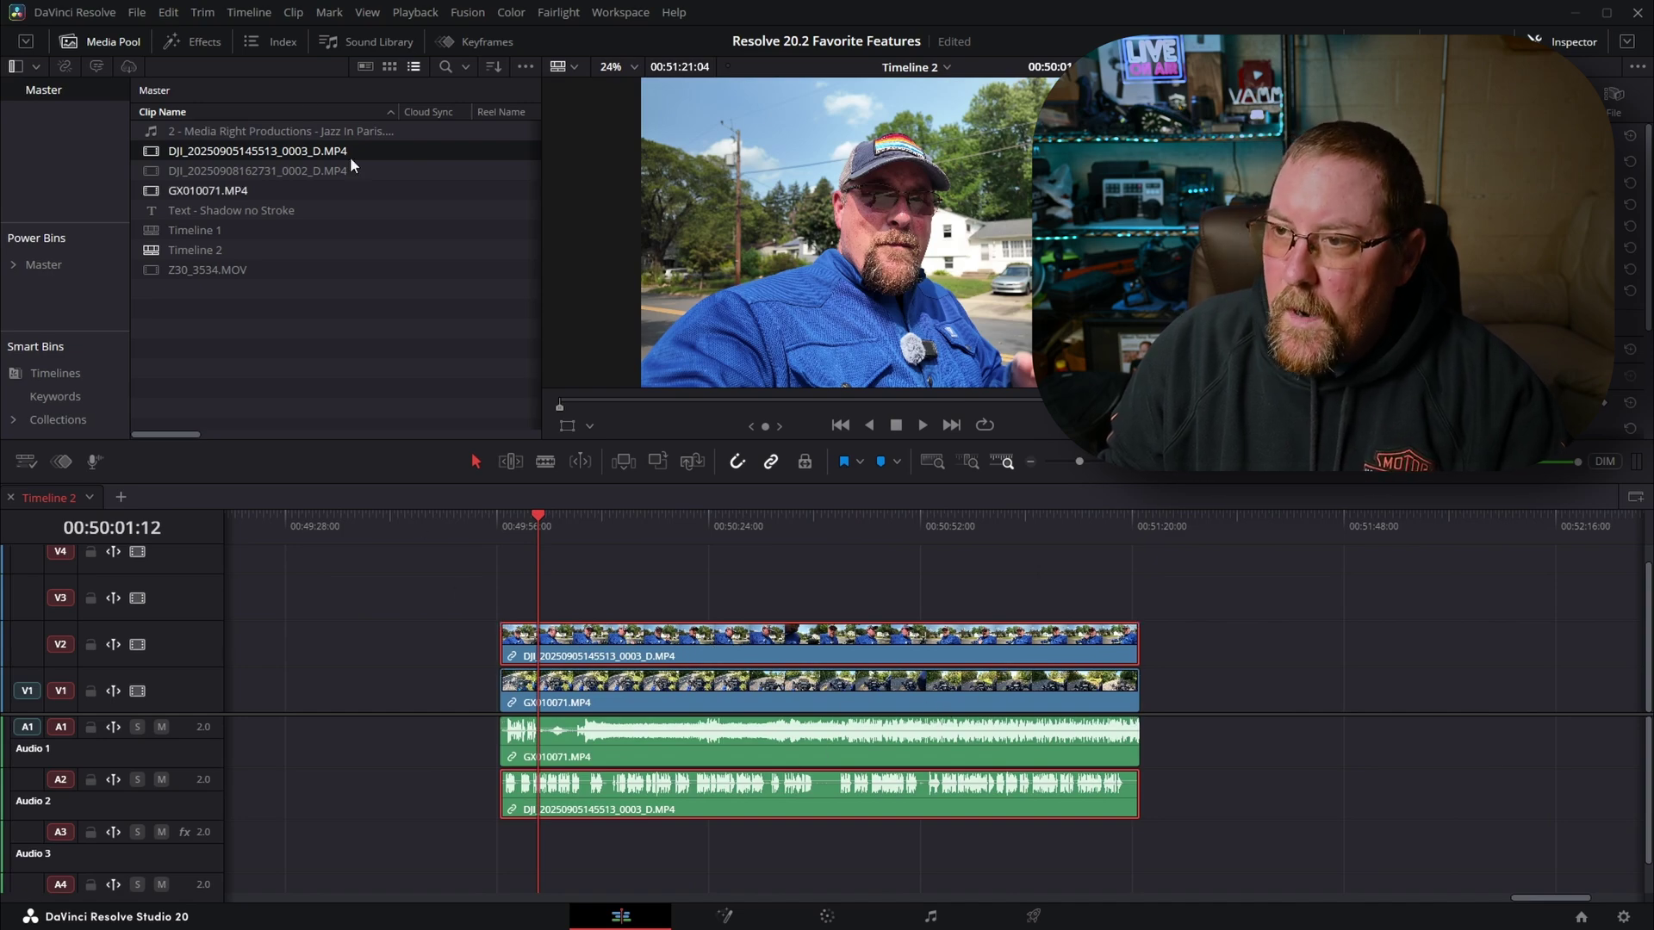
Step: Open Clip > Audio Operations > Remove Silence for the stacked DJI clip
{"action": "left_click", "coordinate": [293, 13]}
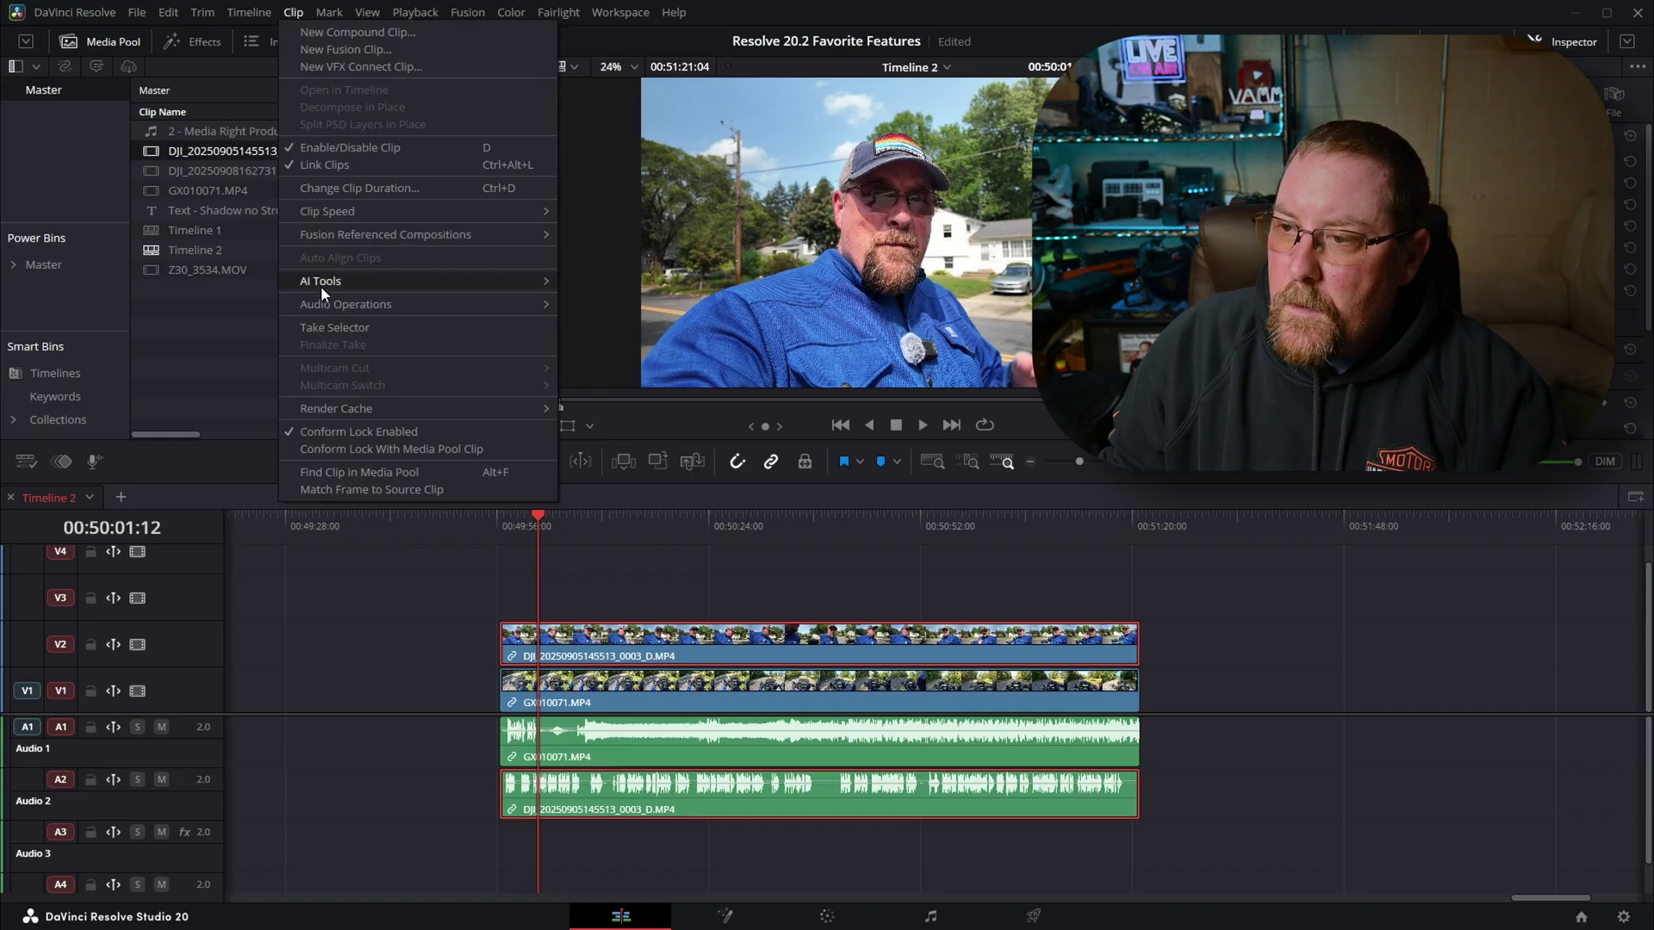
{"action": "mouse_move", "coordinate": [343, 308]}
{"action": "left_click", "coordinate": [602, 319]}
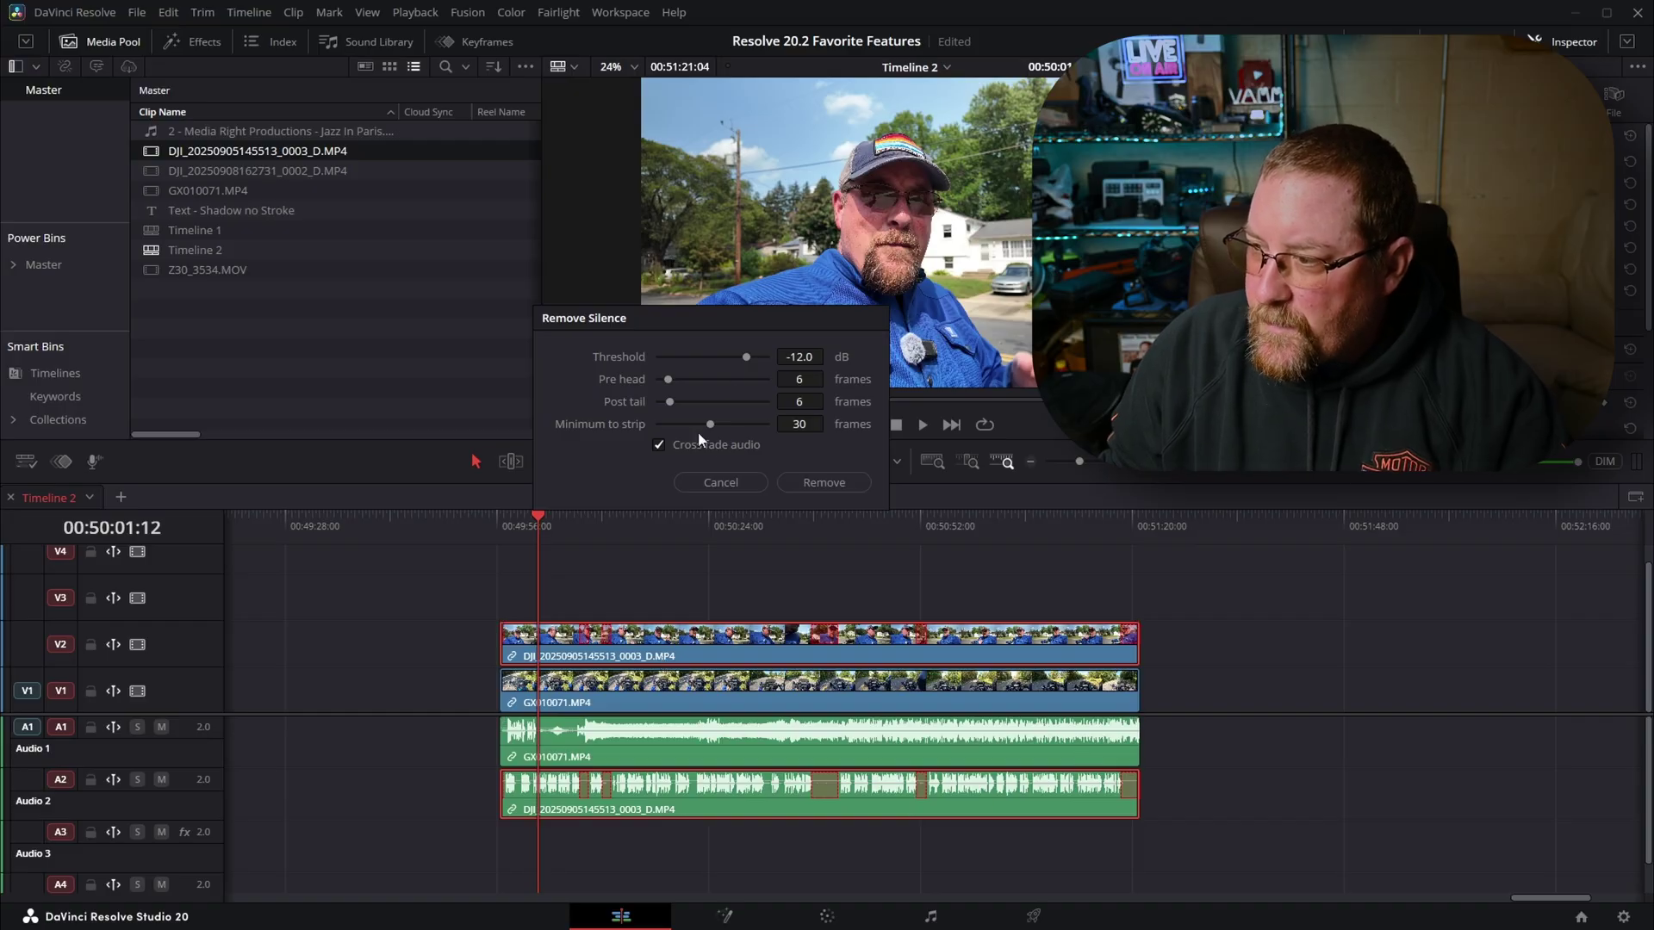
Step: Remove the DJI clip's flagged silences, then navigate the timeline and select the GX010071 clip
{"action": "left_click", "coordinate": [823, 482]}
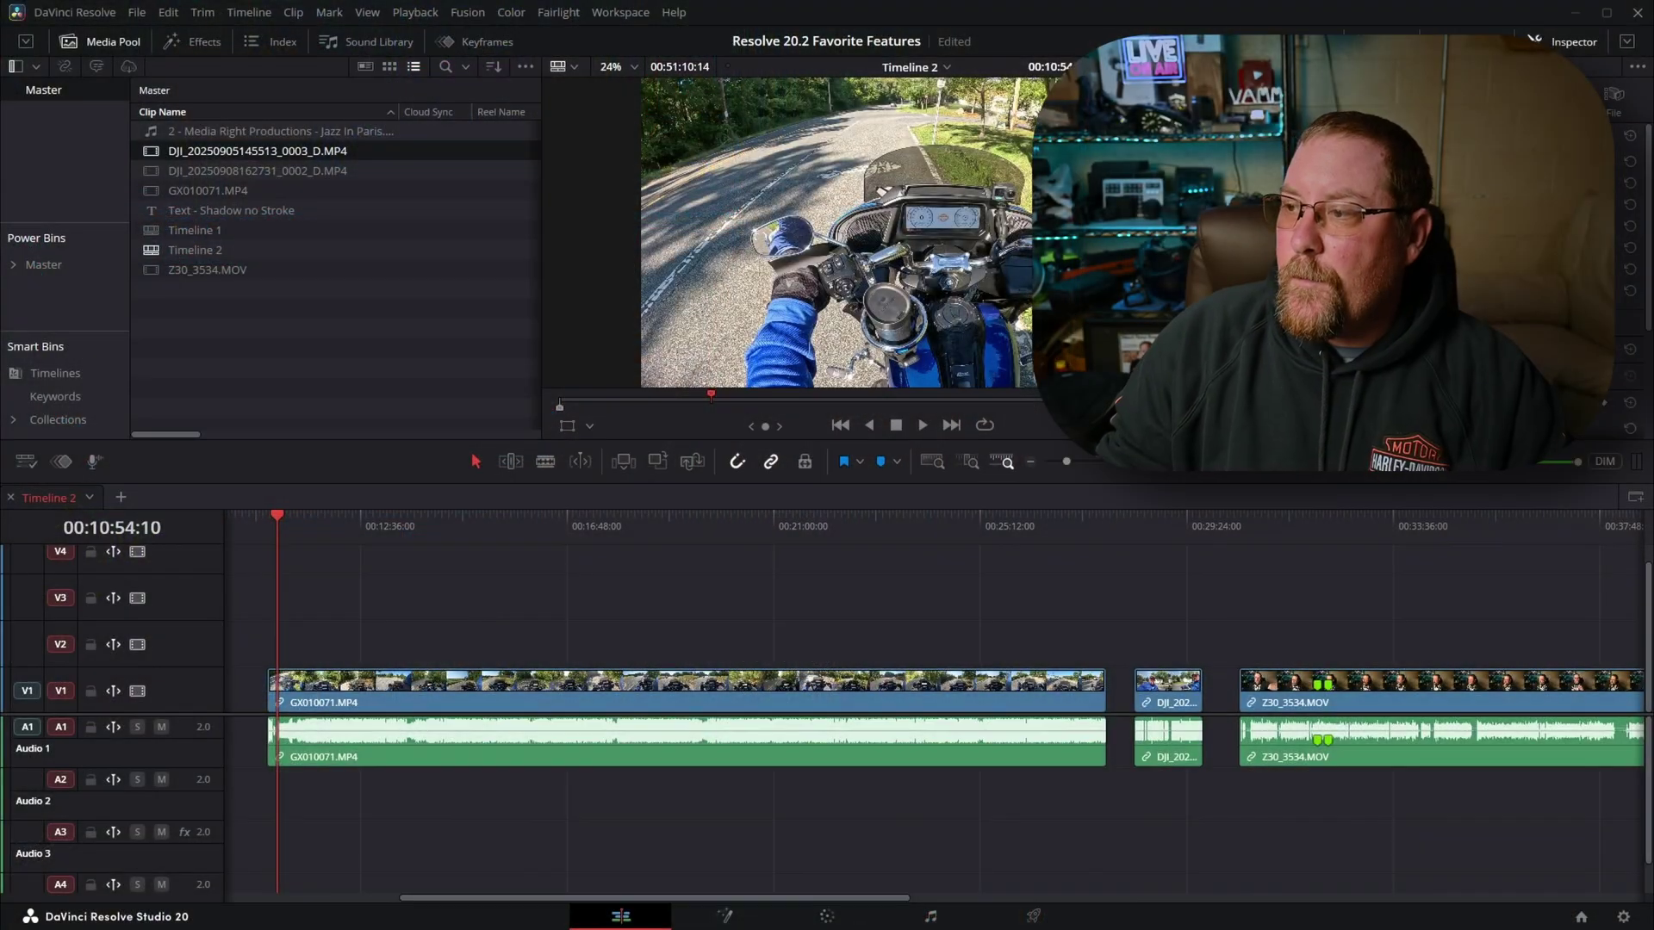
{"action": "left_click", "coordinate": [469, 525]}
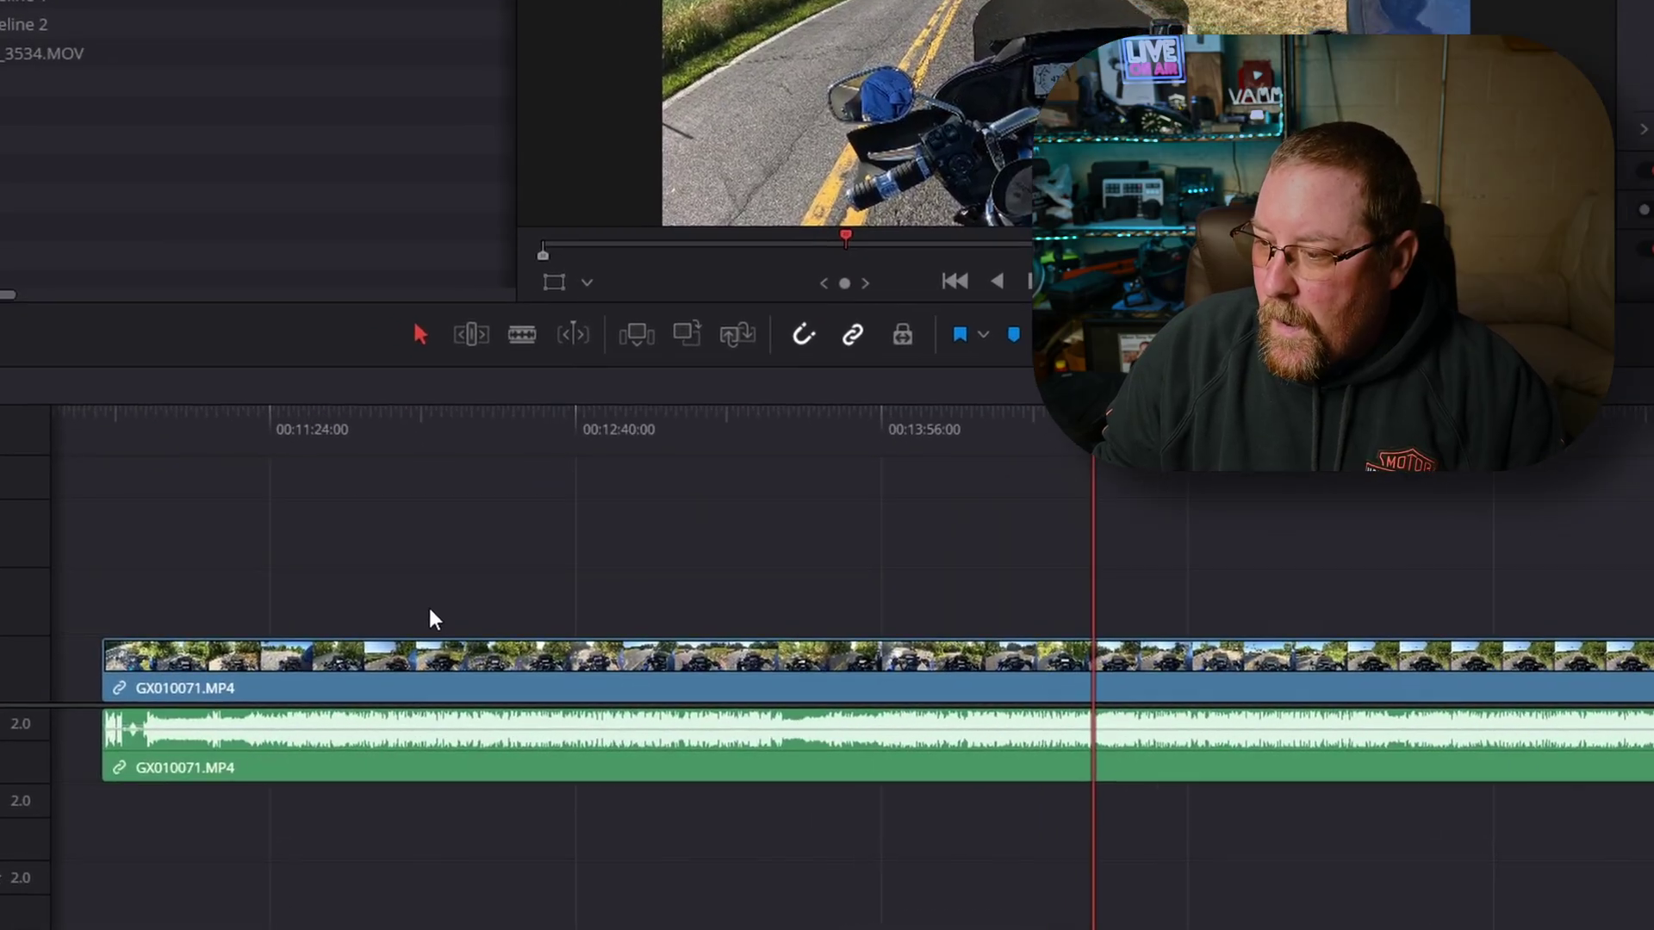
{"action": "scroll", "coordinate": [428, 608], "scroll_direction": "up", "scroll_amount": 2}
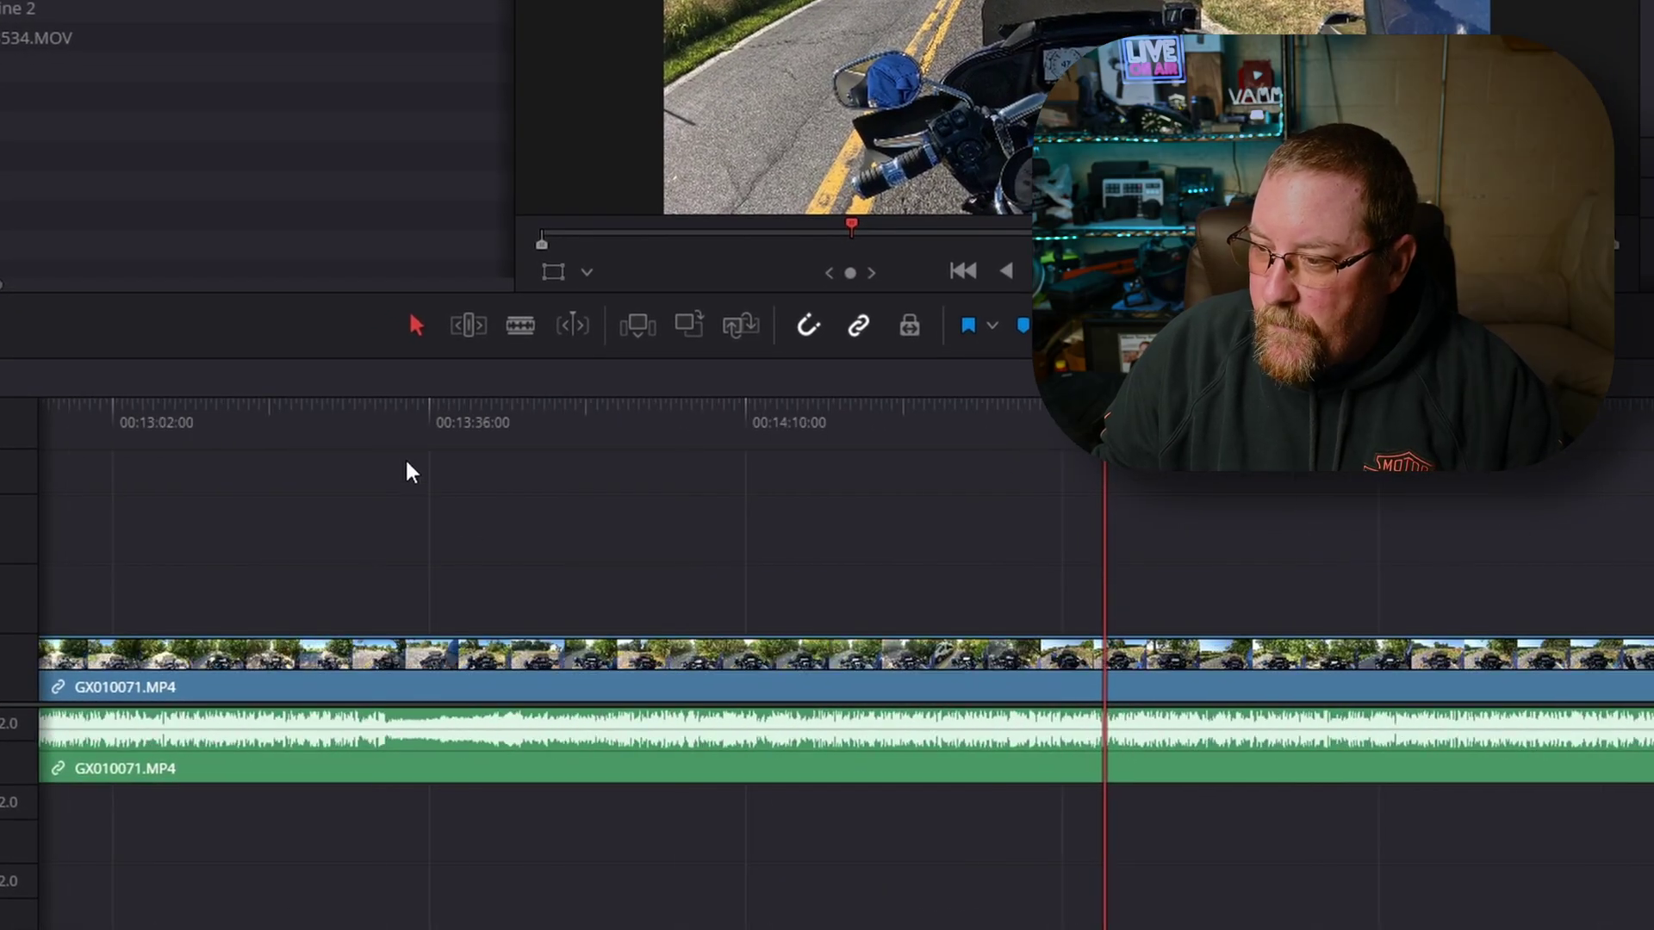
{"action": "left_click", "coordinate": [396, 410]}
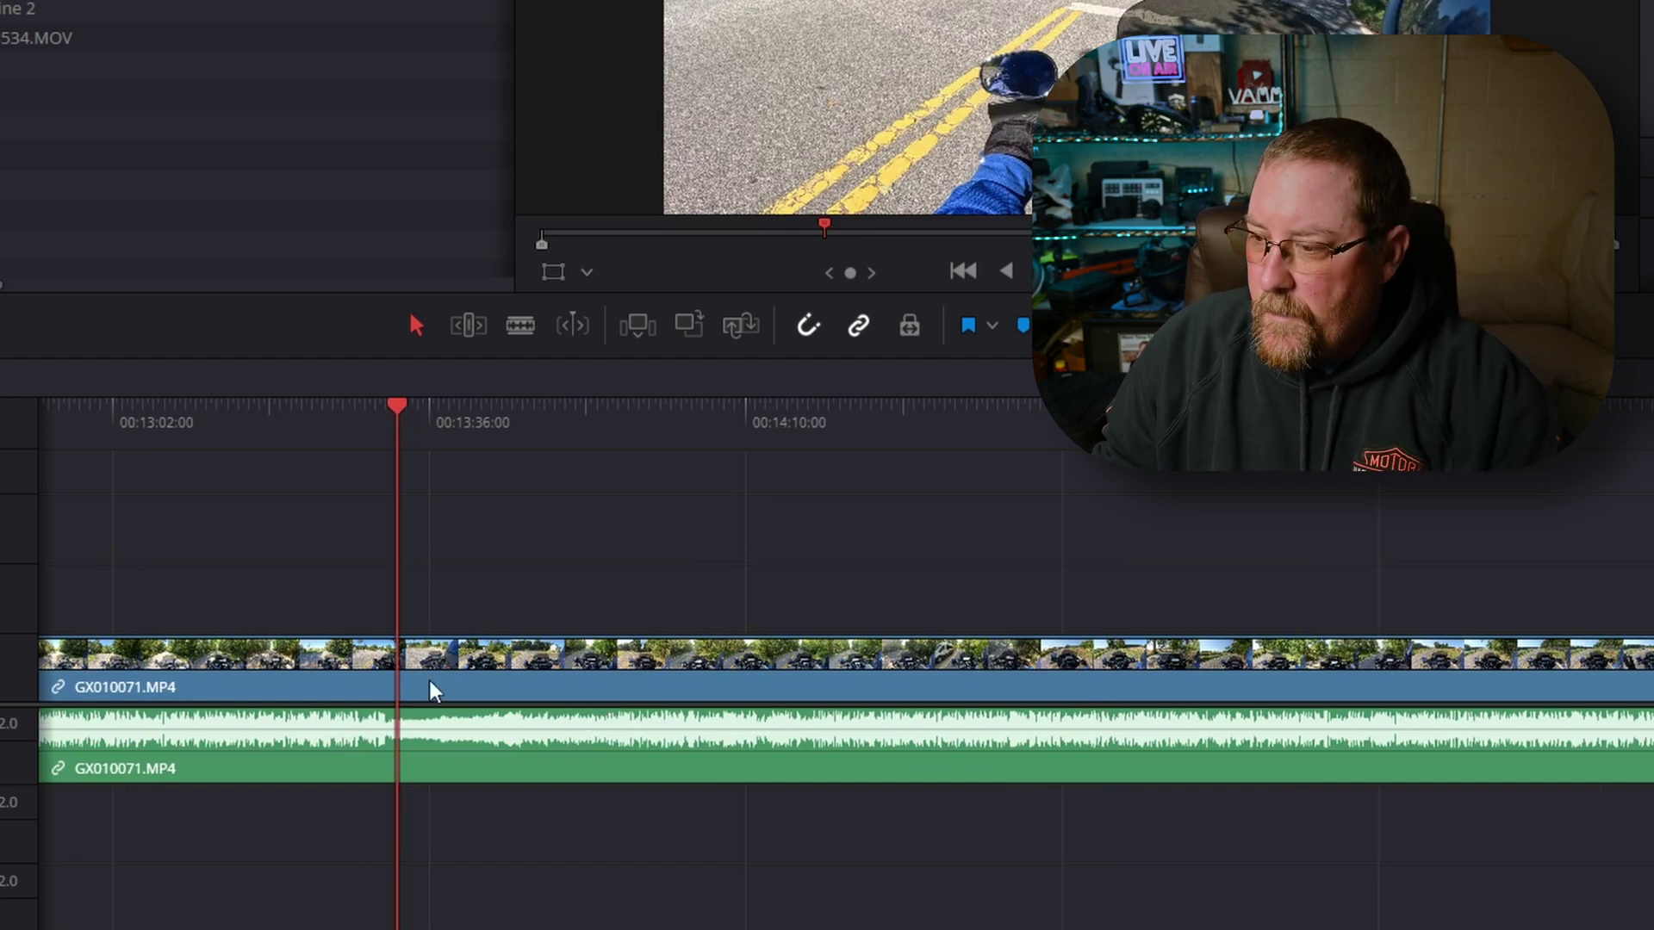
{"action": "left_click_drag", "start_coordinate": [399, 558], "coordinate": [1013, 469]}
{"action": "scroll", "coordinate": [465, 624], "scroll_direction": "down", "scroll_amount": 3}
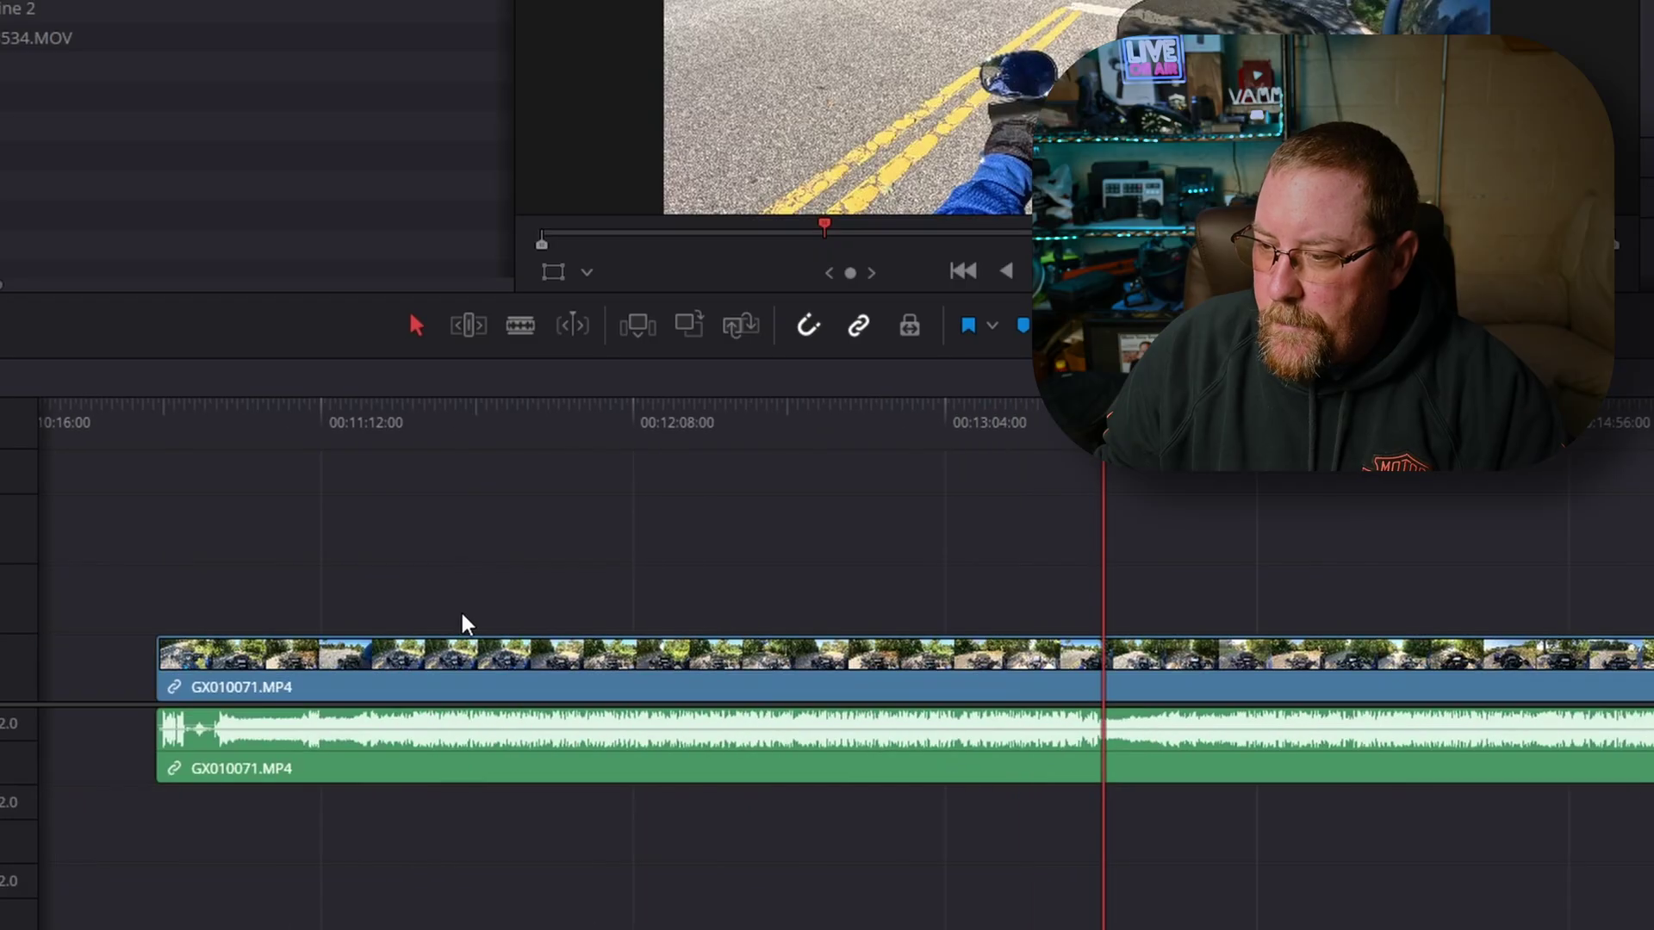
{"action": "left_click", "coordinate": [927, 666]}
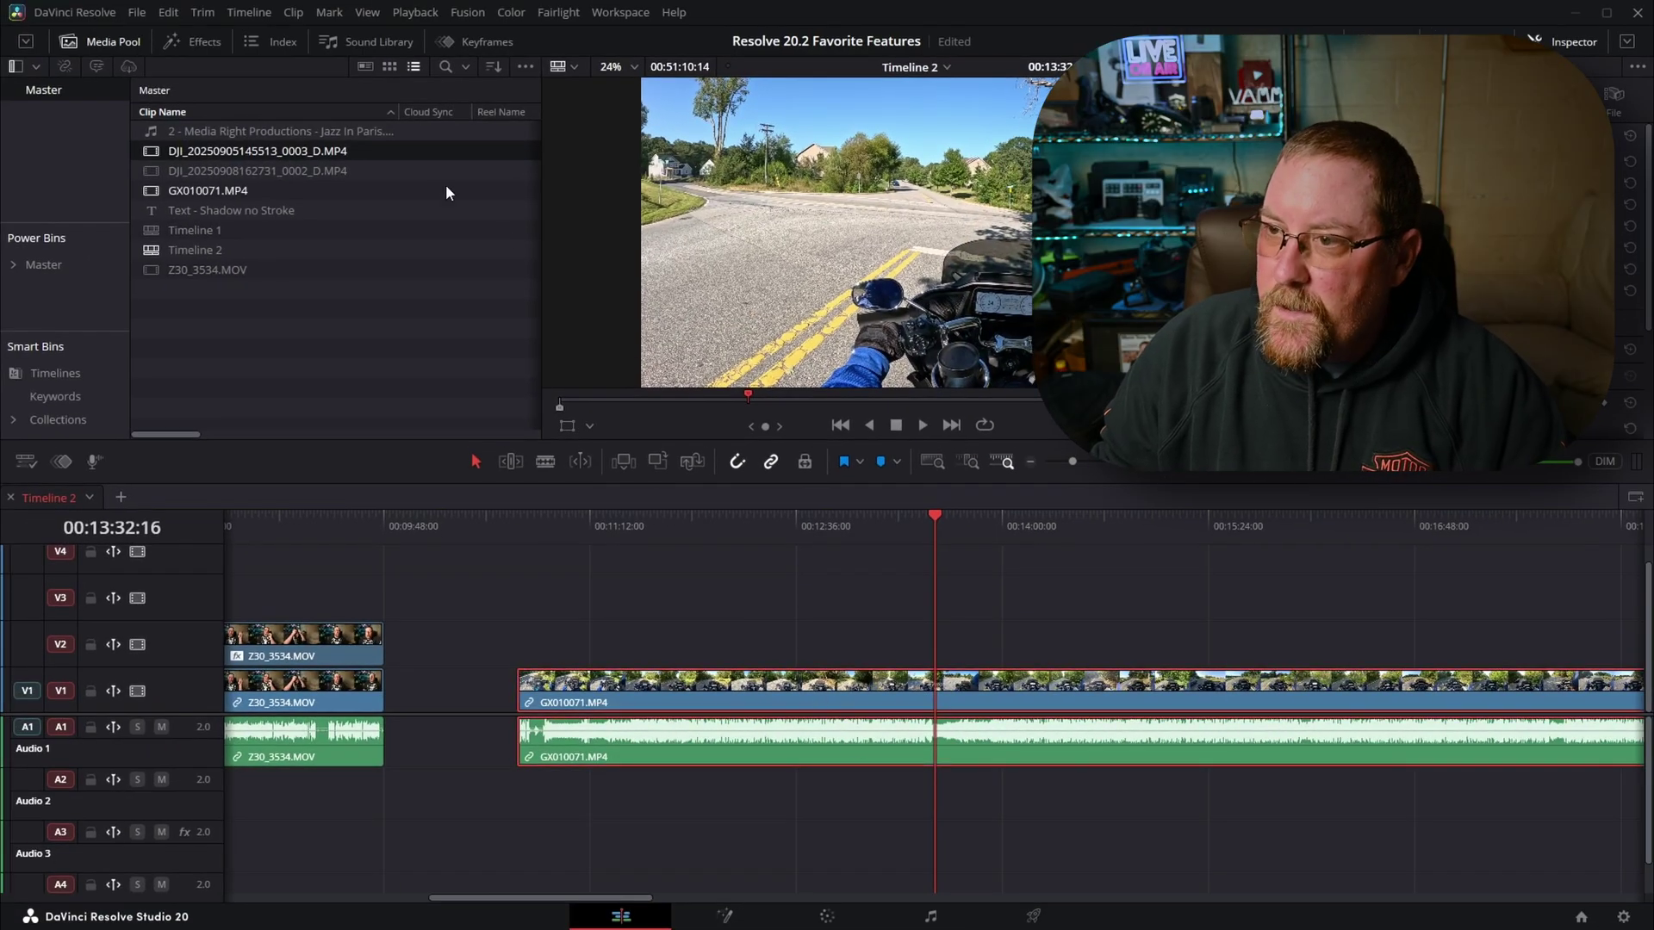
Step: Open the Remove Silence settings for GX010071 from the Clip menu
{"action": "left_click", "coordinate": [296, 13]}
{"action": "mouse_move", "coordinate": [326, 238]}
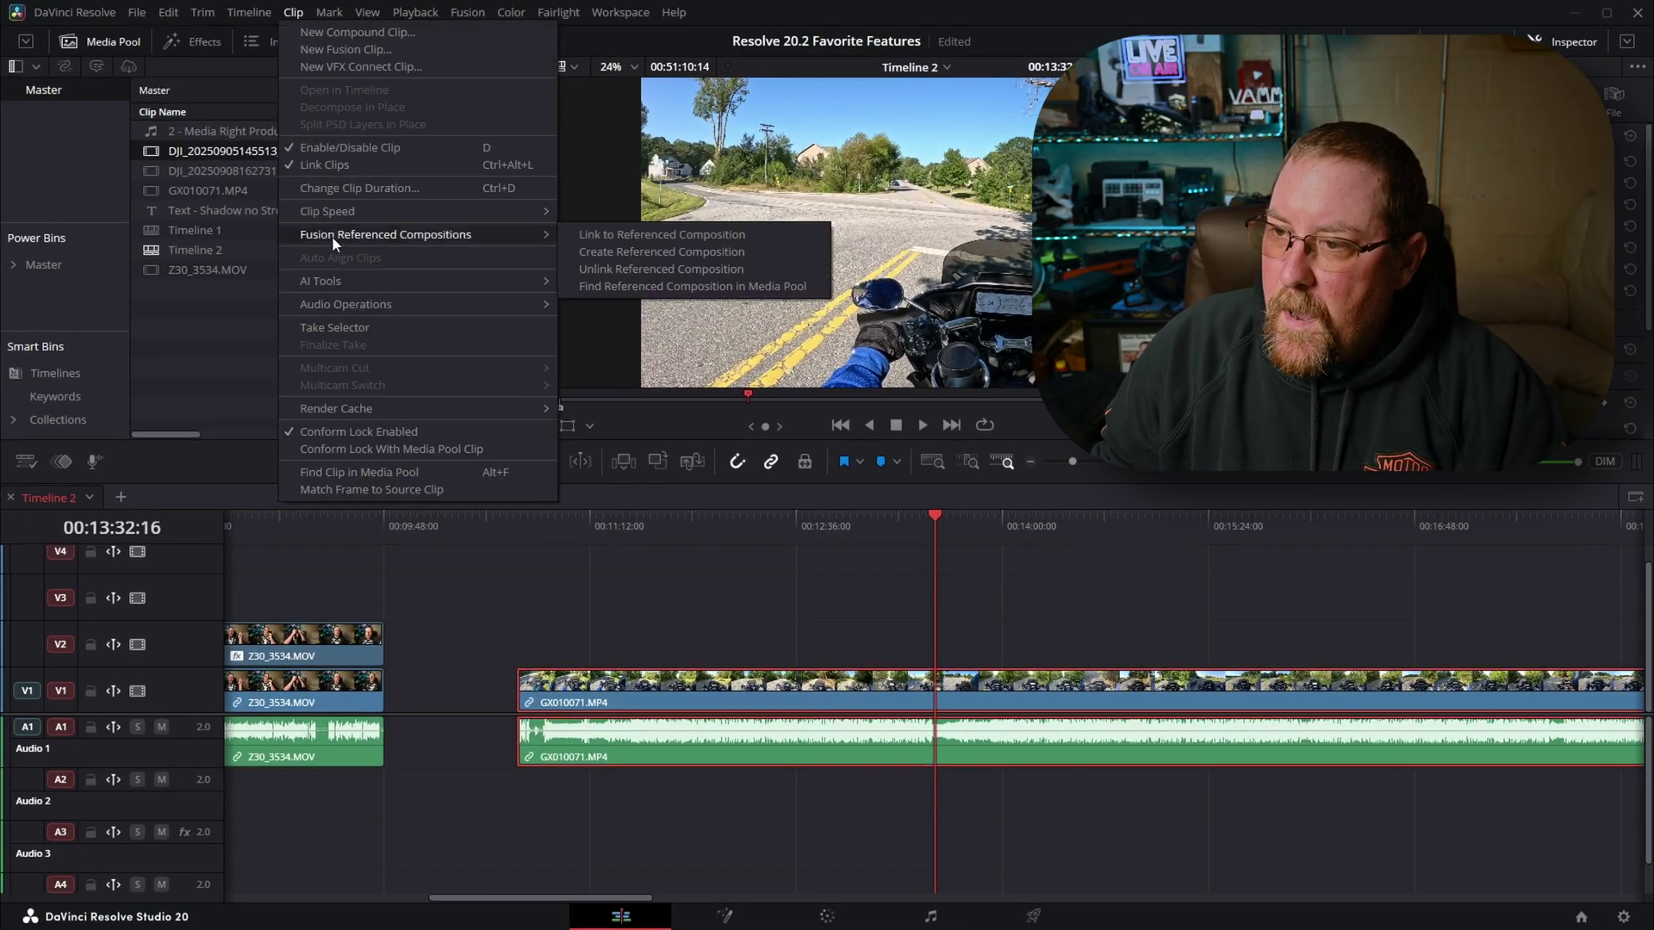
{"action": "mouse_move", "coordinate": [332, 298]}
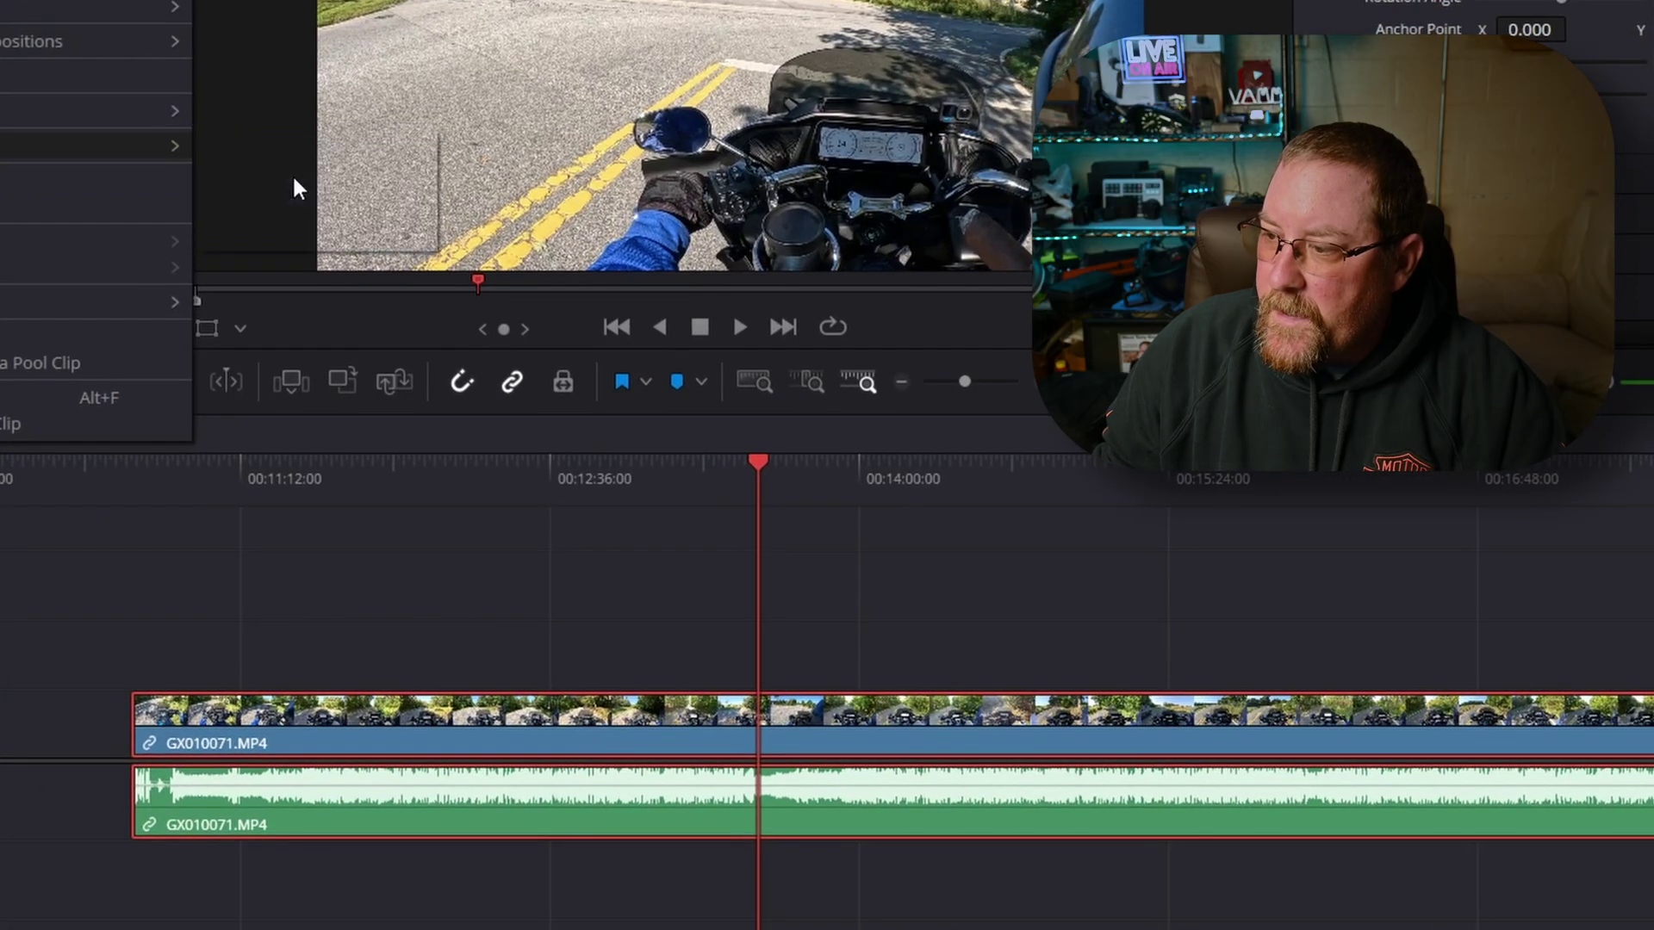
{"action": "left_click", "coordinate": [297, 188]}
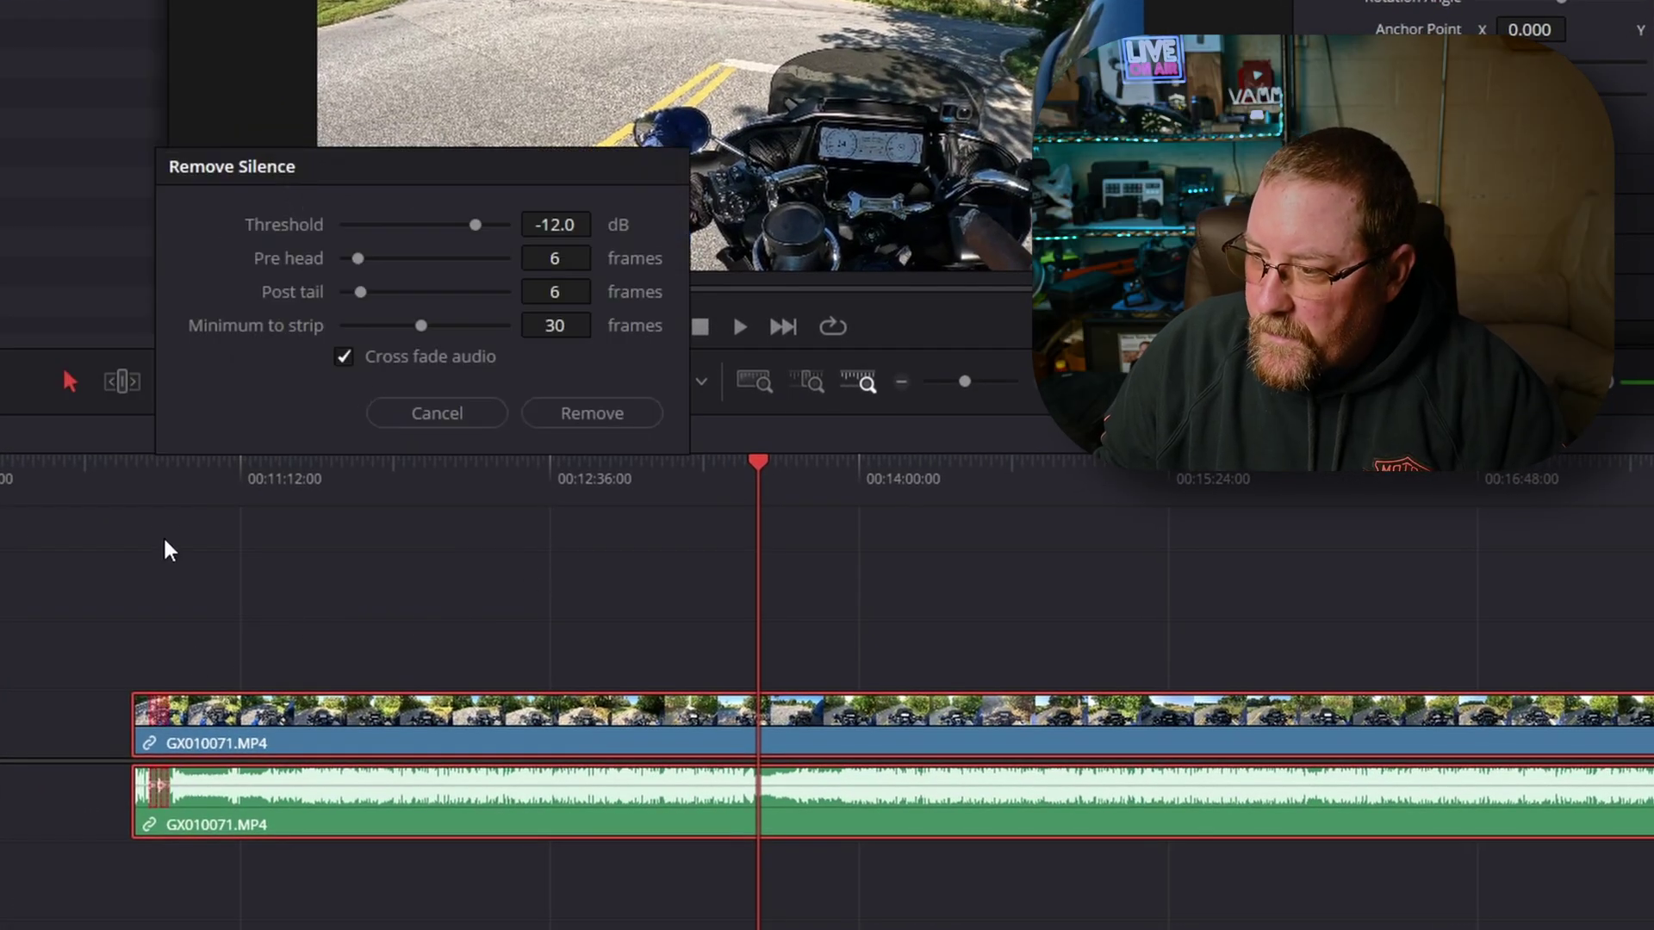
Step: Zoom the timeline in around 00:10:53 to inspect the stretches flagged at -2.0 dB
{"action": "left_click", "coordinate": [177, 482]}
{"action": "key", "text": "ctrl+equal"}
{"action": "key", "text": "ctrl+equal"}
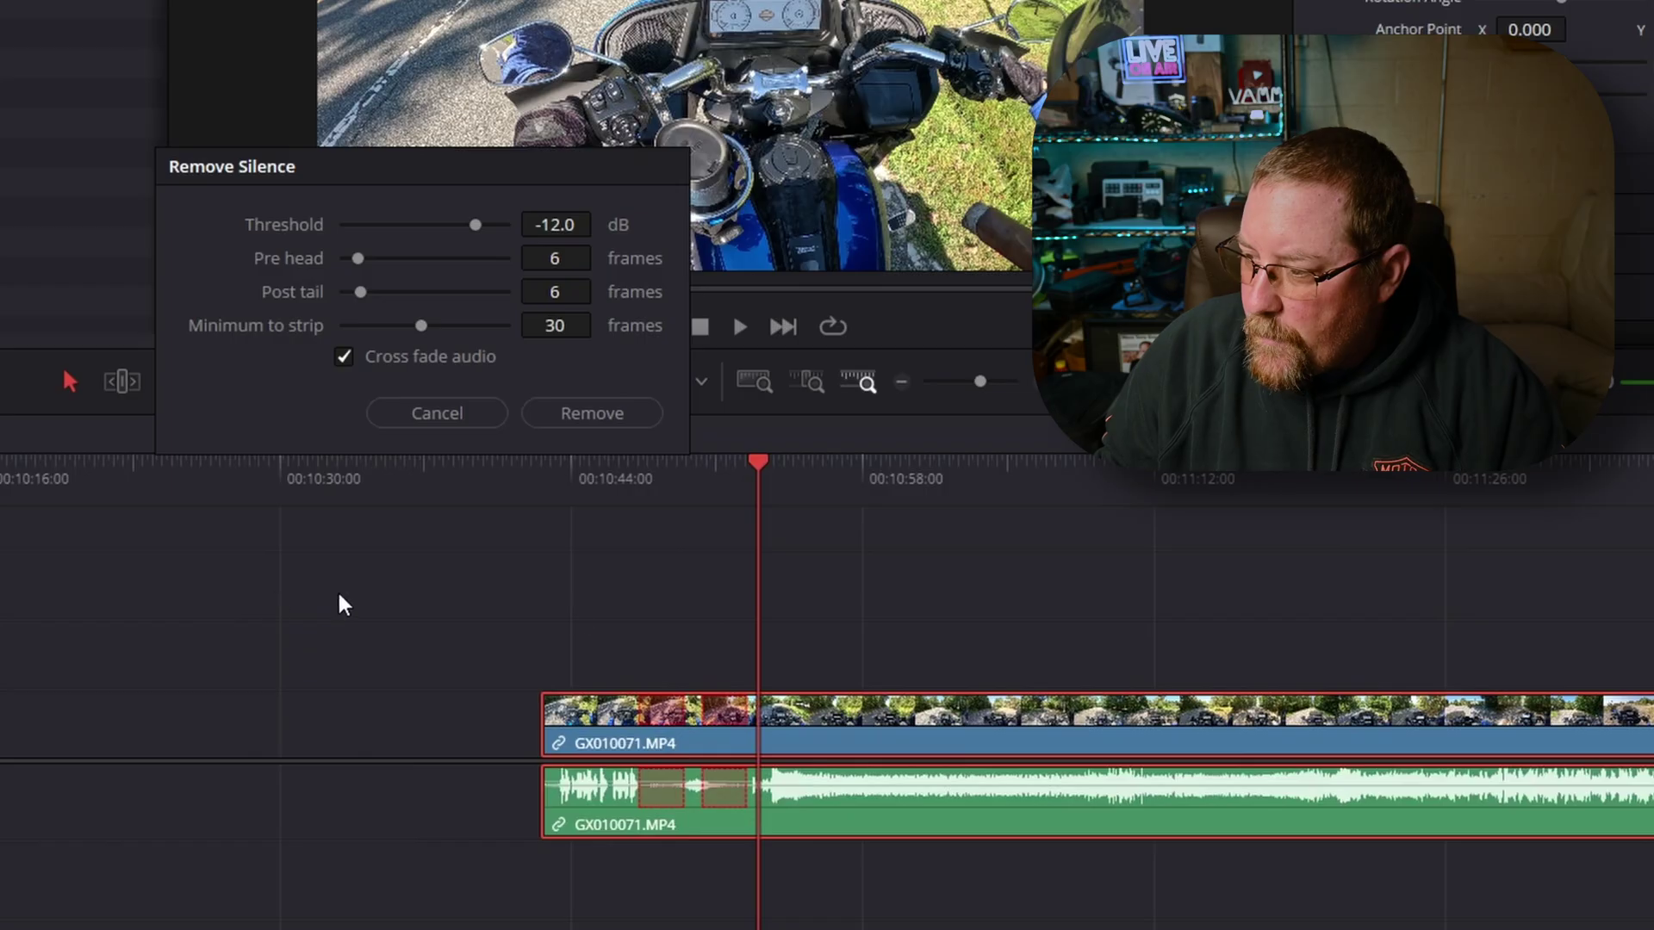
{"action": "scroll", "coordinate": [784, 742], "scroll_direction": "down", "scroll_amount": 5}
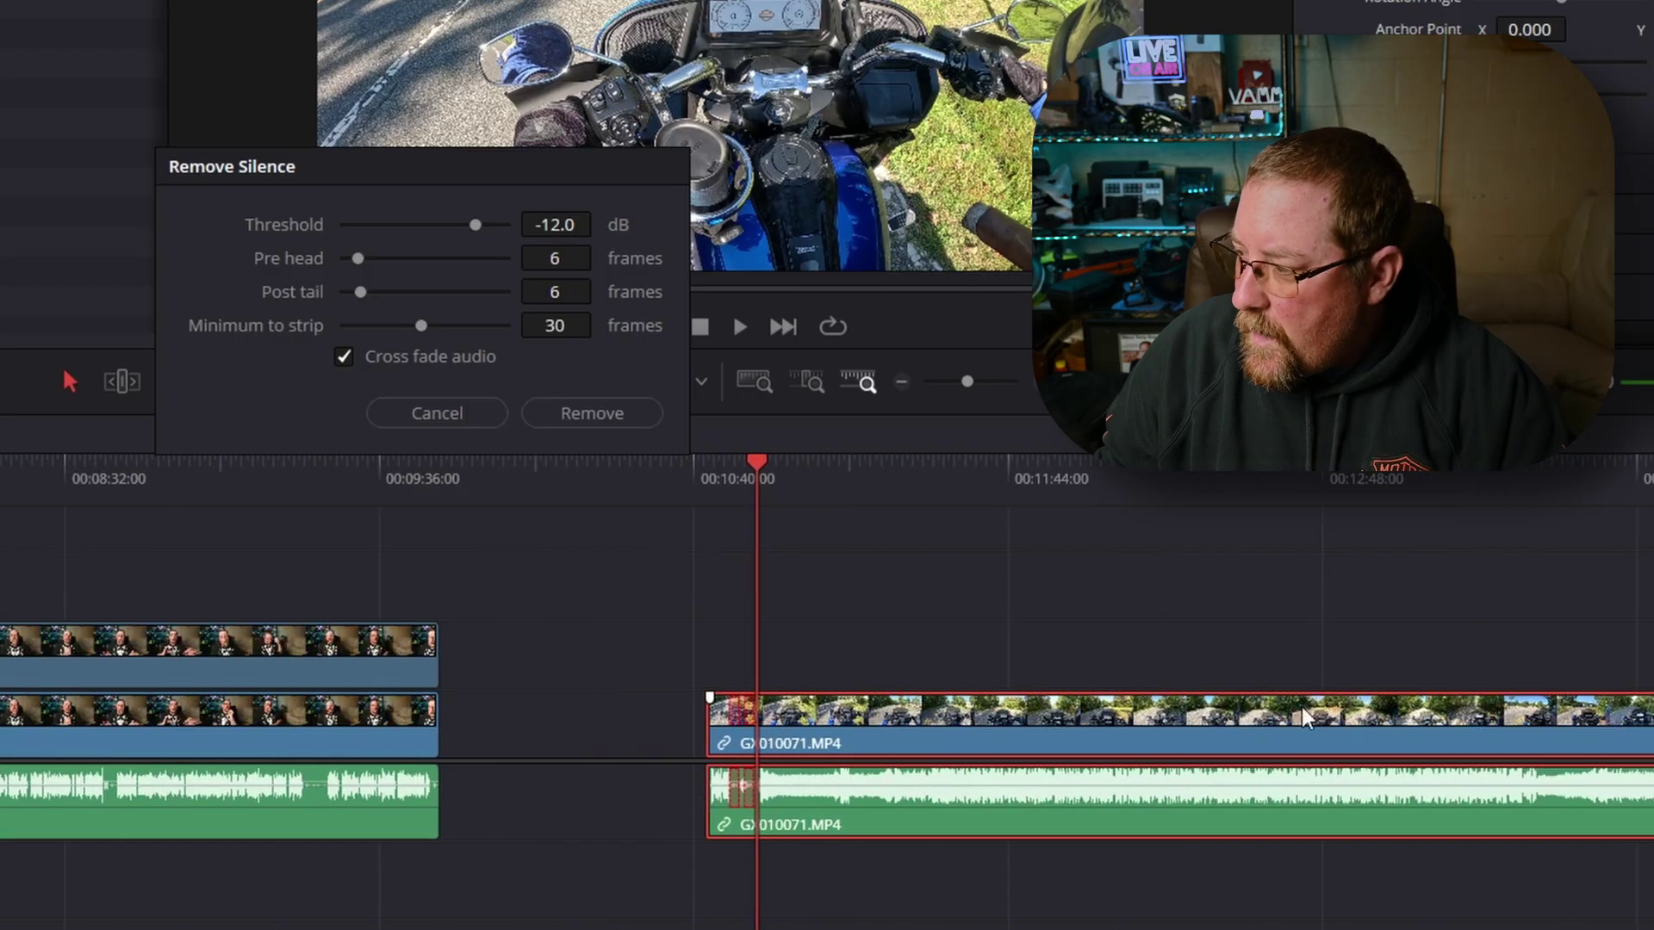
{"action": "scroll", "coordinate": [164, 592], "scroll_direction": "right", "scroll_amount": 5}
{"action": "scroll", "coordinate": [164, 592], "scroll_direction": "right", "scroll_amount": 15}
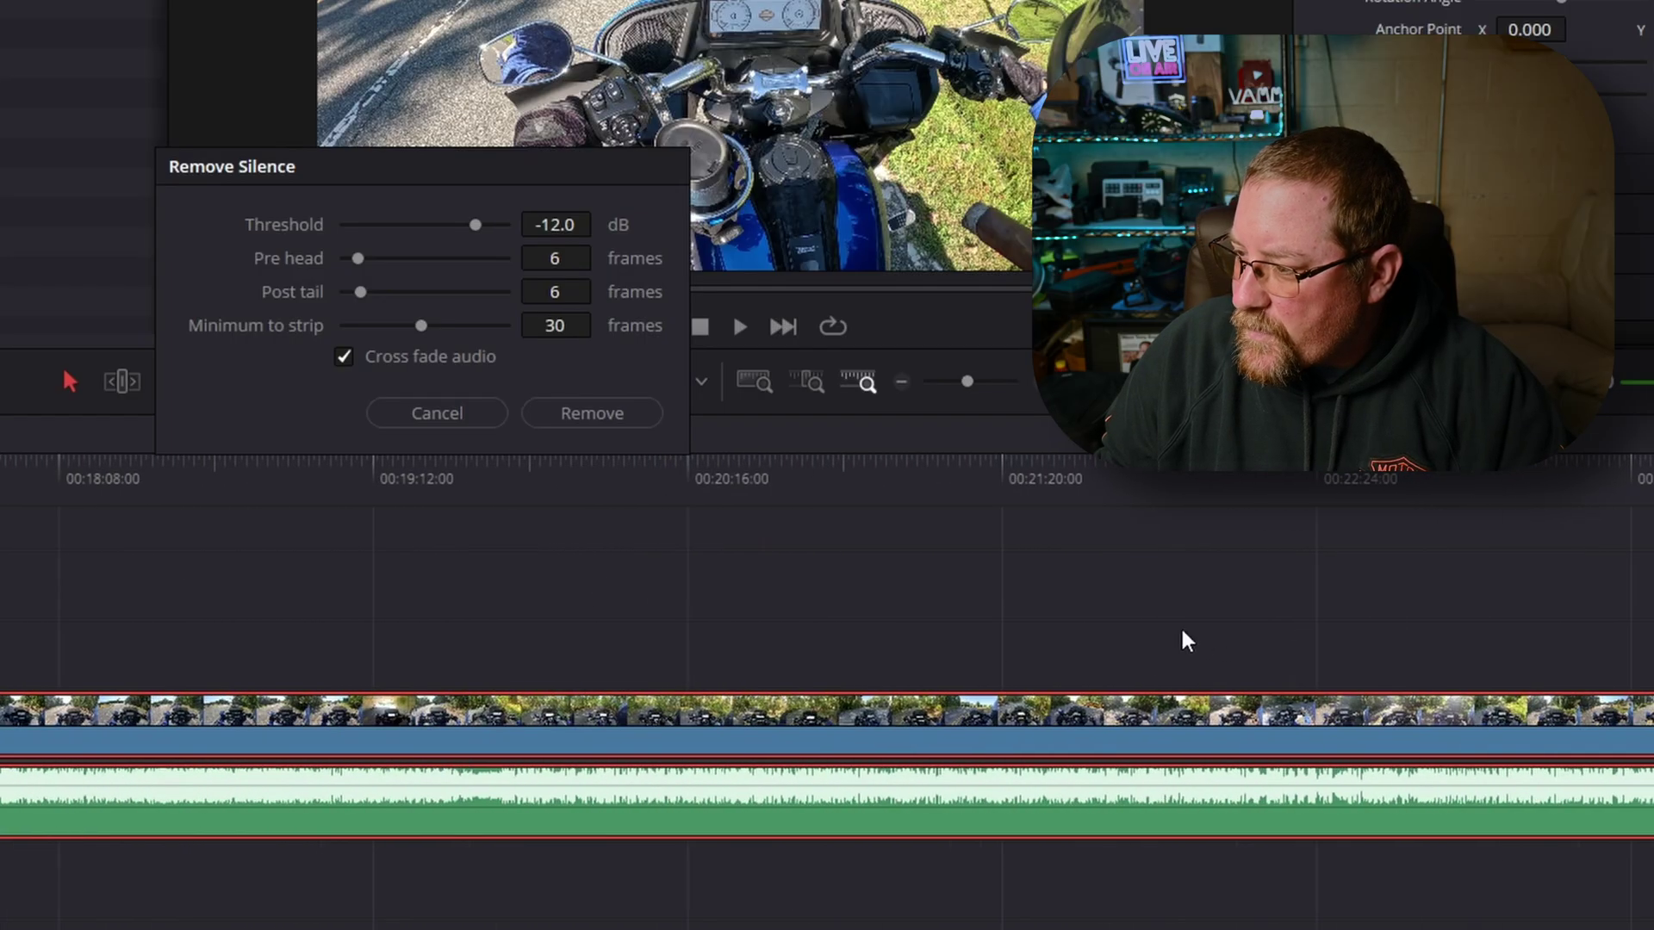
{"action": "scroll", "coordinate": [938, 624], "scroll_direction": "left", "scroll_amount": 8}
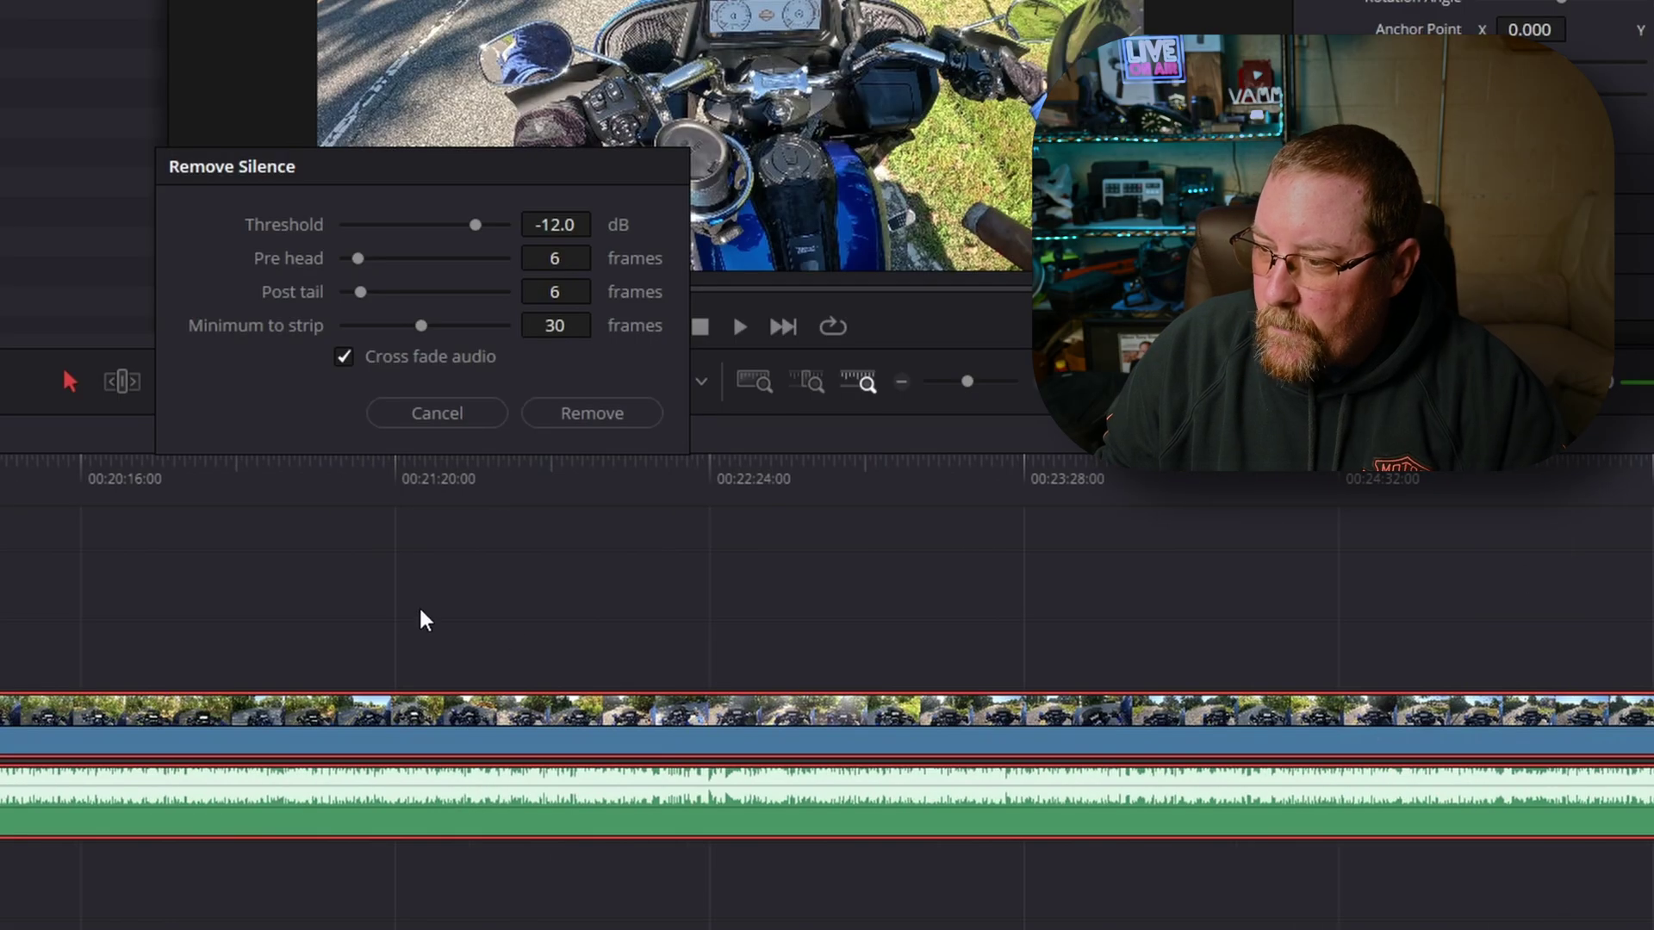
{"action": "scroll", "coordinate": [424, 612], "scroll_direction": "left", "scroll_amount": 12}
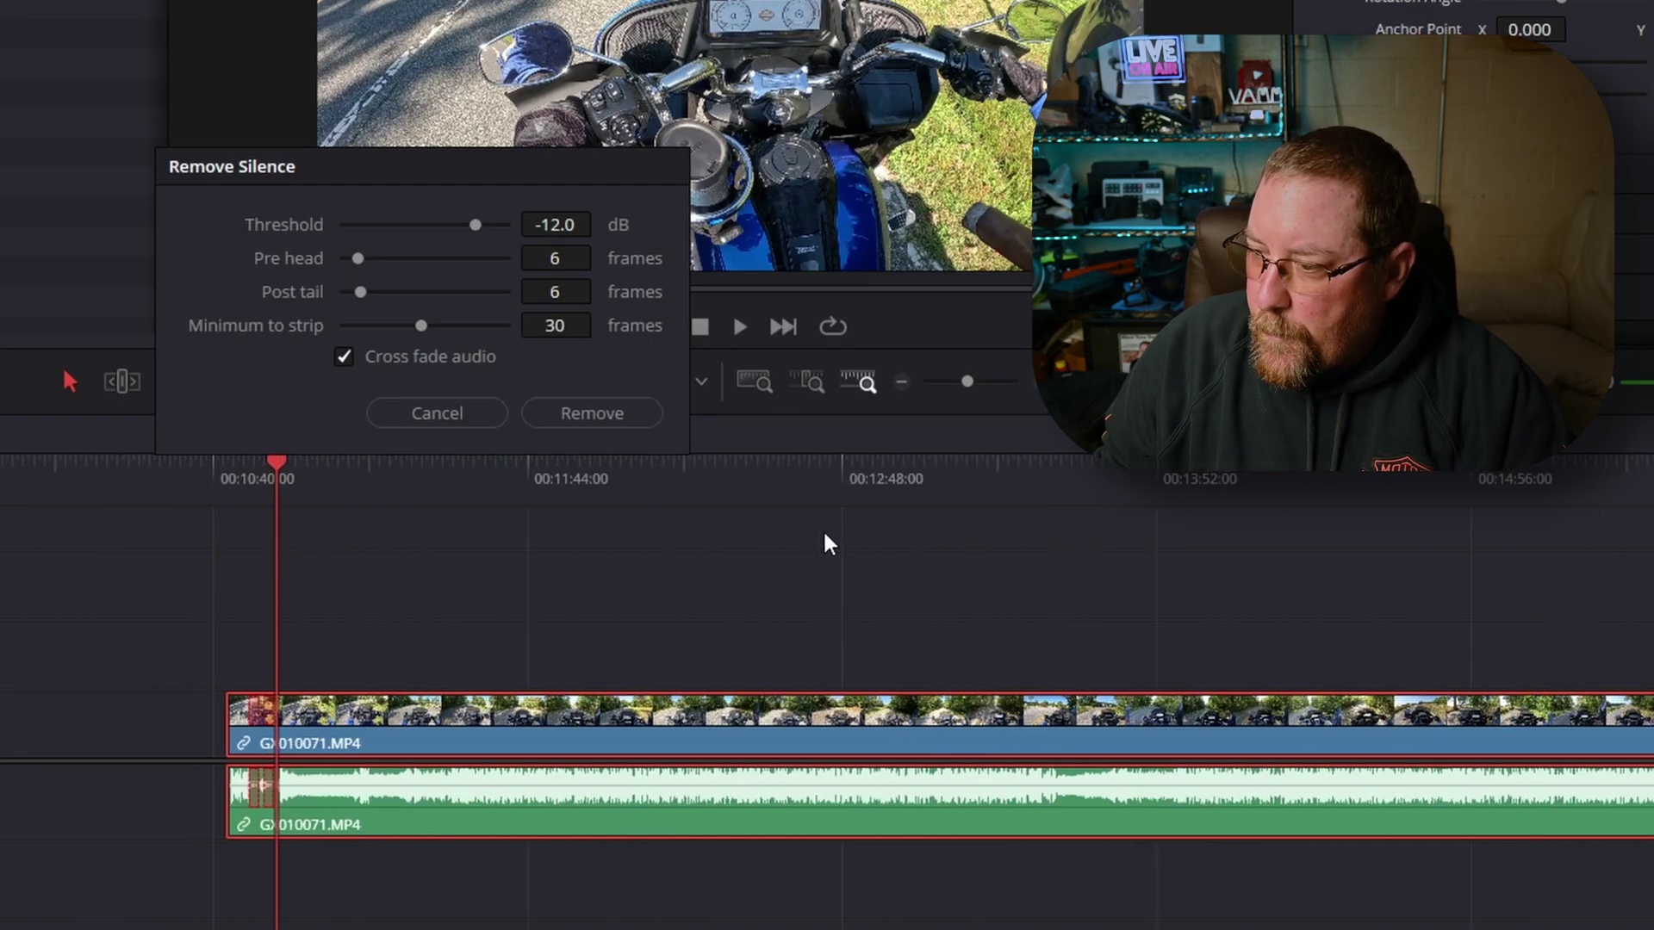
{"action": "scroll", "coordinate": [892, 612], "scroll_direction": "right", "scroll_amount": 3}
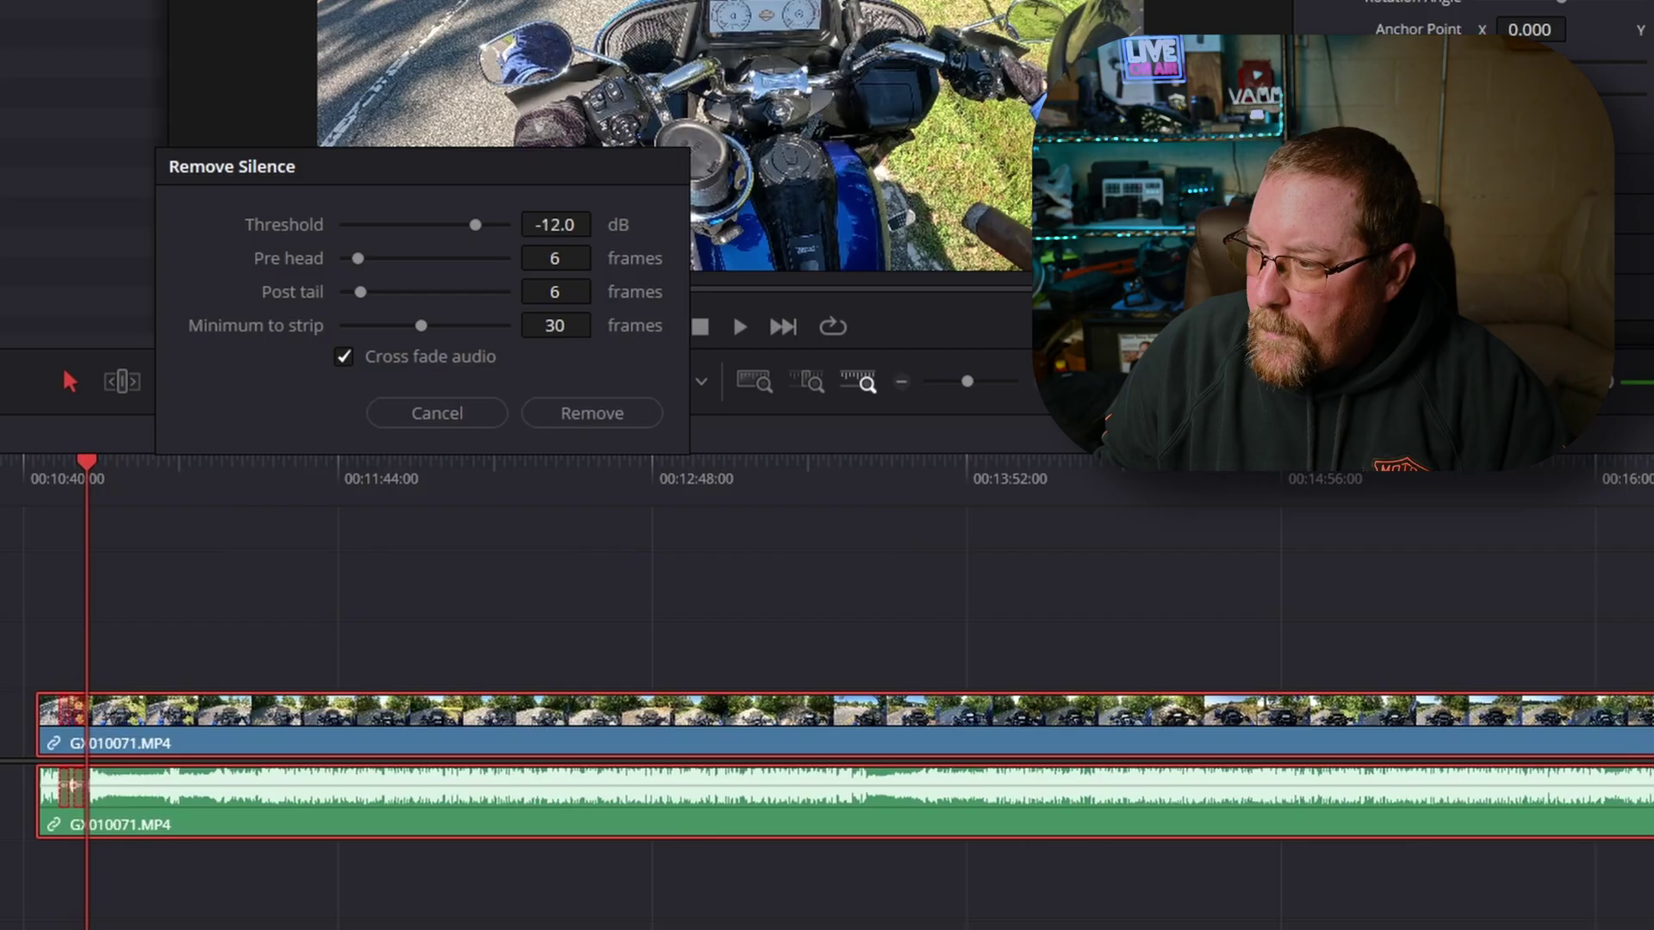
{"action": "scroll", "coordinate": [598, 223], "scroll_direction": "up", "scroll_amount": 7}
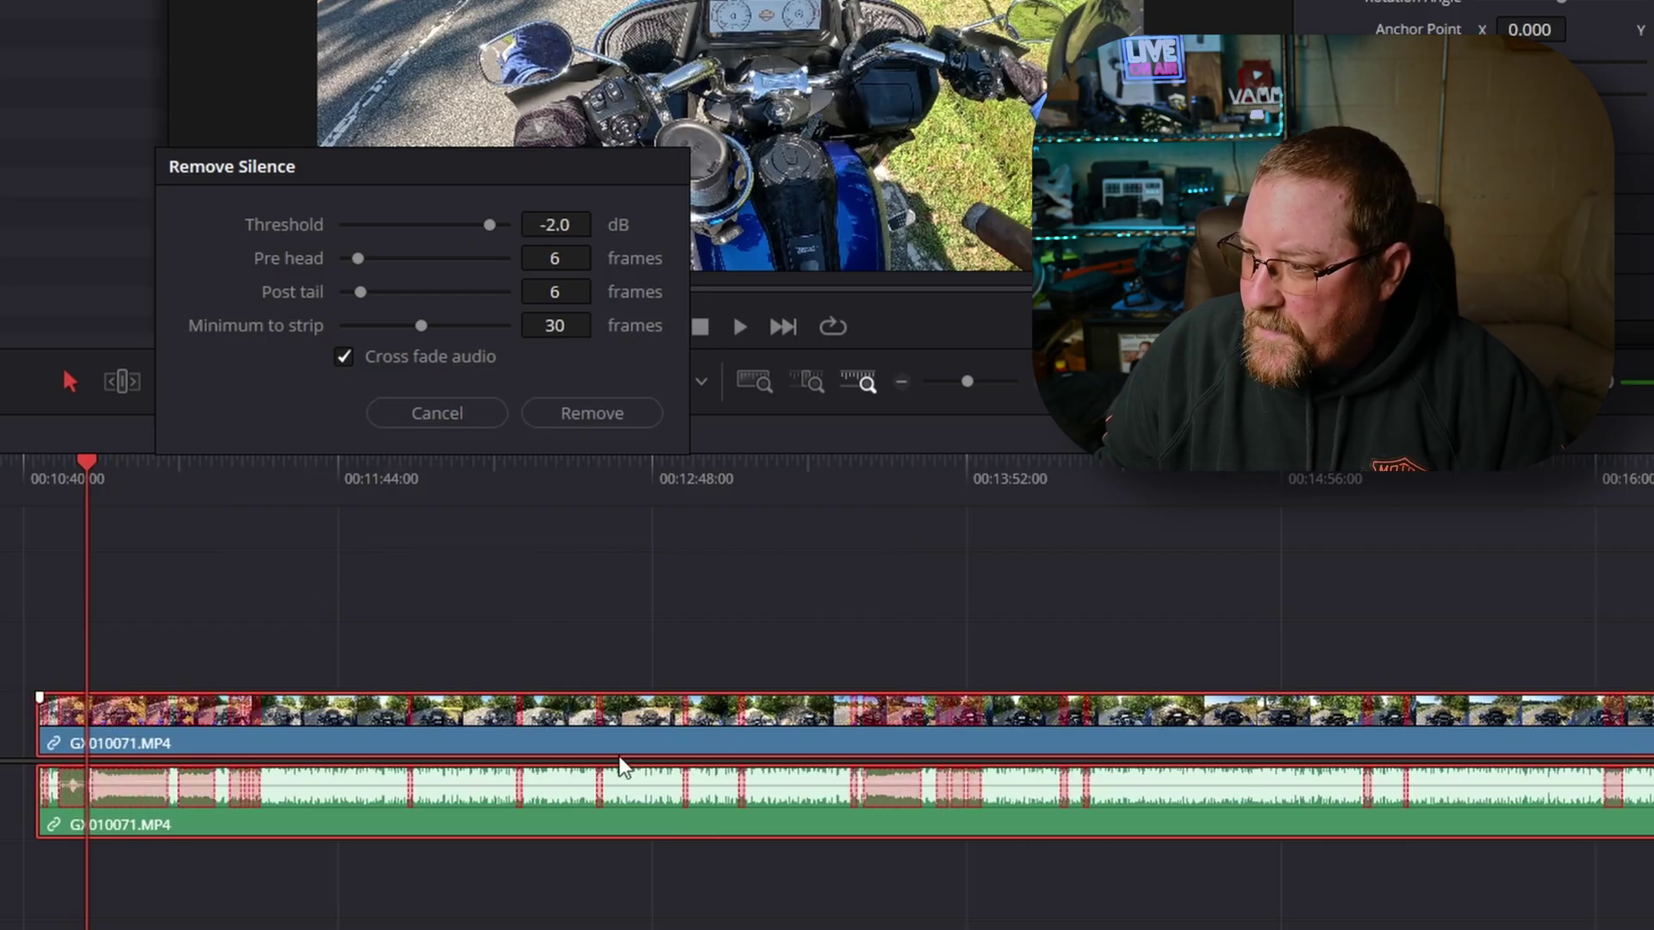
Step: Review GX010071's flagged silent stretches starting around 00:11:56
{"action": "left_click", "coordinate": [404, 501]}
{"action": "scroll", "coordinate": [528, 617], "scroll_direction": "up", "scroll_amount": 3}
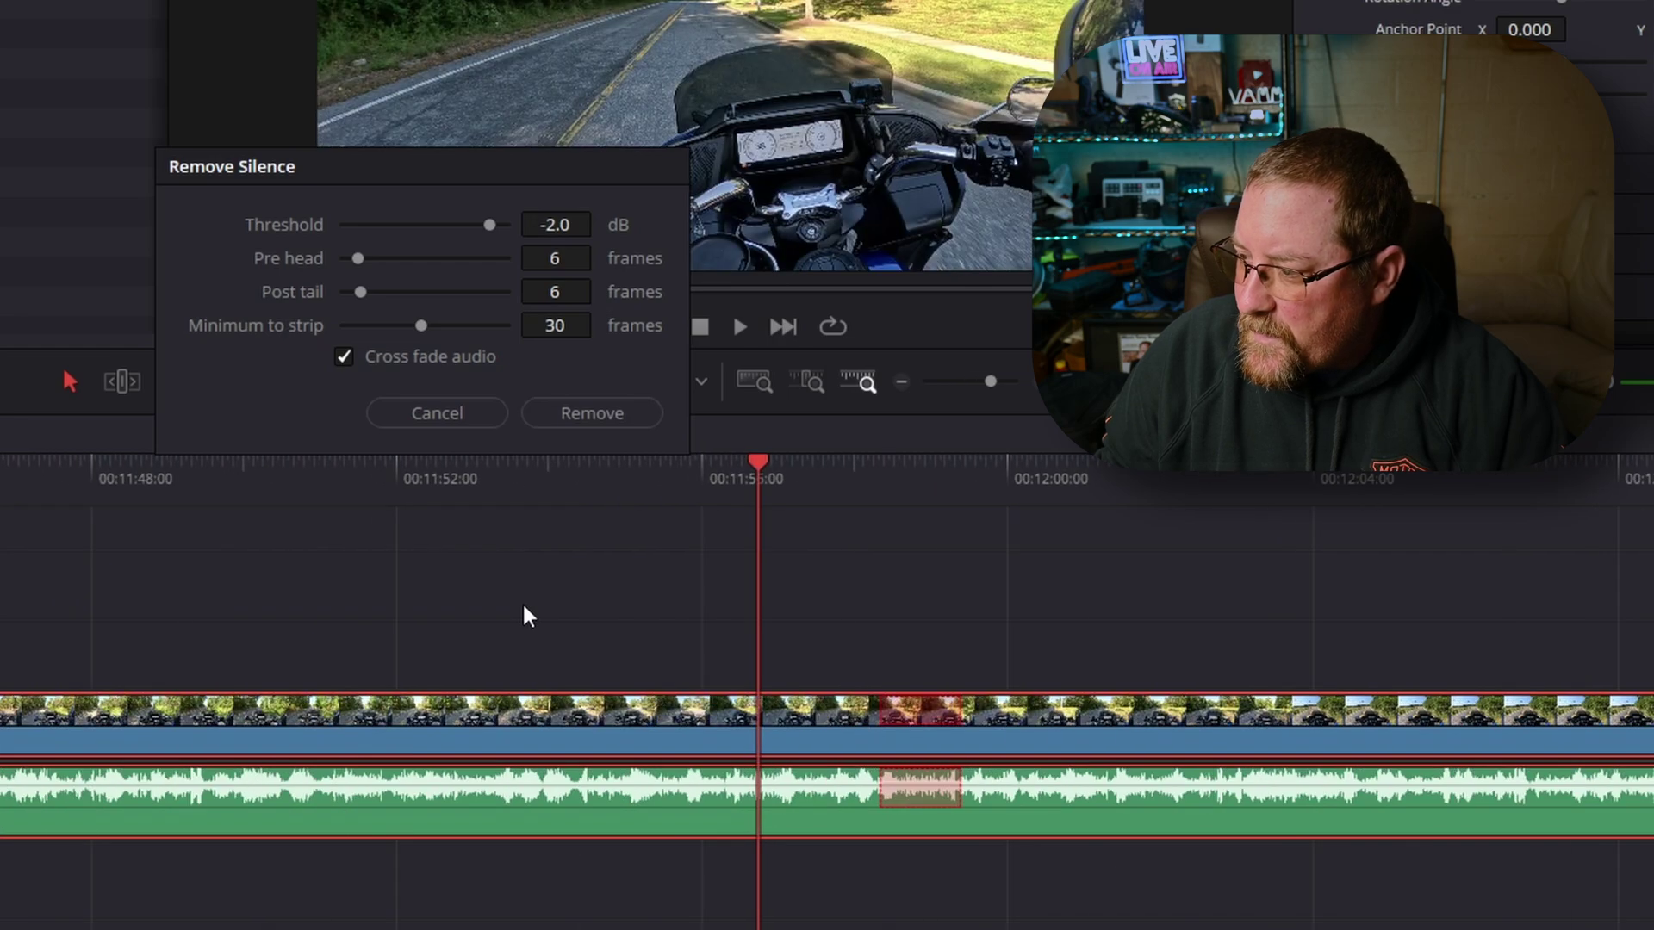
{"action": "scroll", "coordinate": [273, 533], "scroll_direction": "right", "scroll_amount": 10}
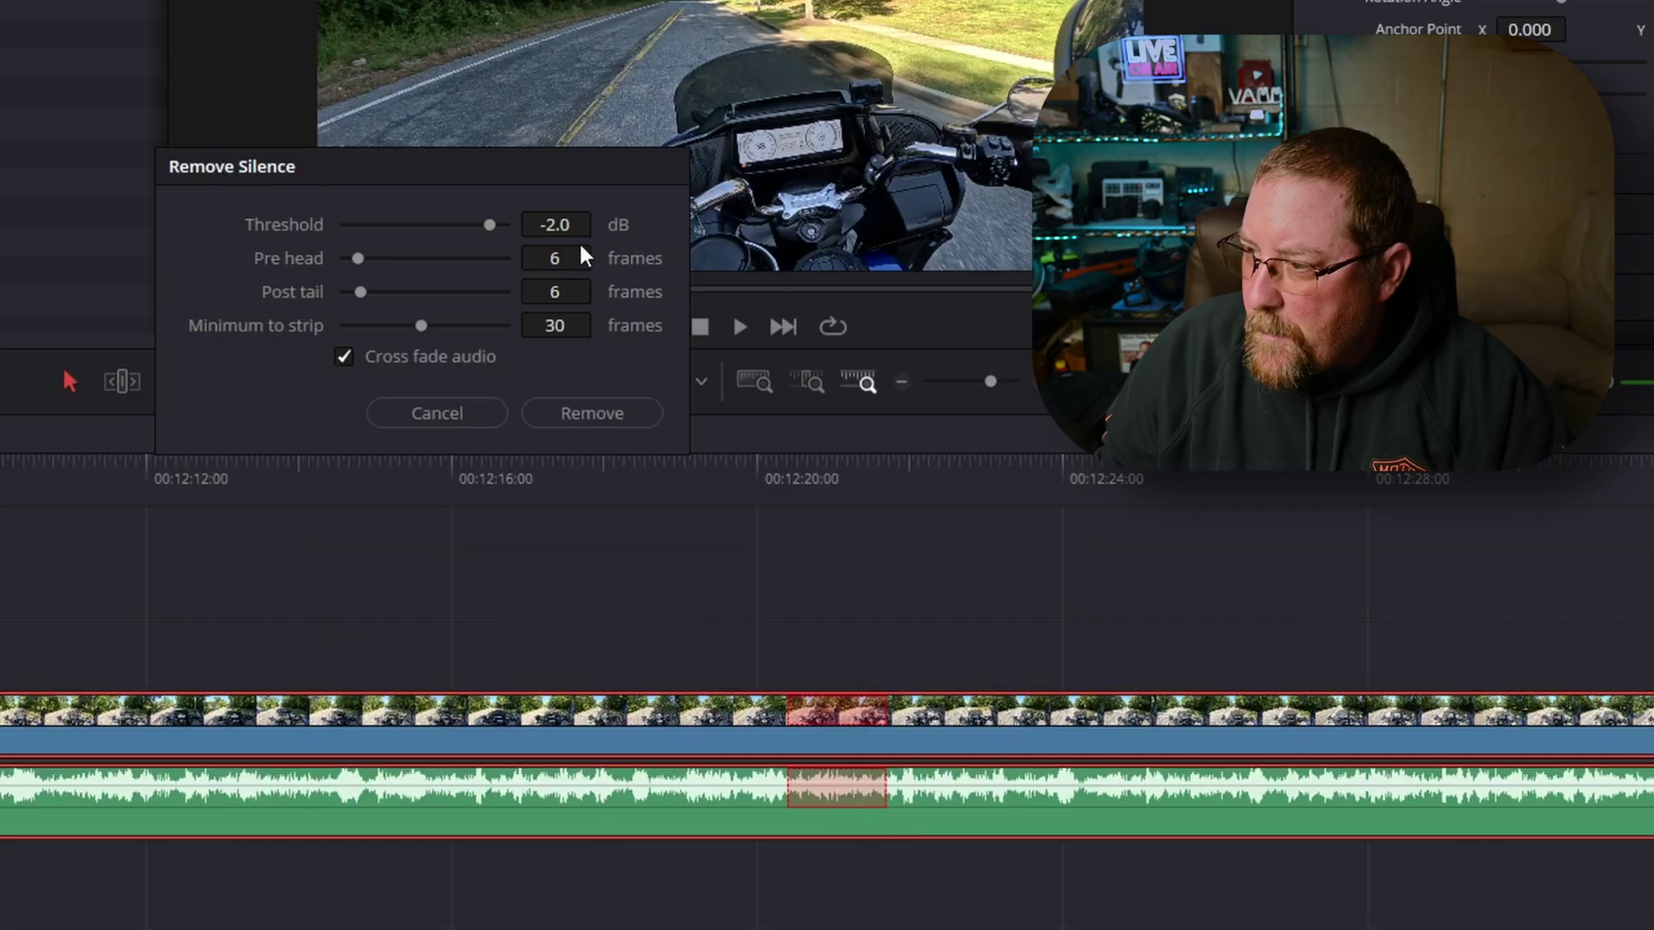
{"action": "scroll", "coordinate": [599, 225], "scroll_direction": "down", "scroll_amount": 5}
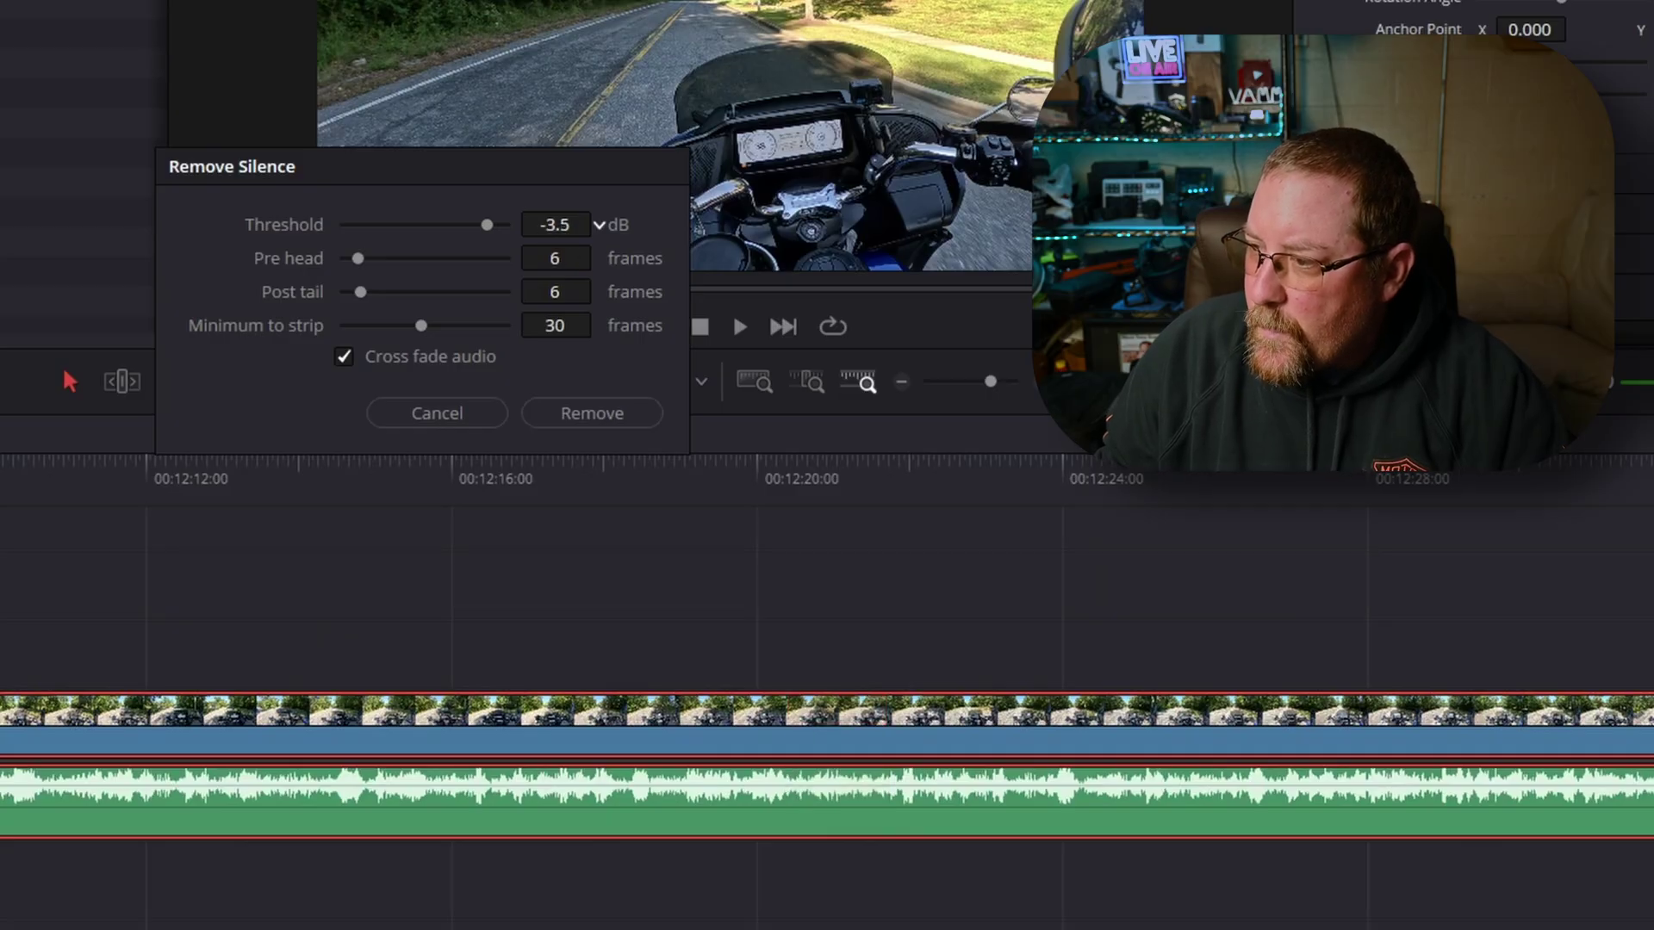
{"action": "scroll", "coordinate": [809, 634], "scroll_direction": "down", "scroll_amount": 3}
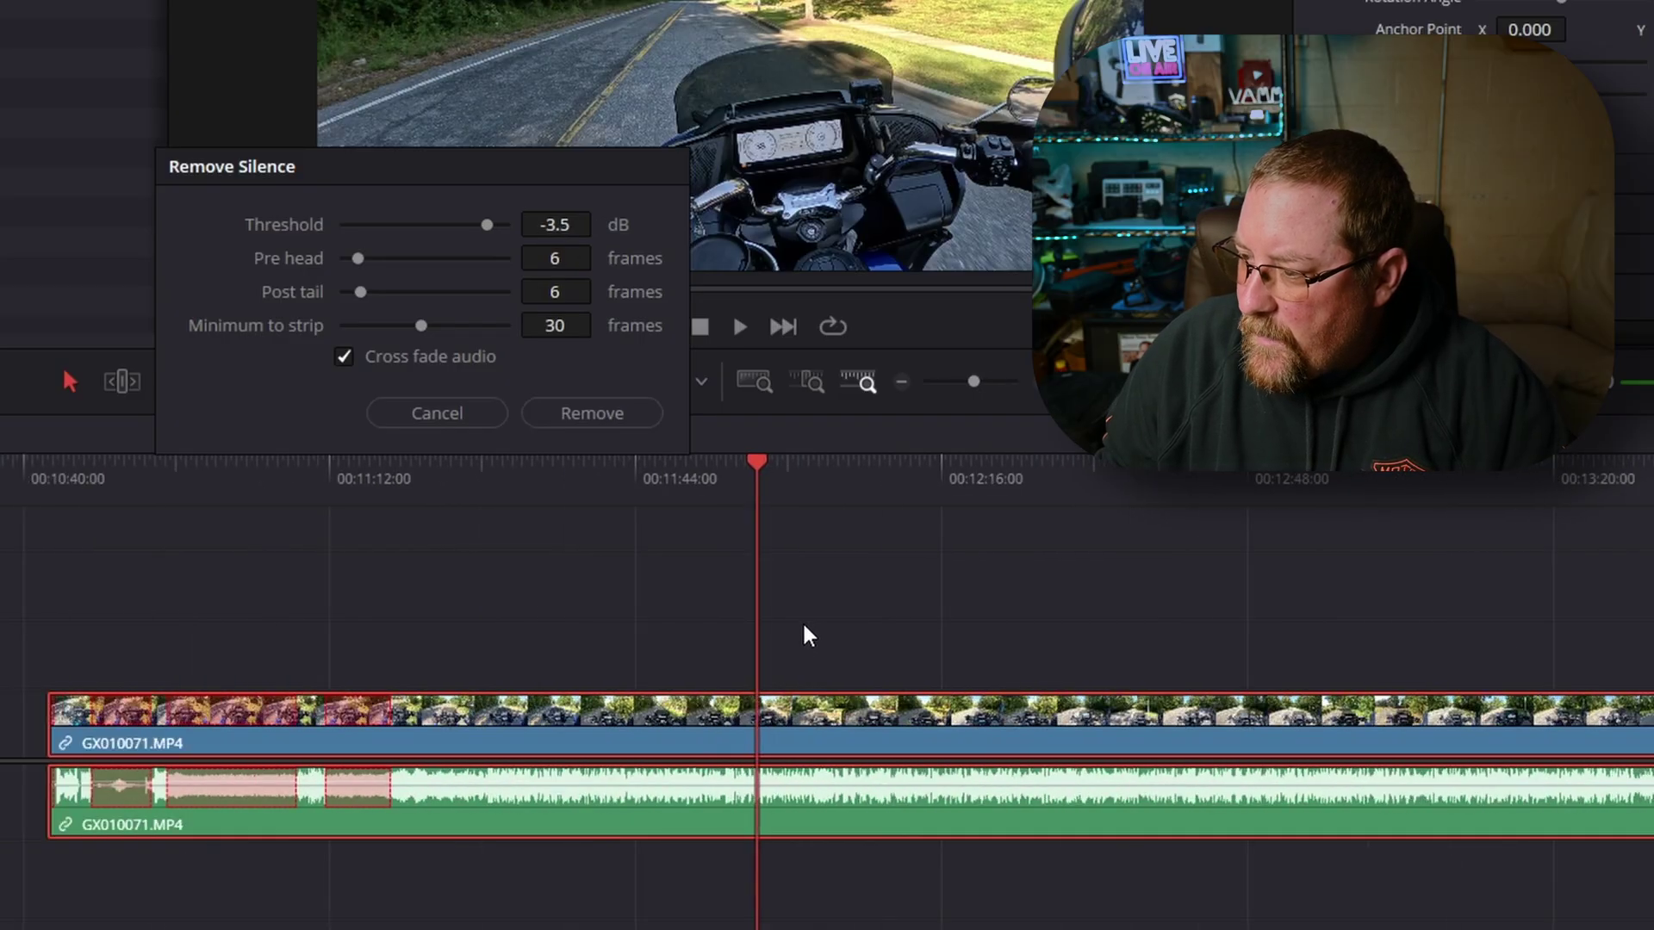
{"action": "scroll", "coordinate": [1052, 572], "scroll_direction": "right", "scroll_amount": 10}
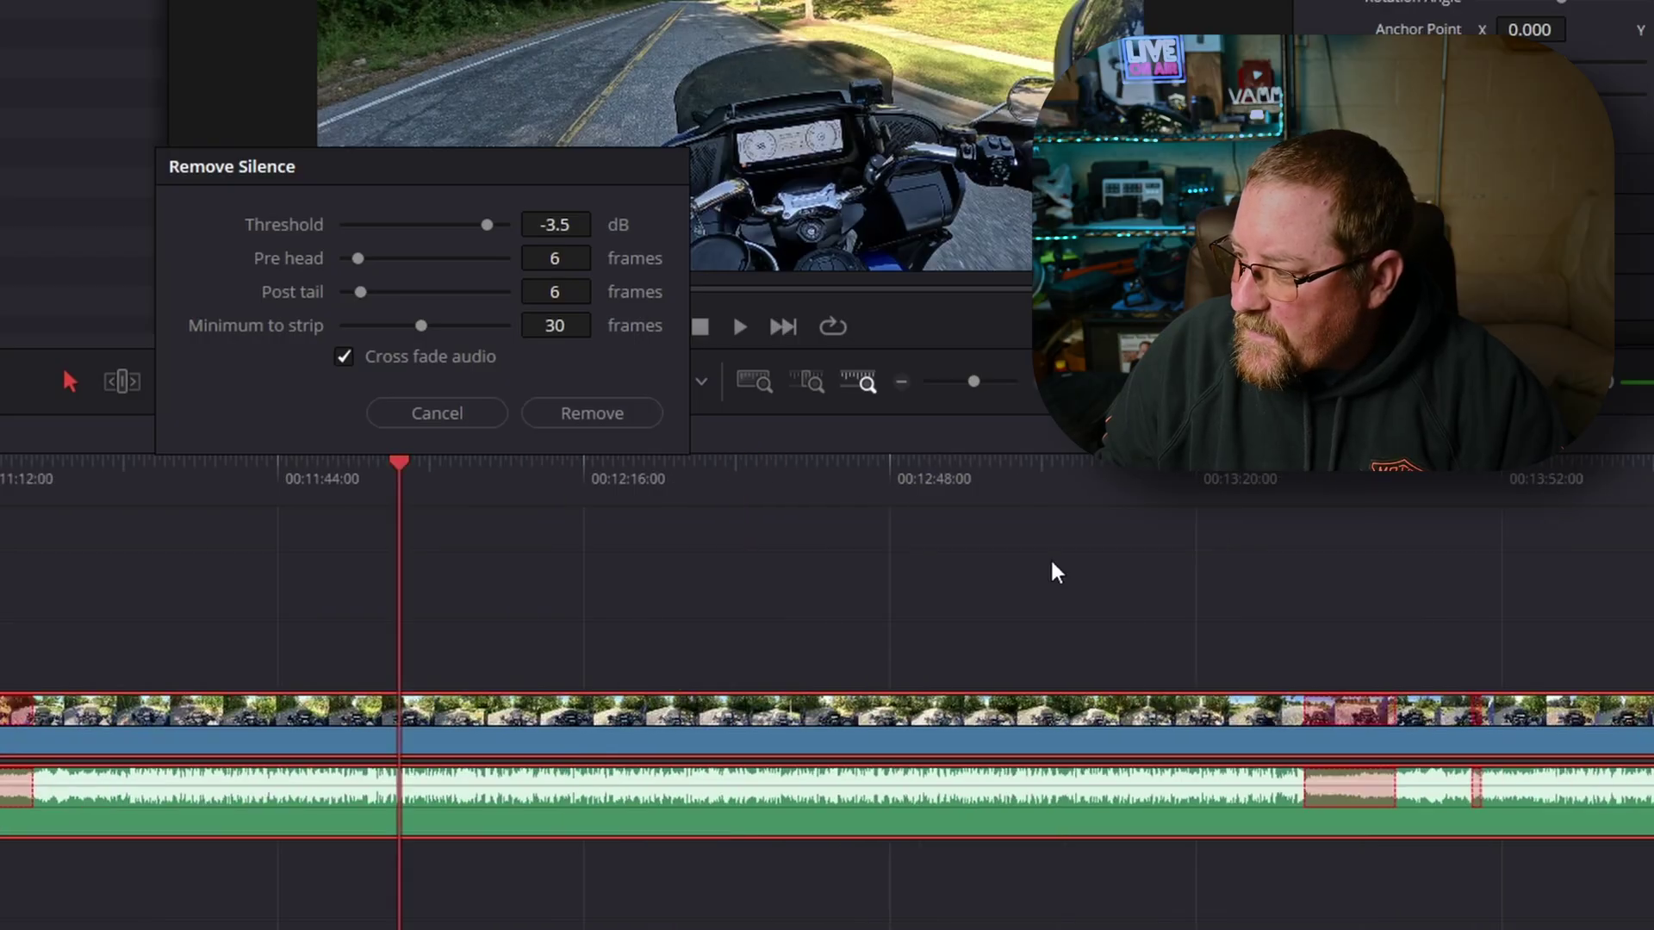
{"action": "scroll", "coordinate": [1109, 661], "scroll_direction": "right", "scroll_amount": 20}
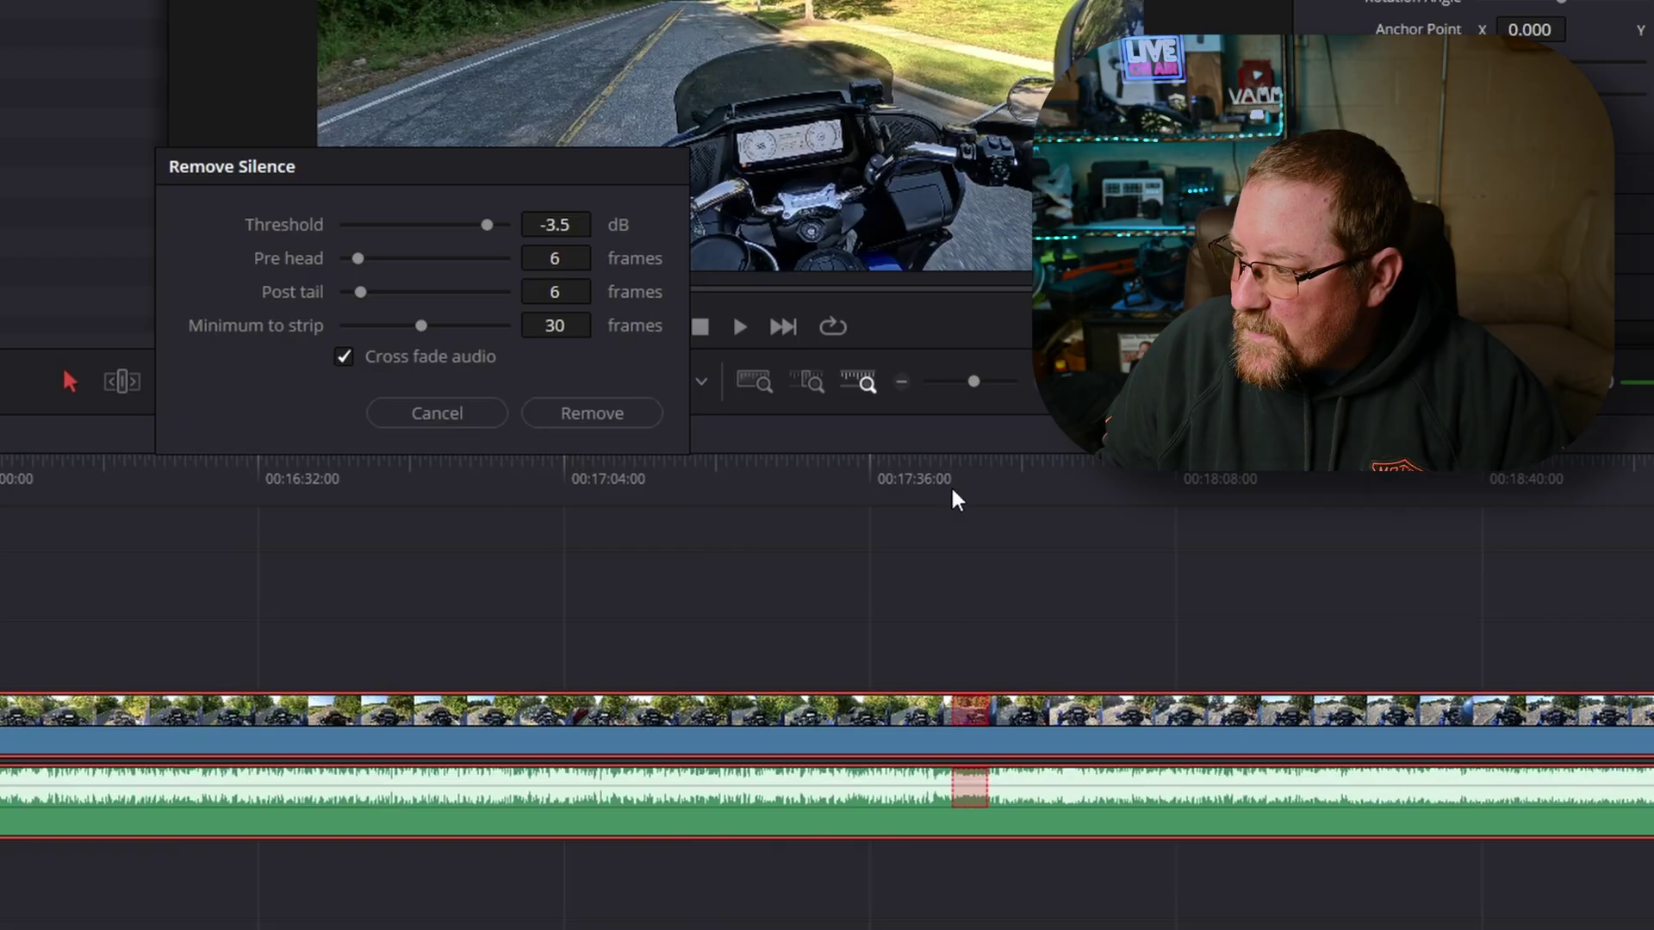
Step: Check the flagged silence near 00:17:44, then remove the silences at -3.5 dB, 30-frame minimum
{"action": "left_click", "coordinate": [956, 499]}
{"action": "scroll", "coordinate": [997, 694], "scroll_direction": "up", "scroll_amount": 3}
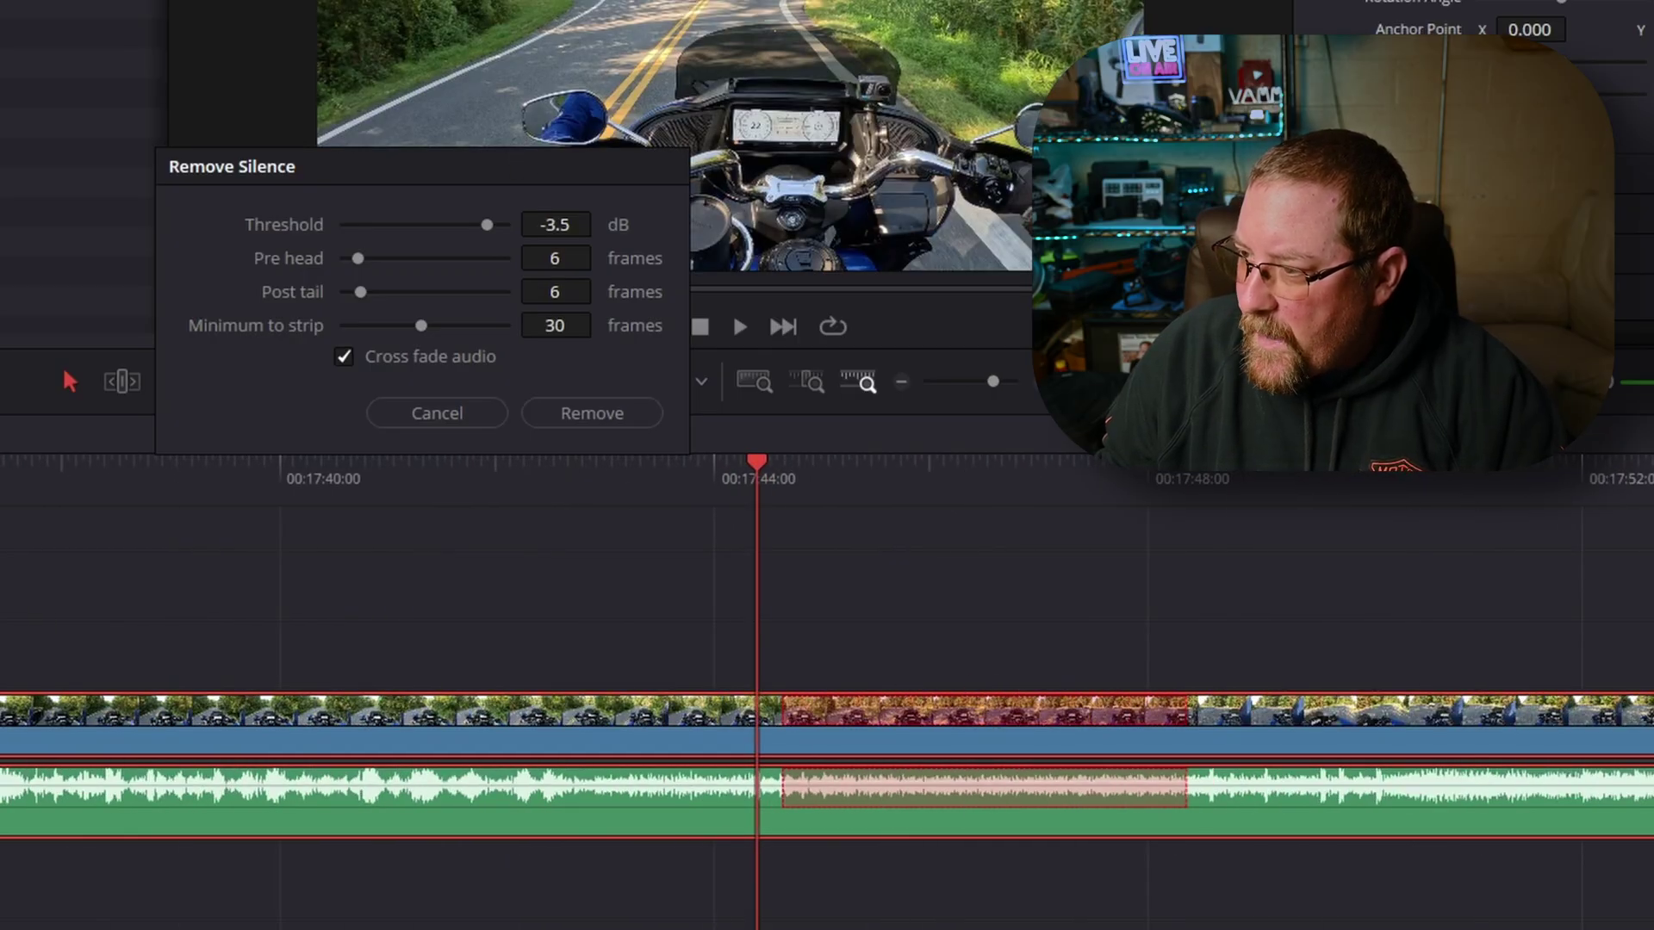
{"action": "scroll", "coordinate": [599, 223], "scroll_direction": "up", "scroll_amount": 1}
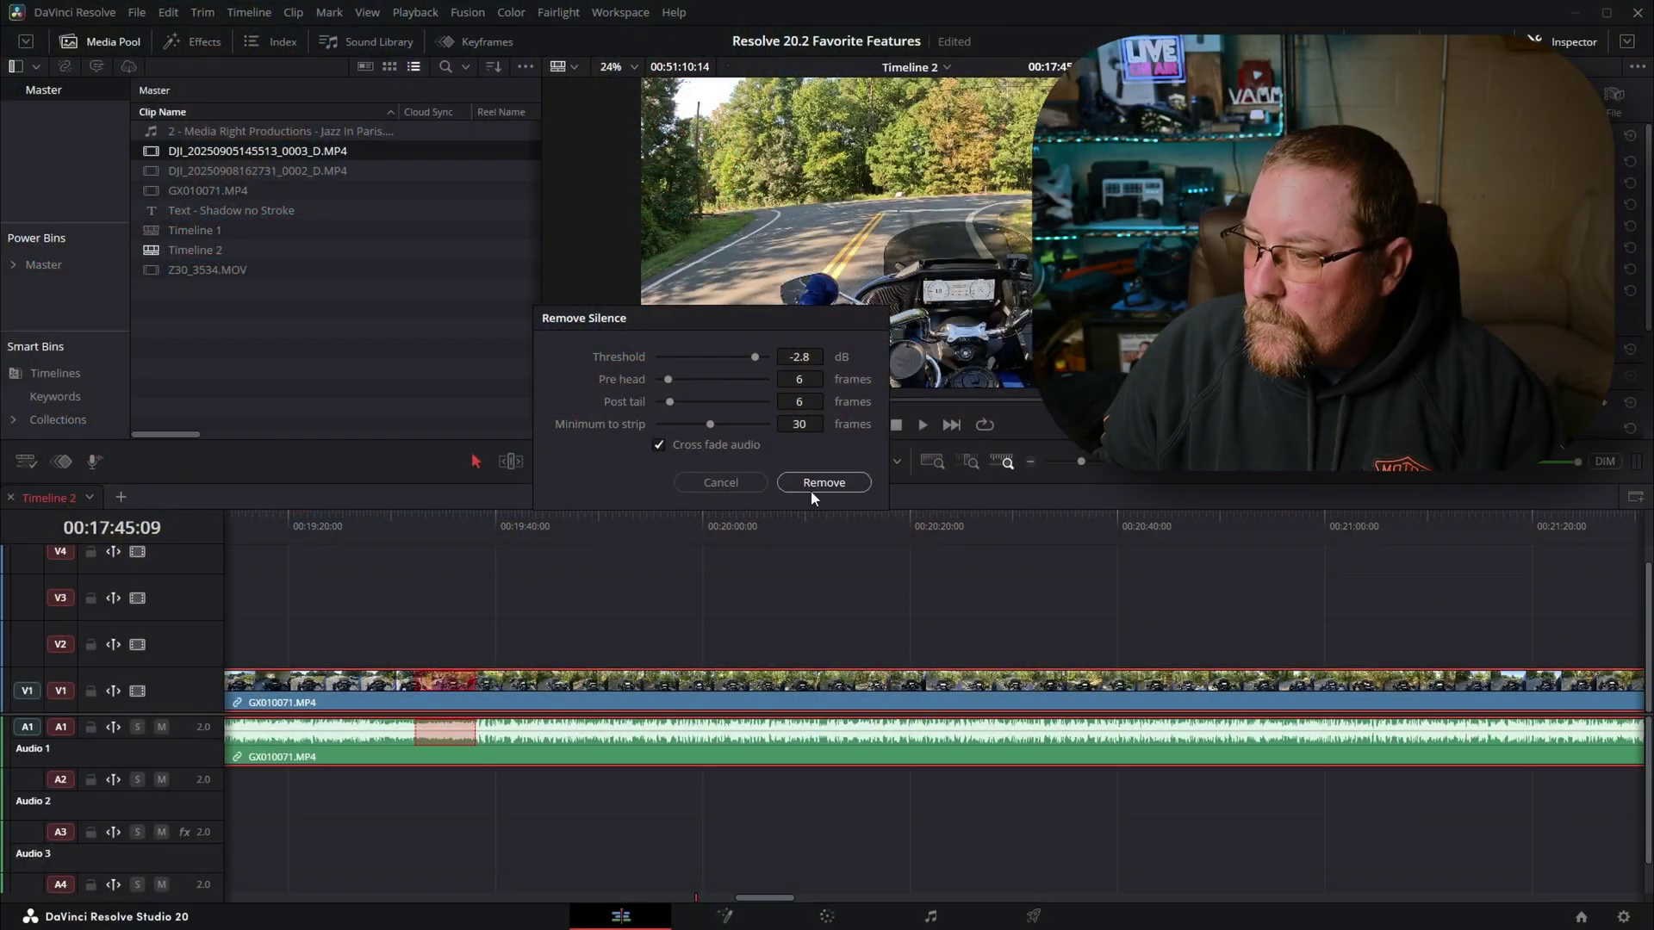
{"action": "left_click", "coordinate": [813, 485]}
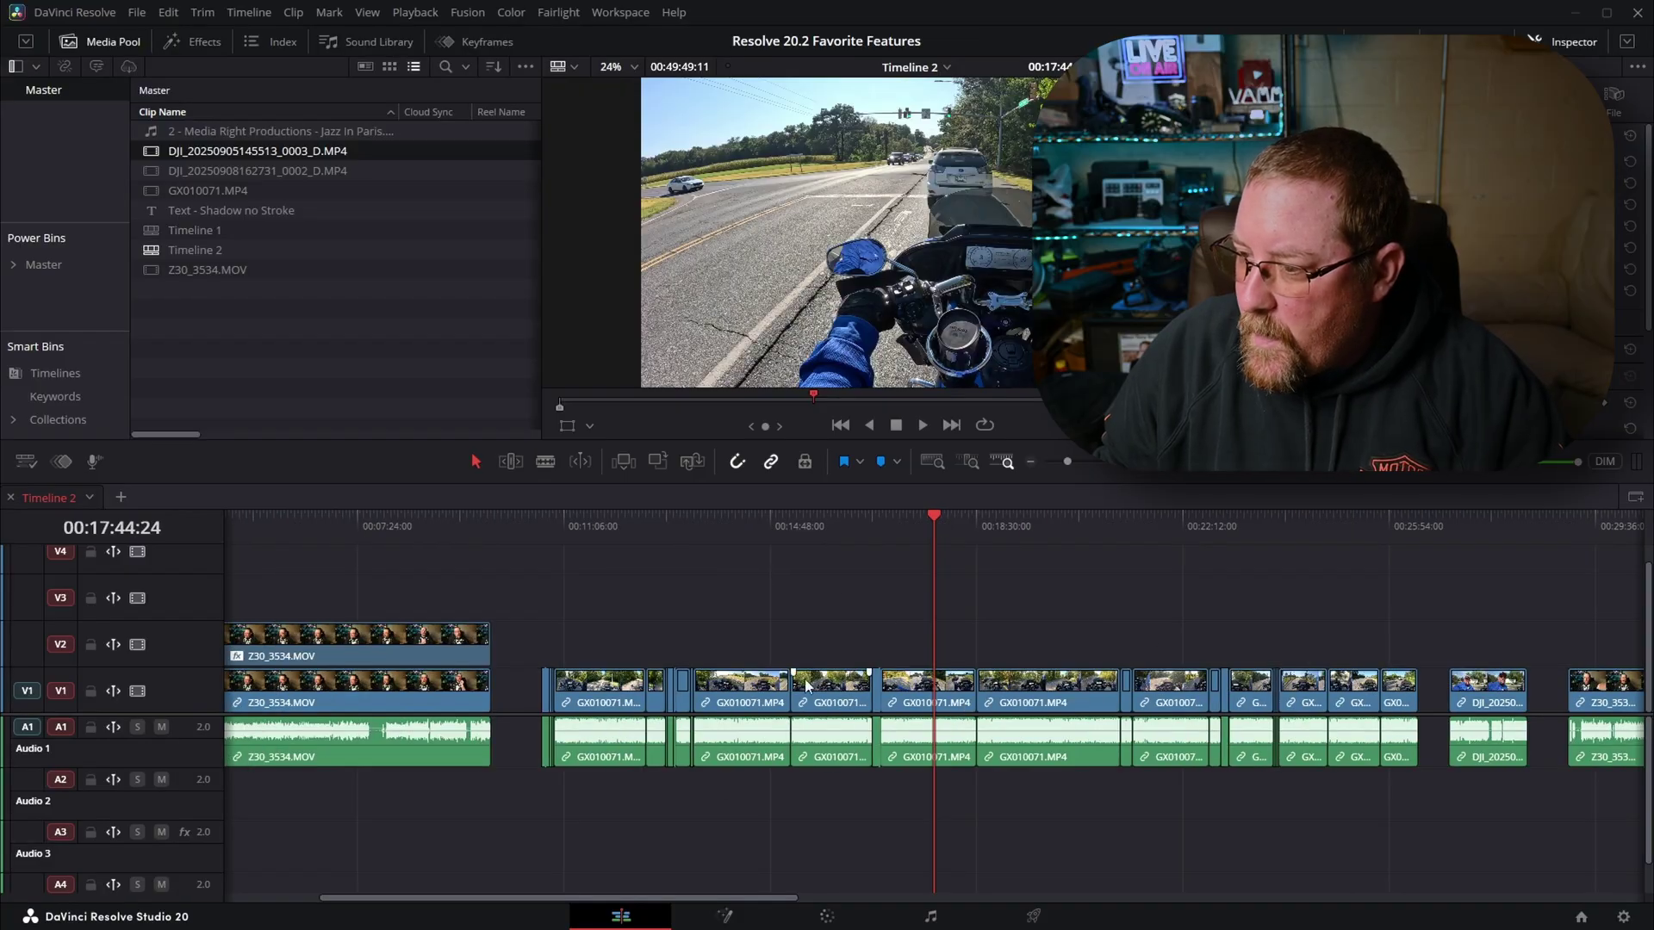
Step: Review the cuts from 00:10:42 to 00:26:25, undo Remove Silence, and select the restored GX010071 clip
{"action": "left_click", "coordinate": [541, 526]}
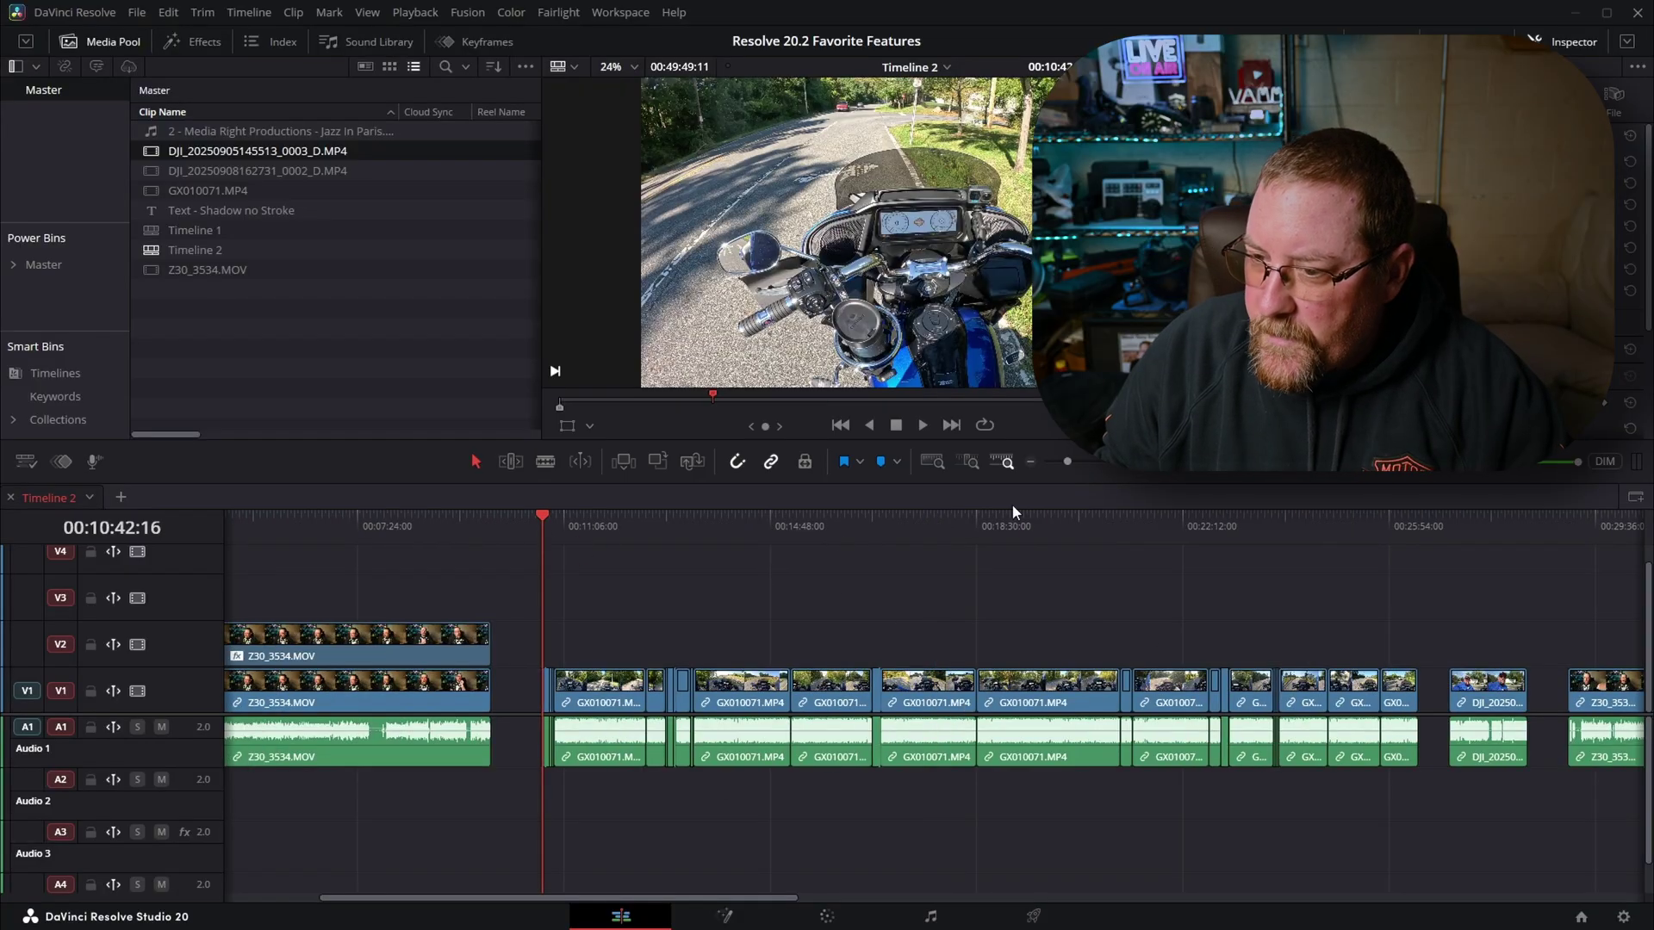
{"action": "left_click", "coordinate": [1411, 517]}
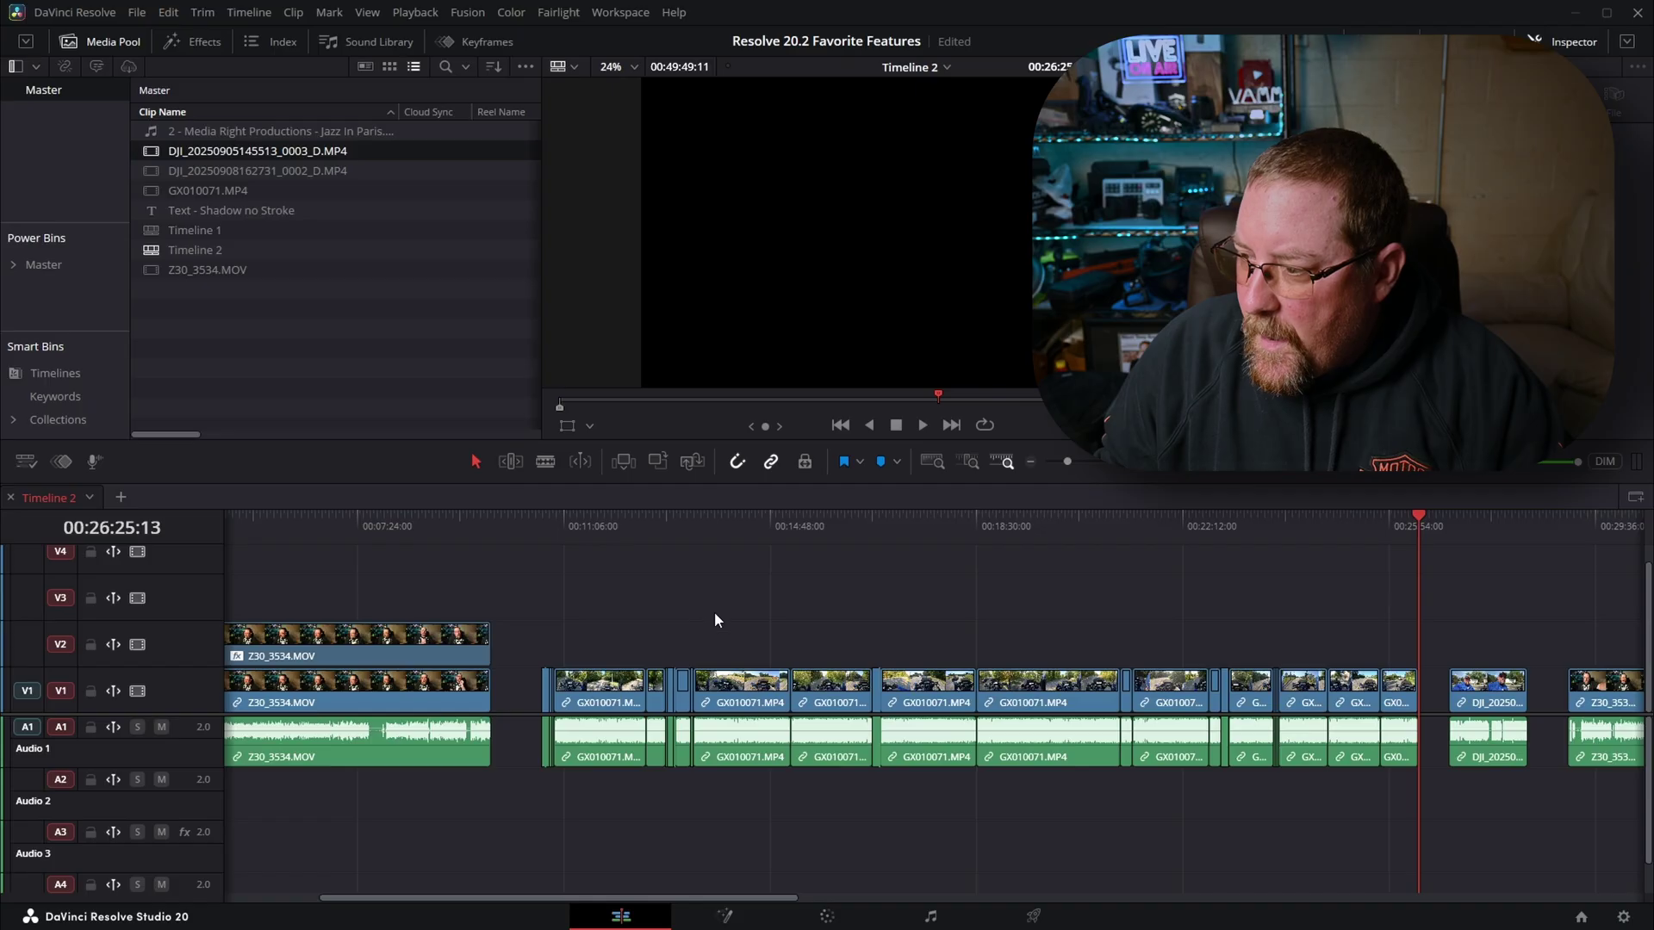
{"action": "key", "text": "ctrl+z"}
{"action": "left_click", "coordinate": [674, 696]}
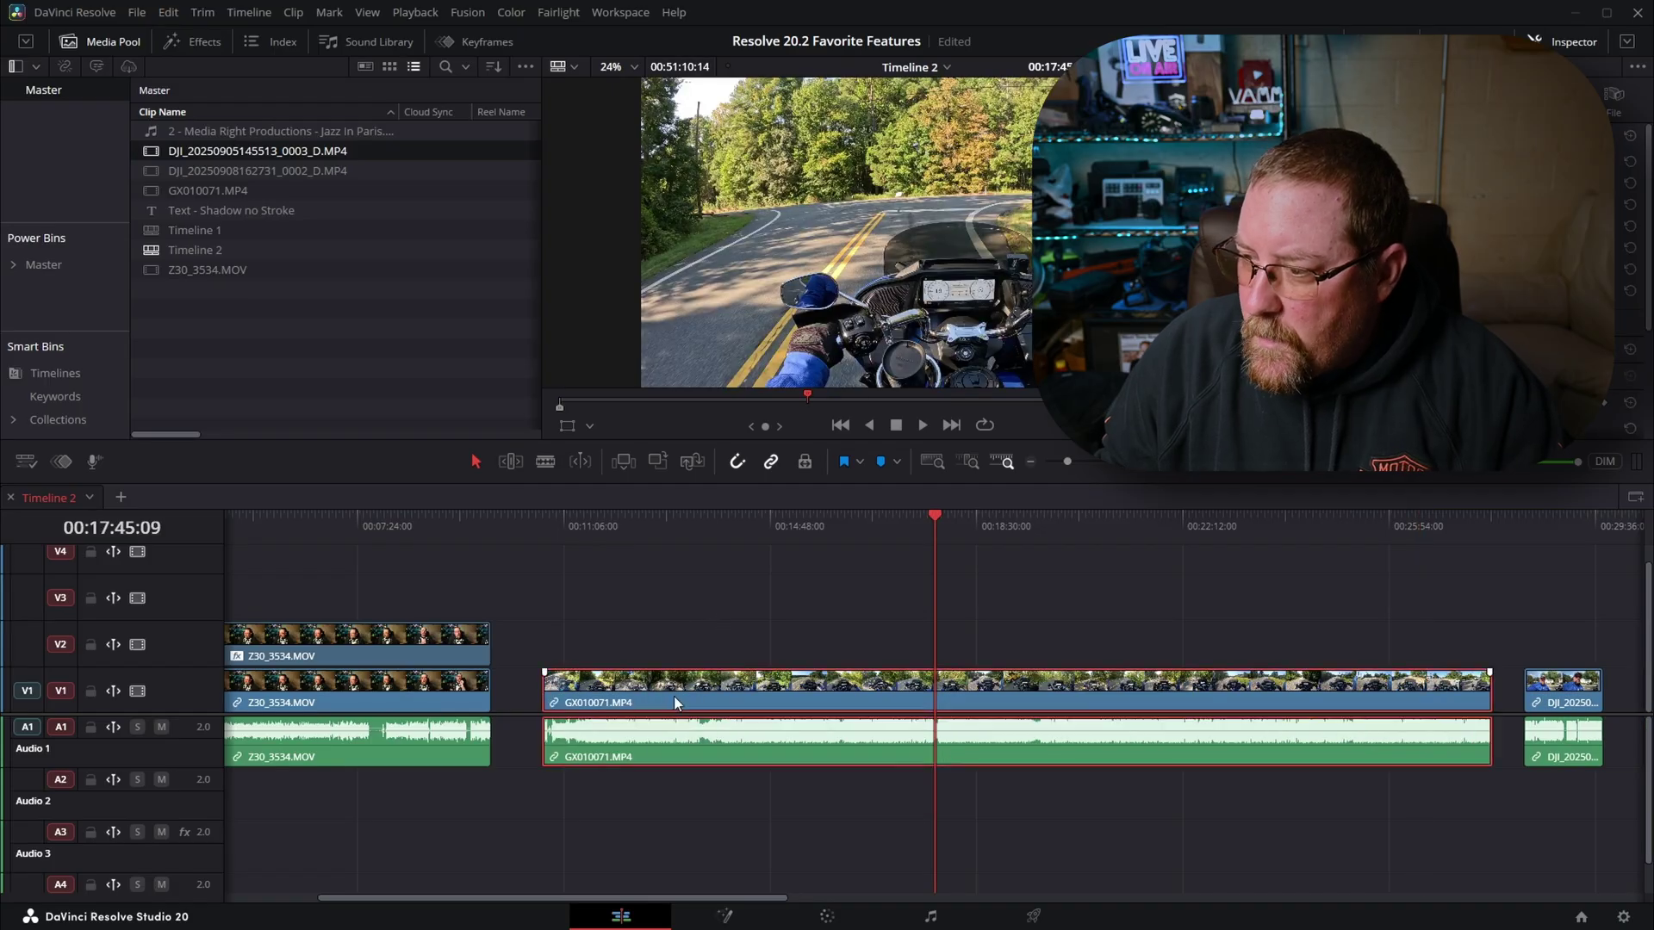
{"action": "key", "text": "ctrl+d"}
{"action": "key", "text": "Escape"}
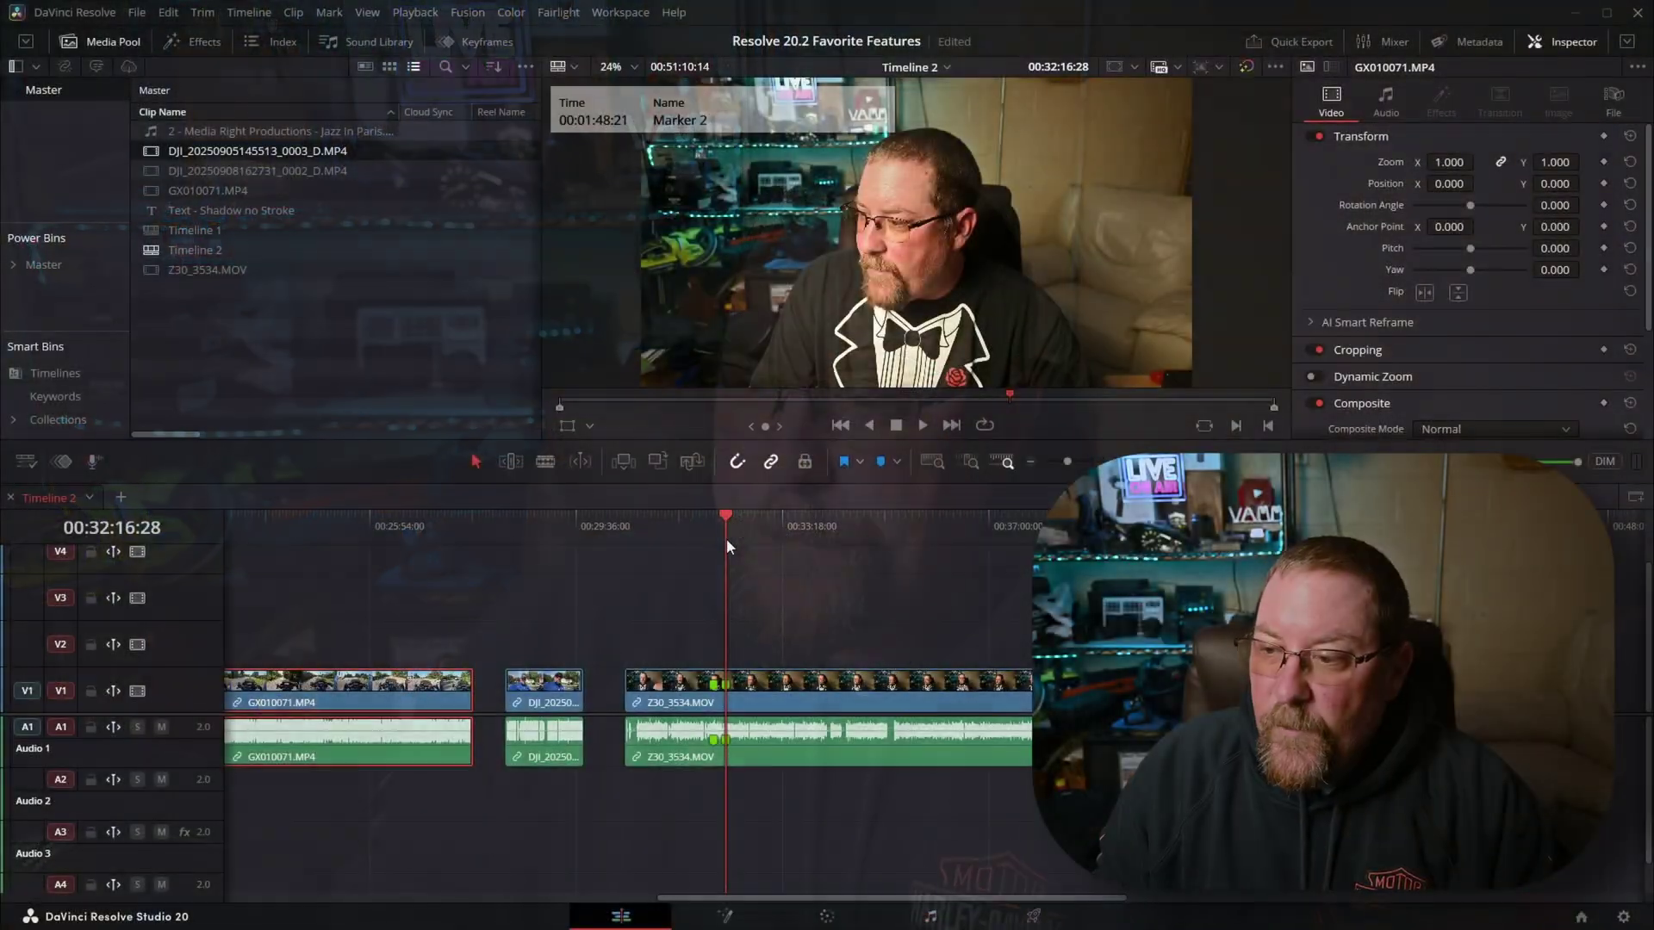
Step: Scrub through the existing Z30_3534 clip and park the playhead at 00:32:45:01
{"action": "scroll", "coordinate": [752, 610], "scroll_direction": "up", "scroll_amount": 5}
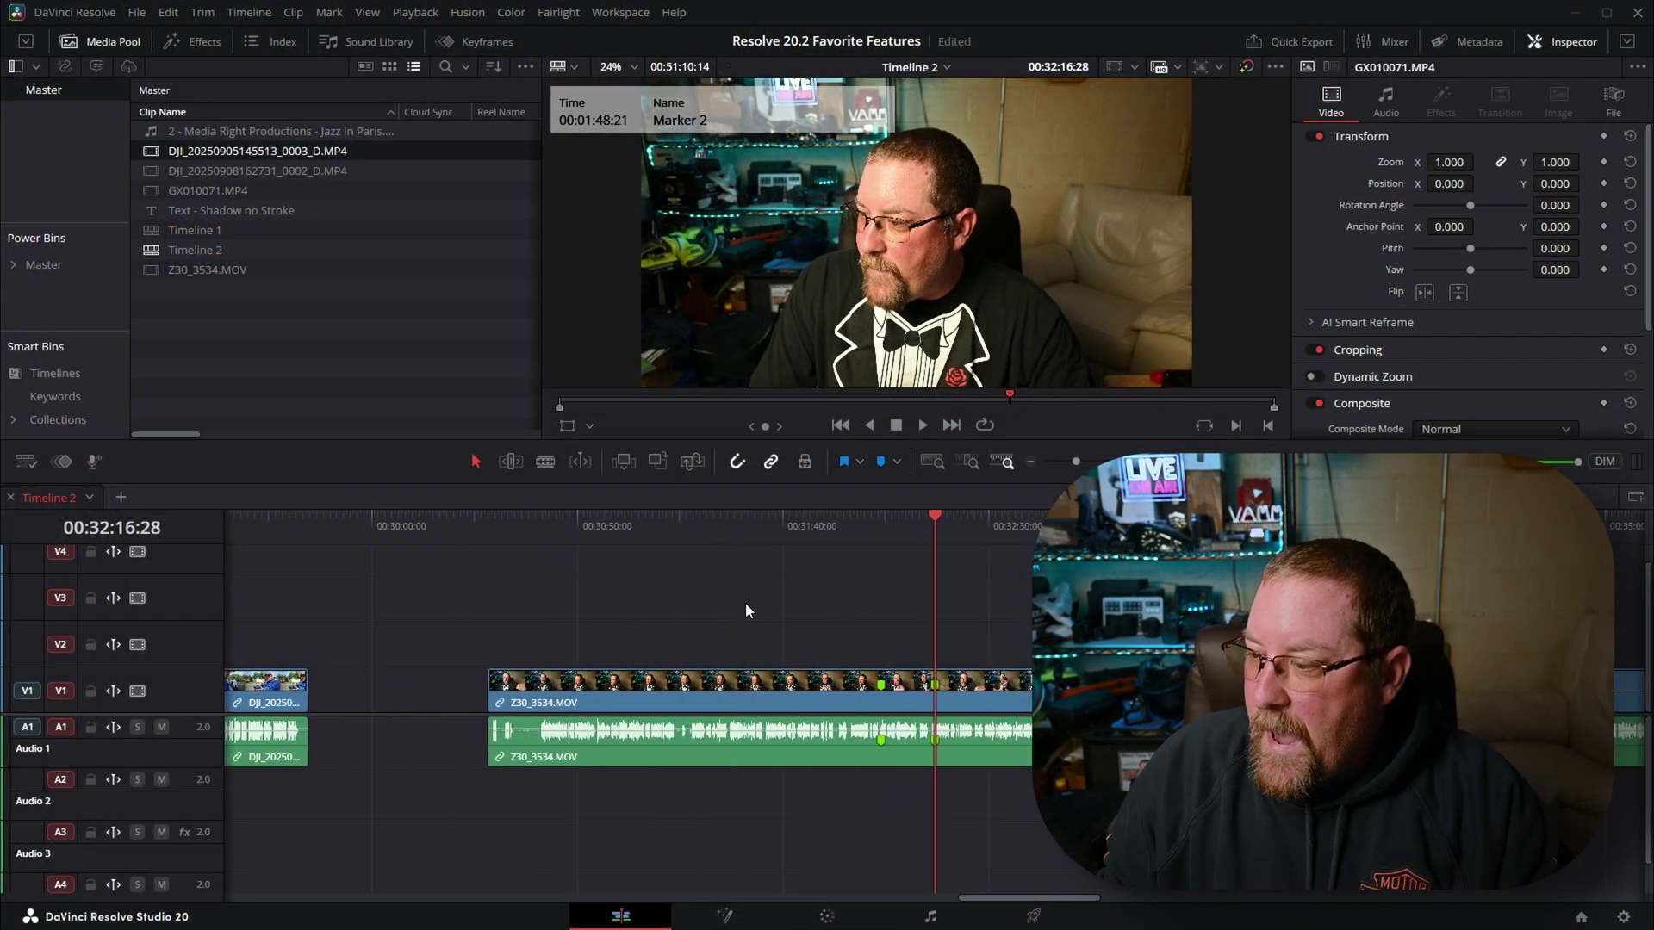
{"action": "scroll", "coordinate": [848, 577], "scroll_direction": "up", "scroll_amount": 2}
{"action": "left_click_drag", "start_coordinate": [851, 519], "coordinate": [889, 524]}
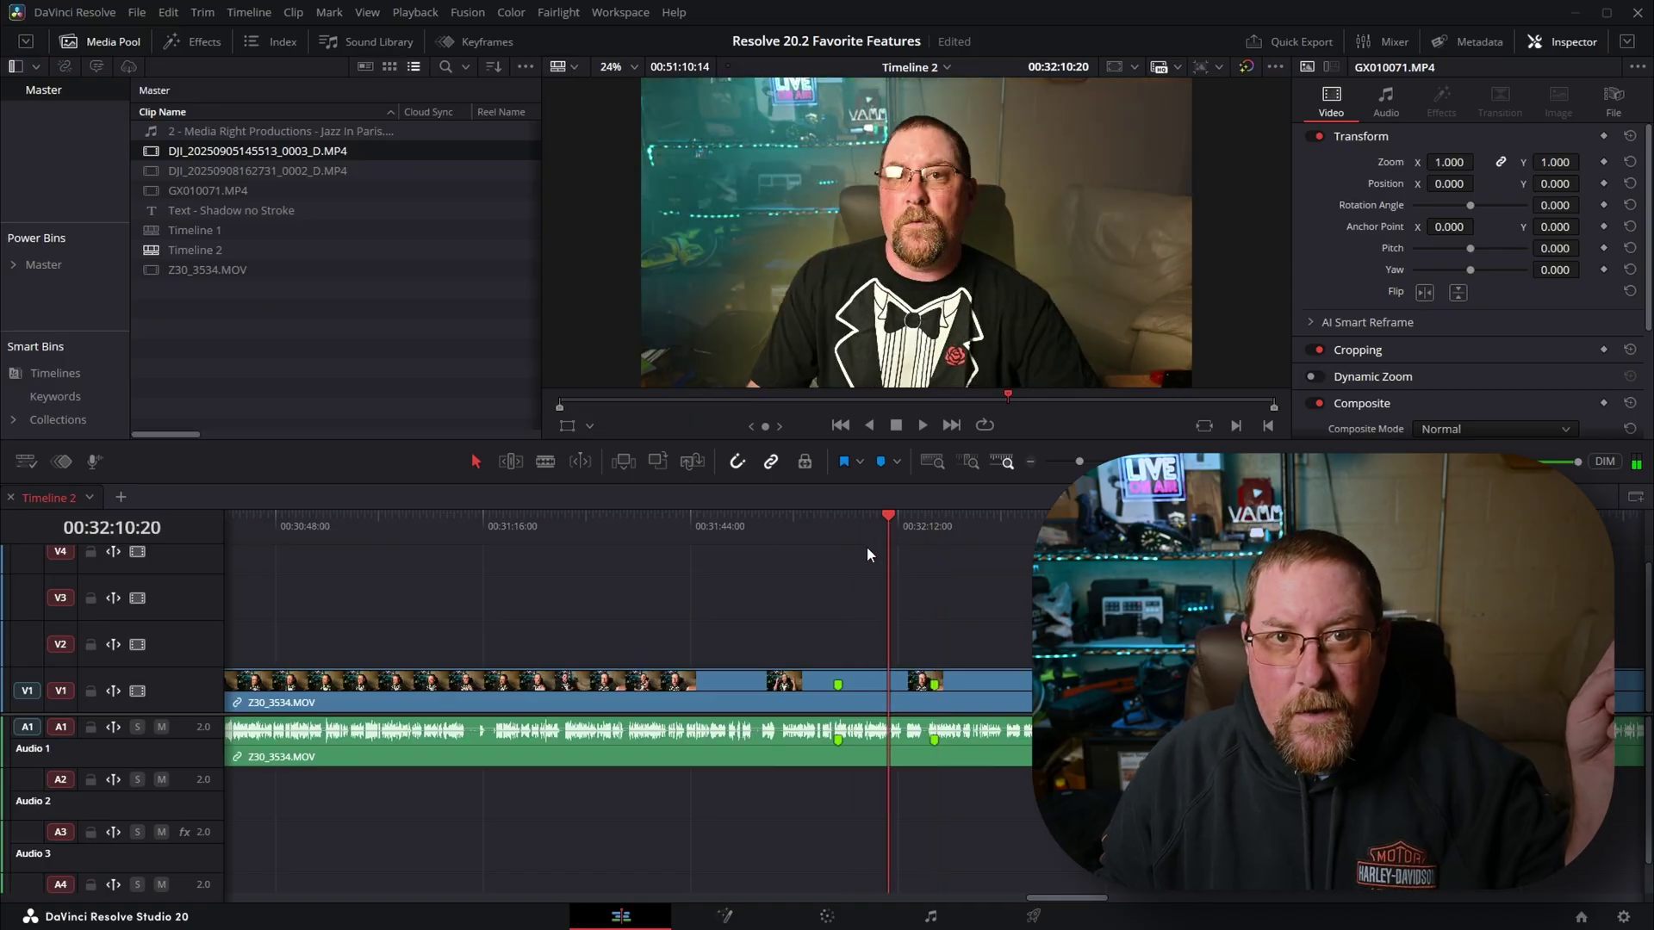
{"action": "left_click_drag", "start_coordinate": [802, 519], "coordinate": [938, 556]}
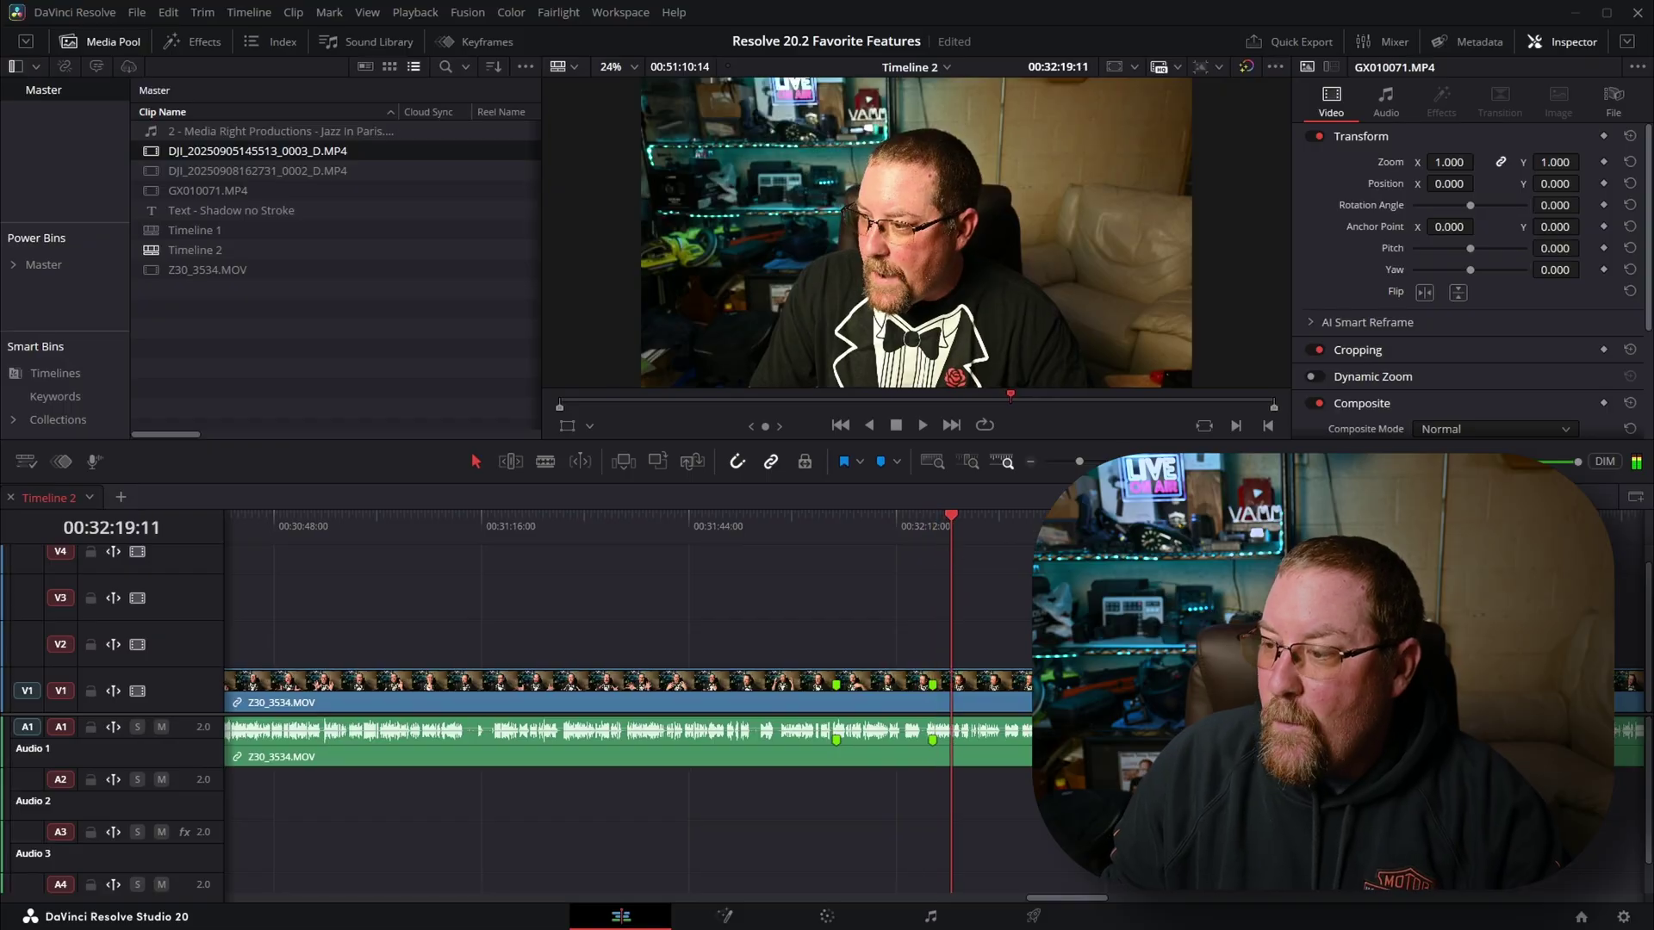
{"action": "scroll", "coordinate": [913, 568], "scroll_direction": "right", "scroll_amount": 3}
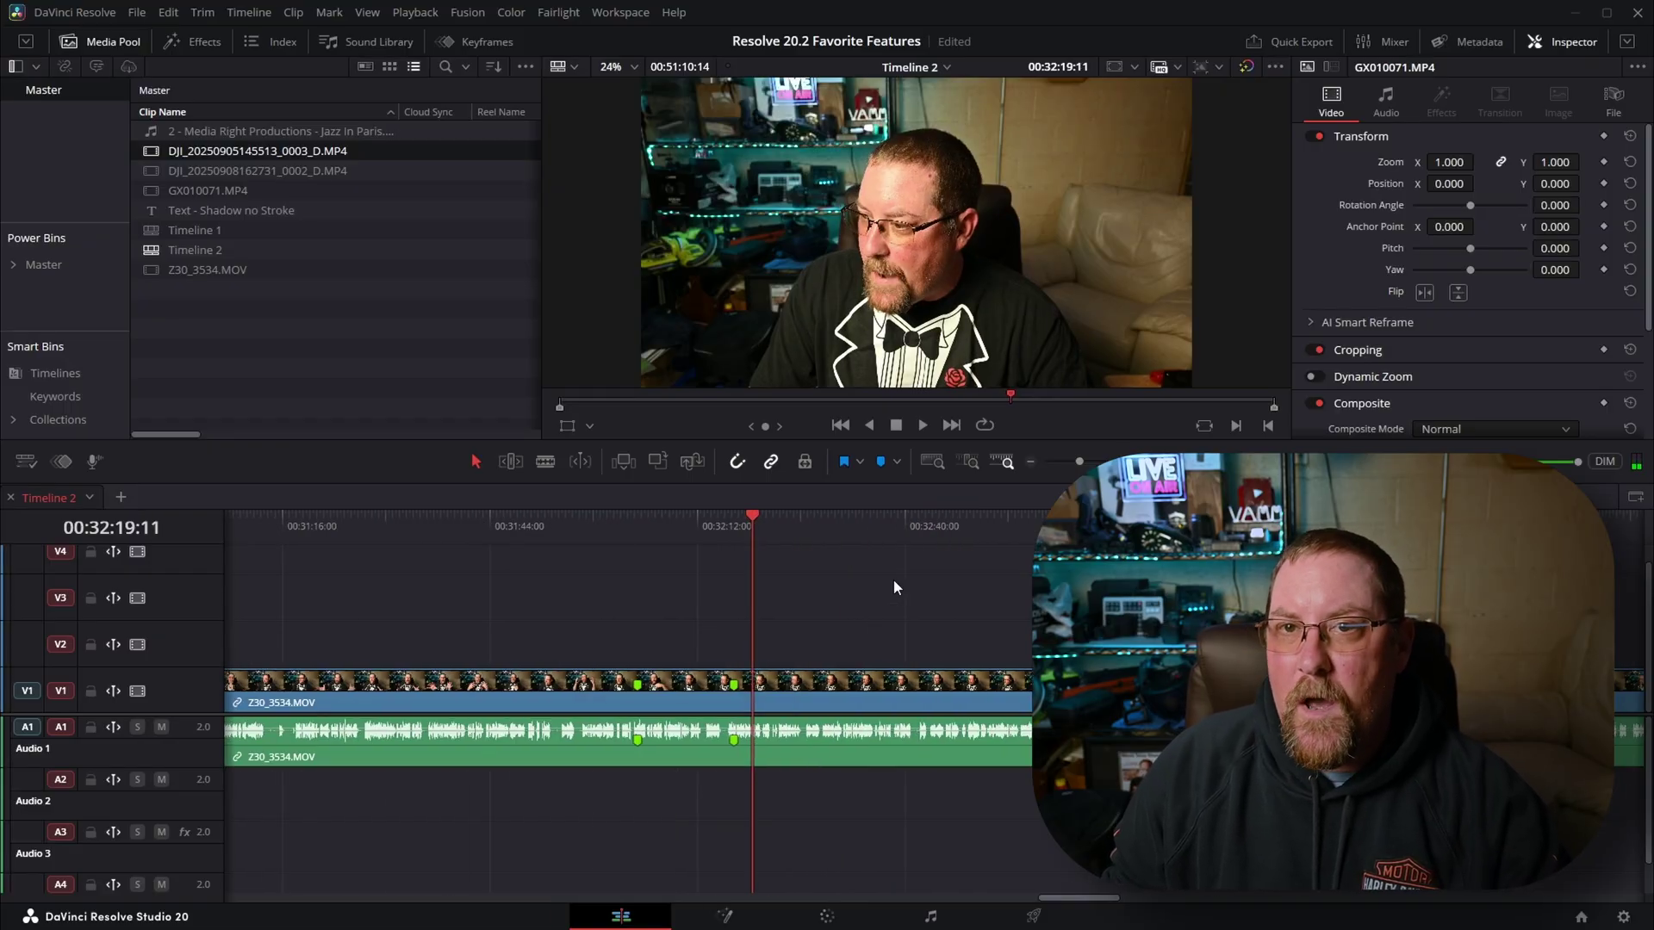
{"action": "left_click", "coordinate": [942, 522]}
Step: Place Z30_3534.MOV after the existing clips, around 00:53, and select the new clip
{"action": "key", "text": "ctrl+minus"}
{"action": "key", "text": "ctrl+minus"}
{"action": "key", "text": "ctrl+minus"}
{"action": "key", "text": "ctrl+minus"}
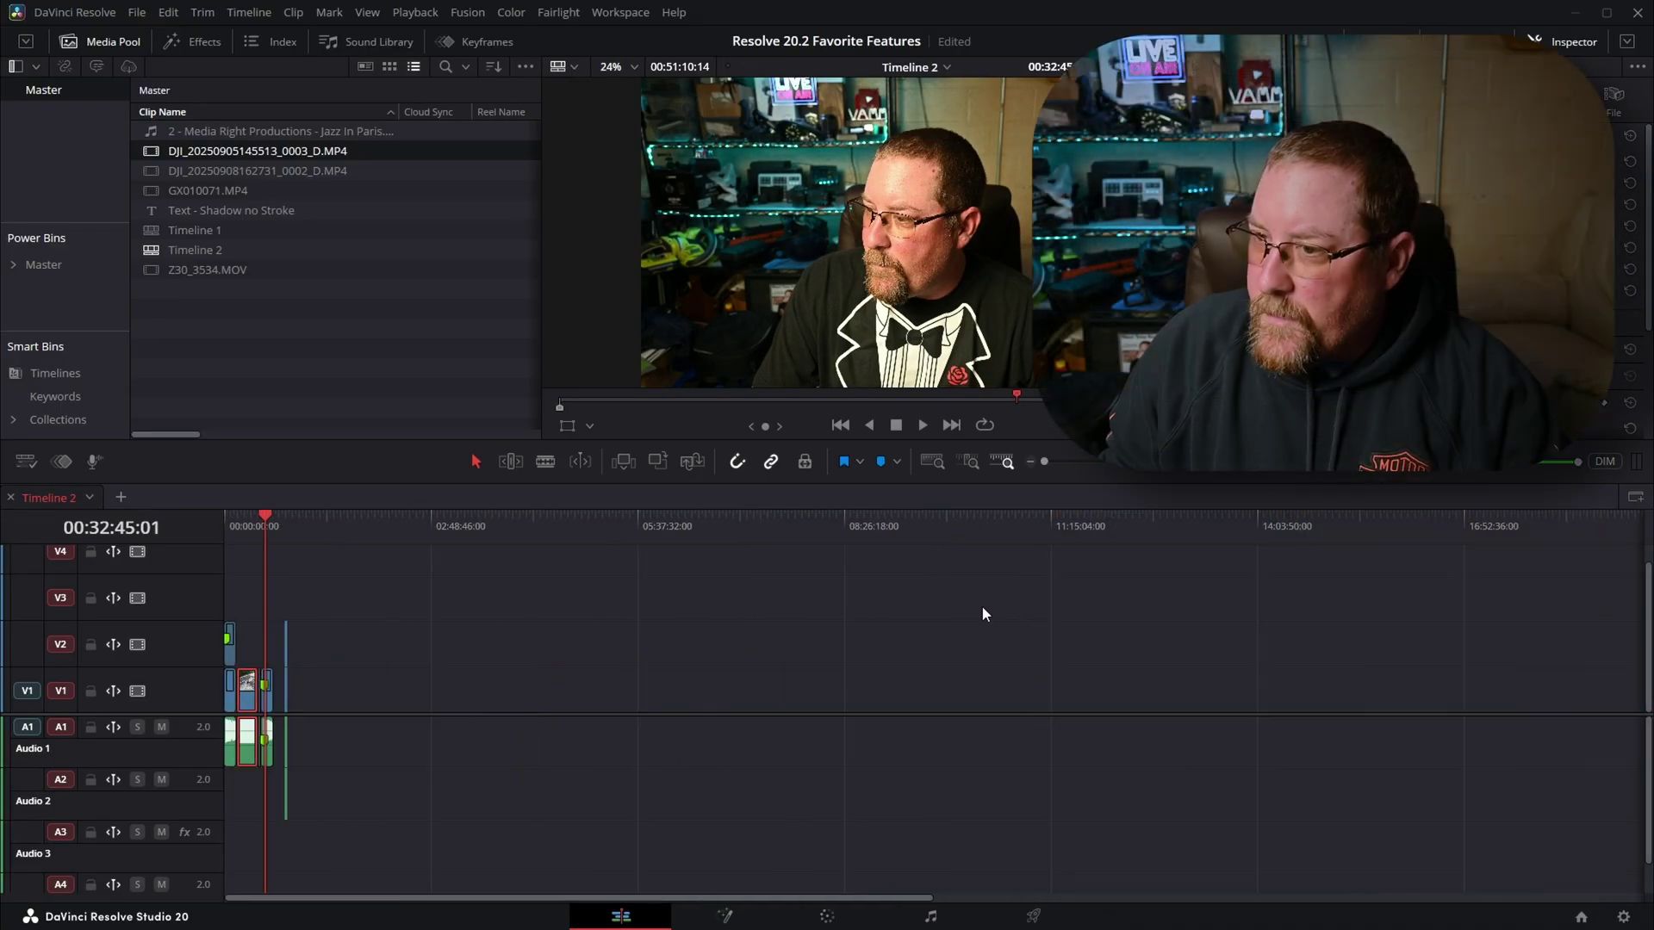
{"action": "key", "text": "ctrl+equal"}
{"action": "key", "text": "ctrl+equal"}
{"action": "left_click_drag", "start_coordinate": [211, 270], "coordinate": [990, 689]}
{"action": "left_click", "coordinate": [1079, 526]}
{"action": "scroll", "coordinate": [747, 562], "scroll_direction": "right", "scroll_amount": 5}
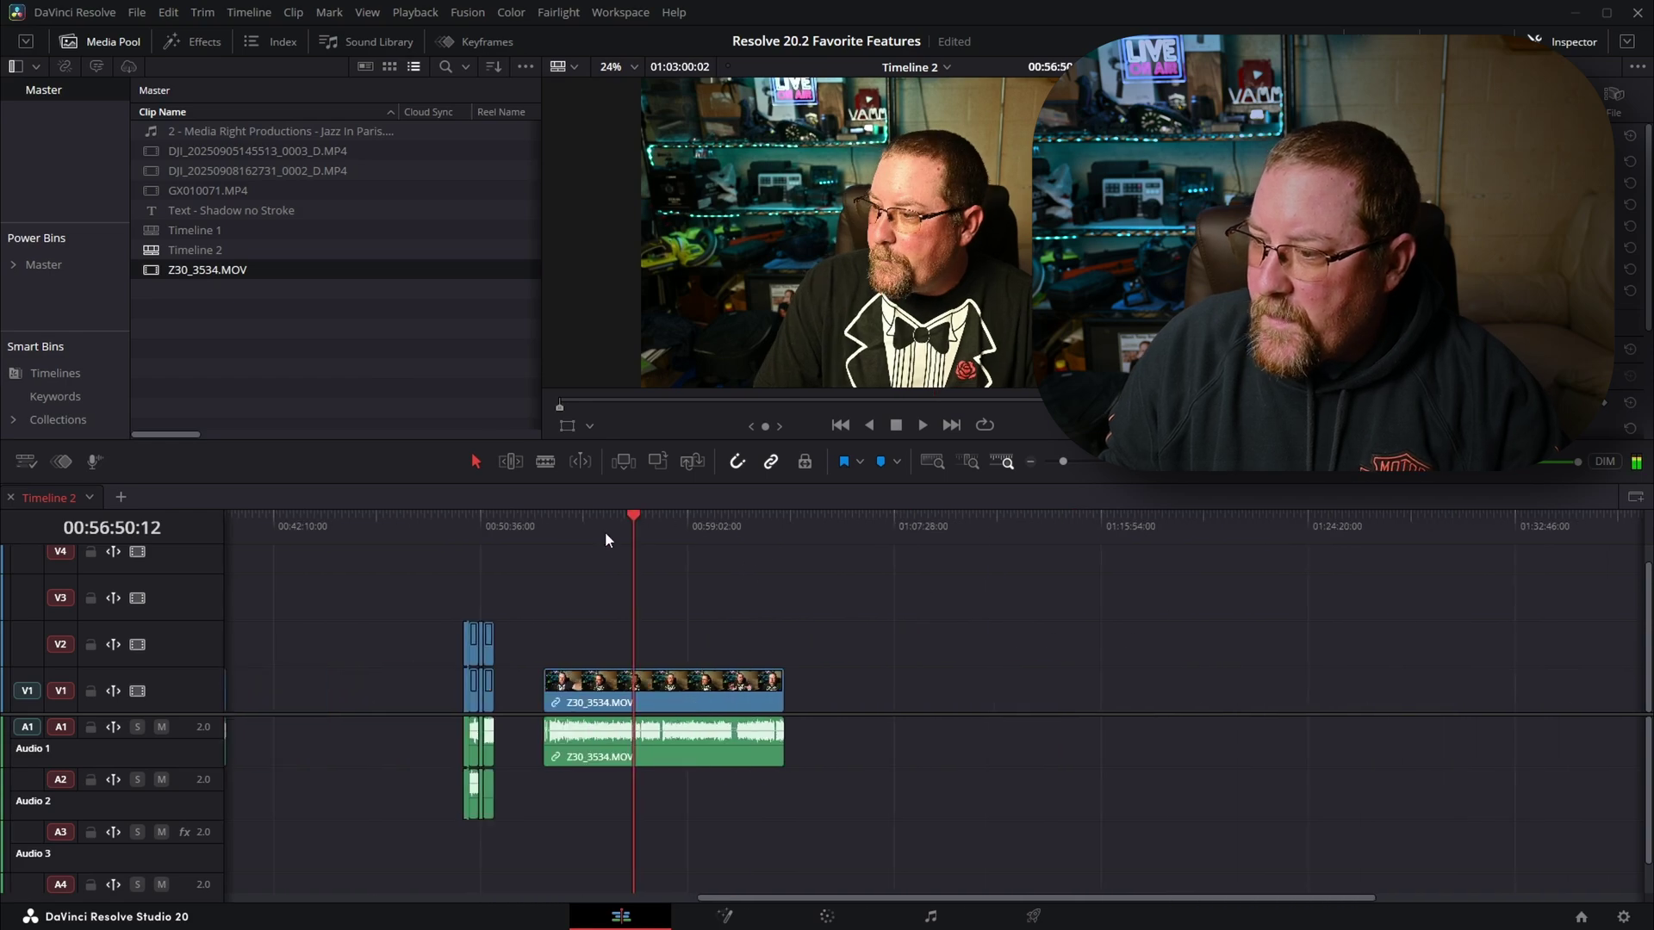
{"action": "left_click", "coordinate": [706, 741]}
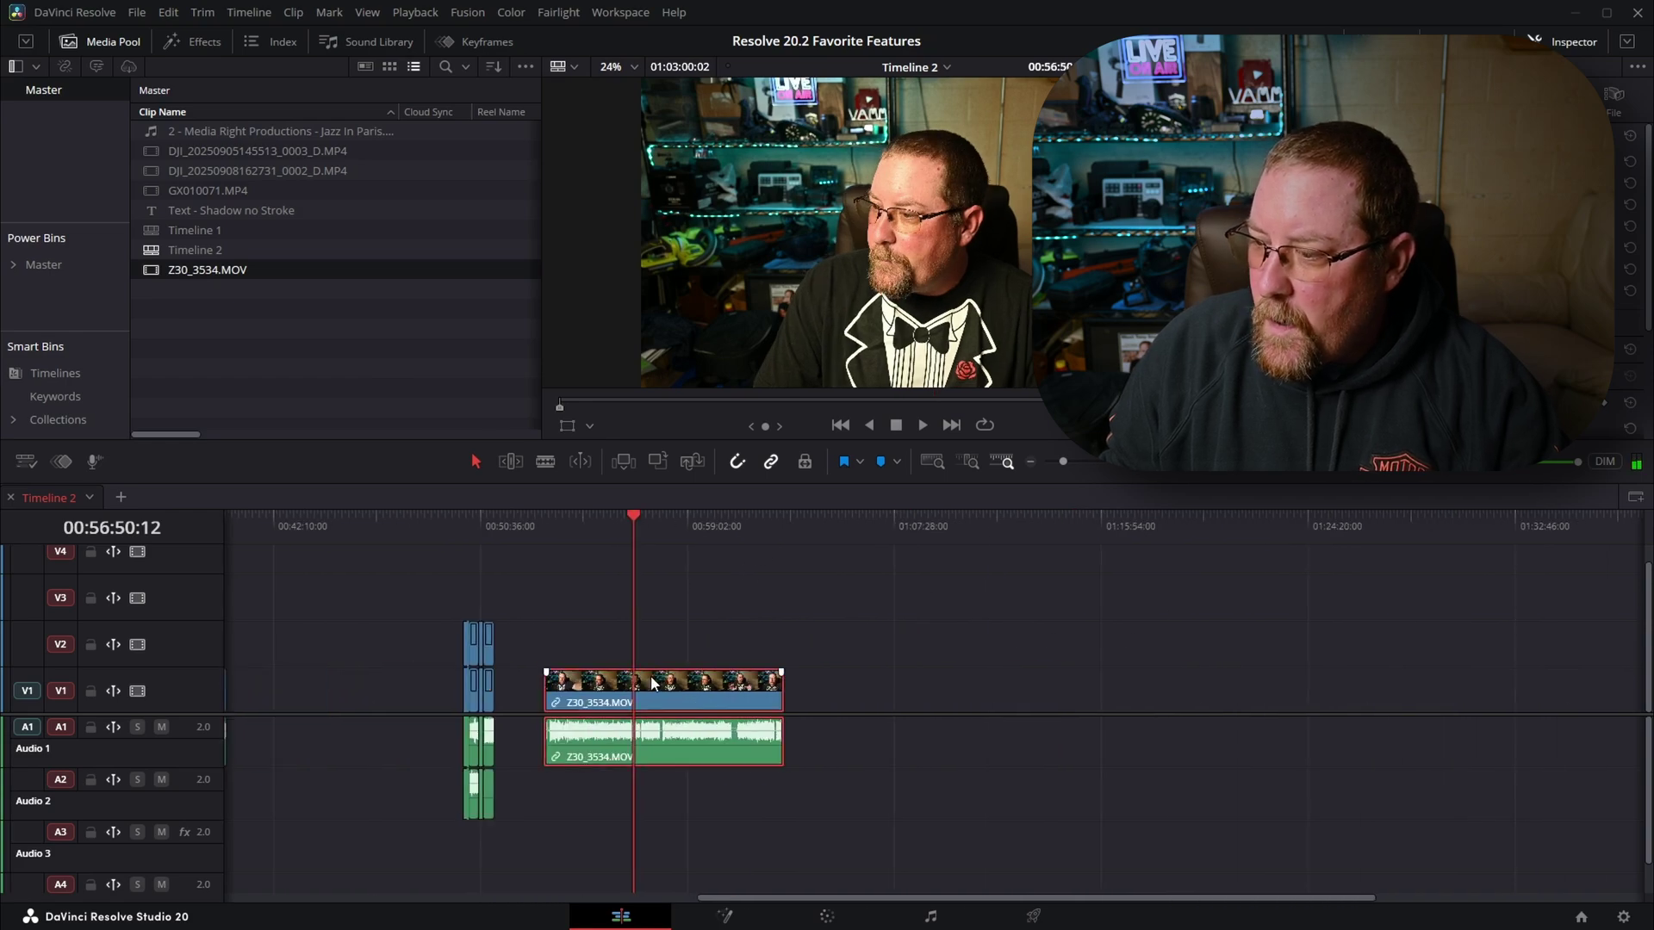
Step: On the Color page, search effects for 'haze' and drop Cinematic Haze onto node 01
{"action": "left_click", "coordinate": [829, 917]}
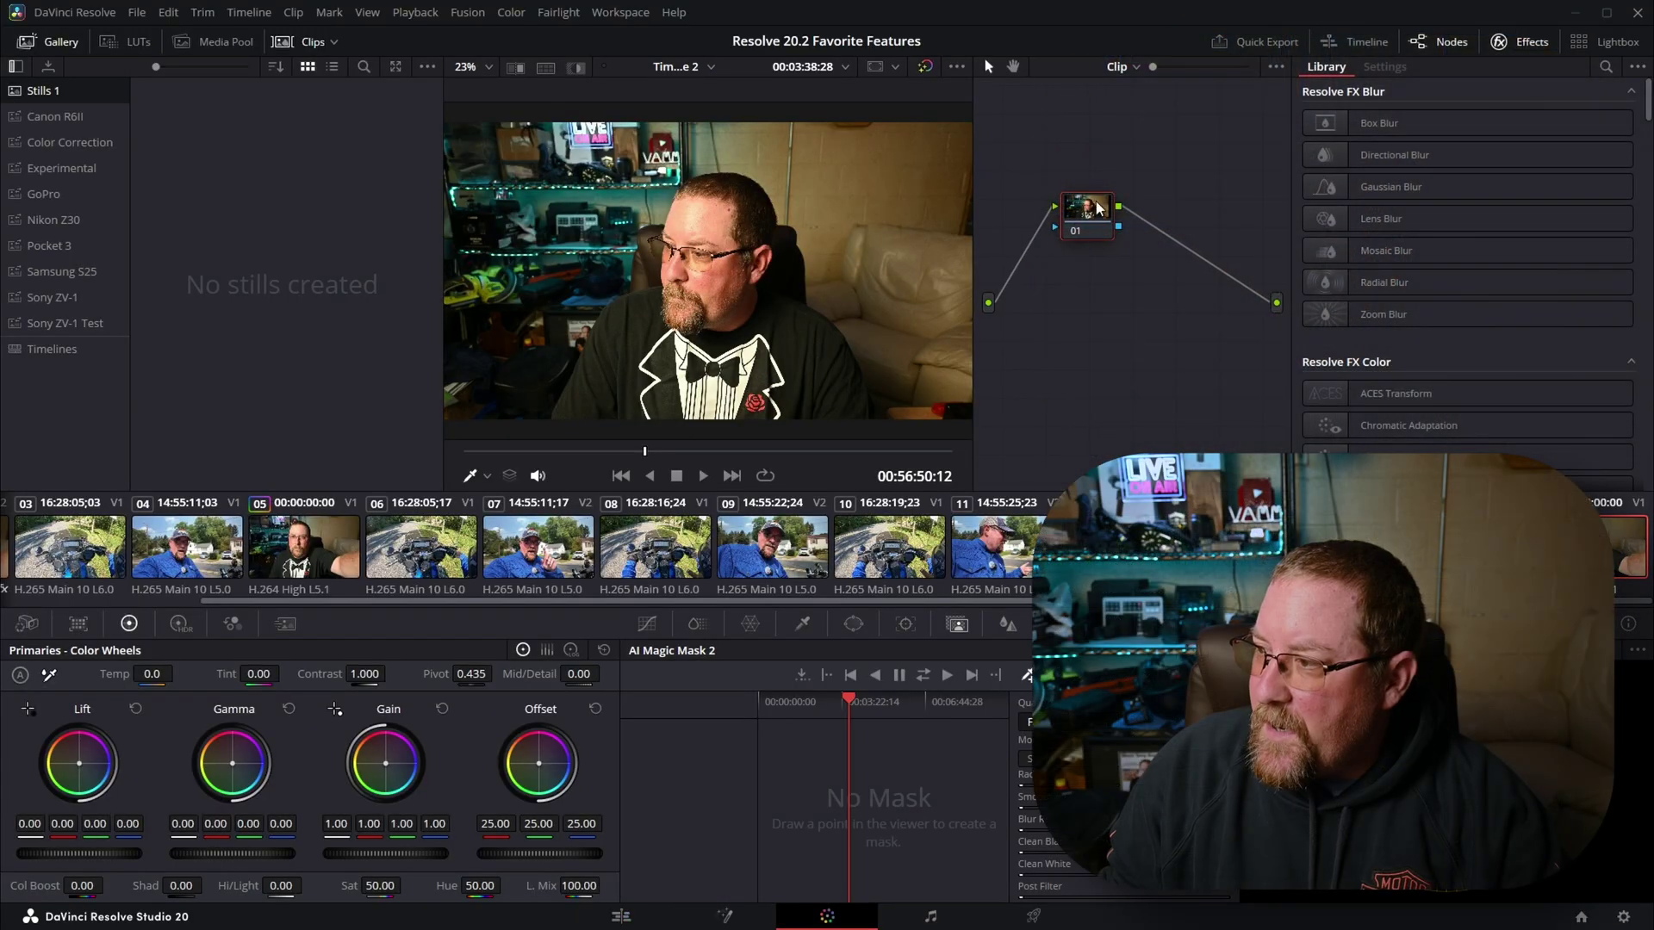
{"action": "left_click", "coordinate": [1605, 66]}
{"action": "type", "text": "haze"}
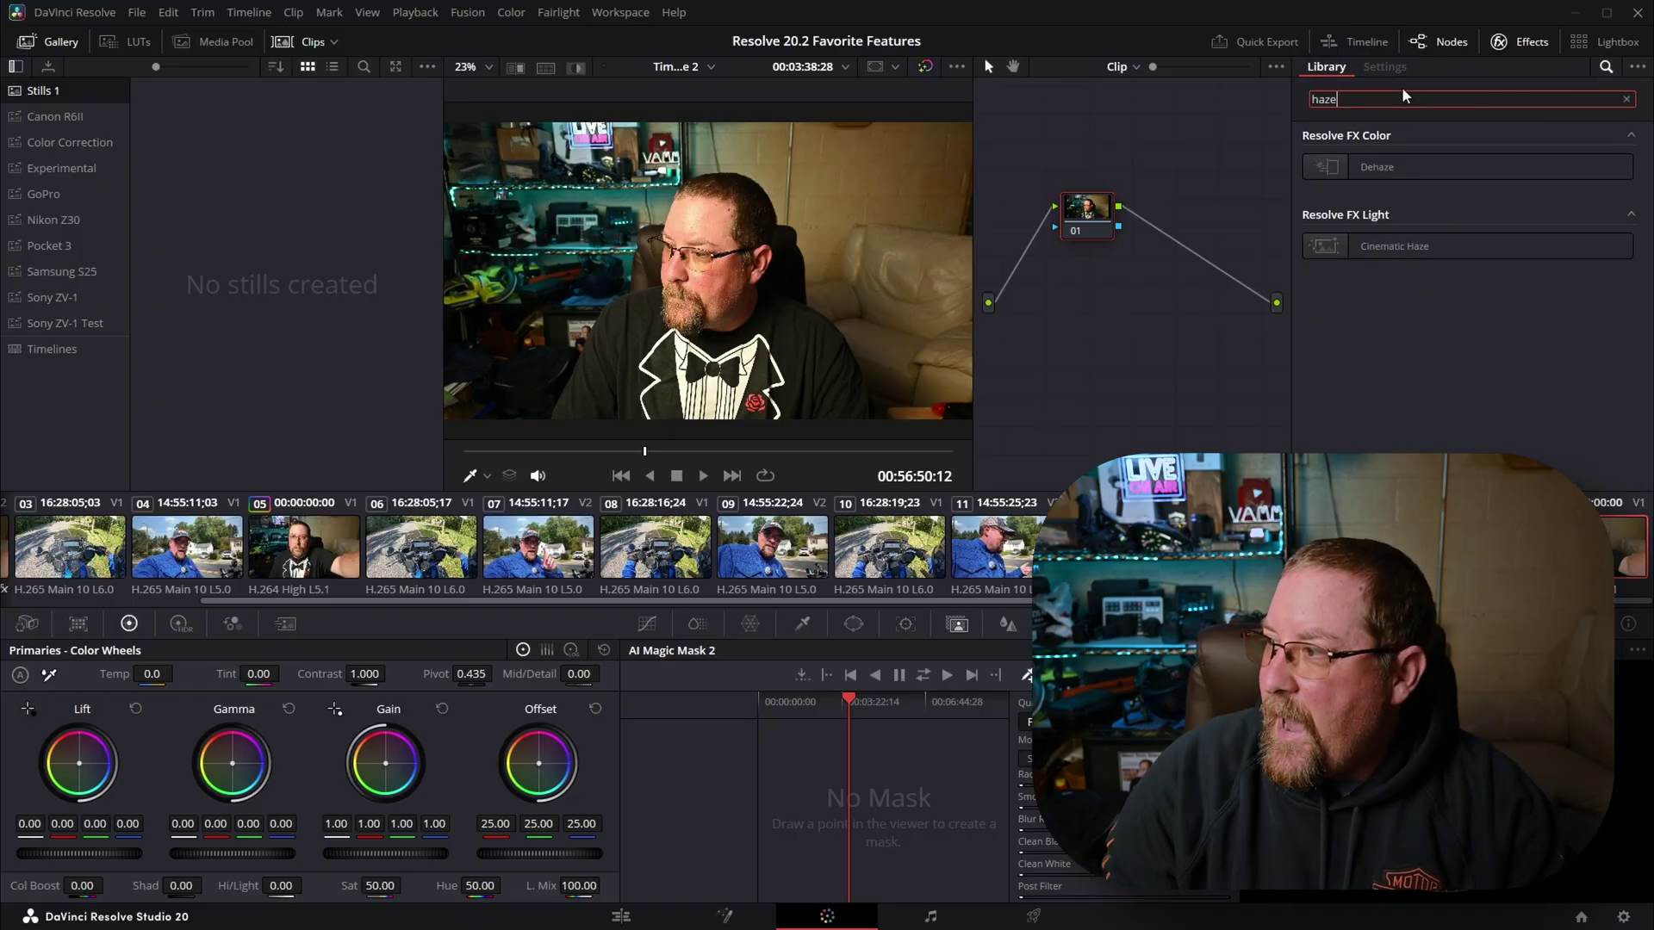
{"action": "left_click_drag", "start_coordinate": [1389, 246], "coordinate": [1090, 228]}
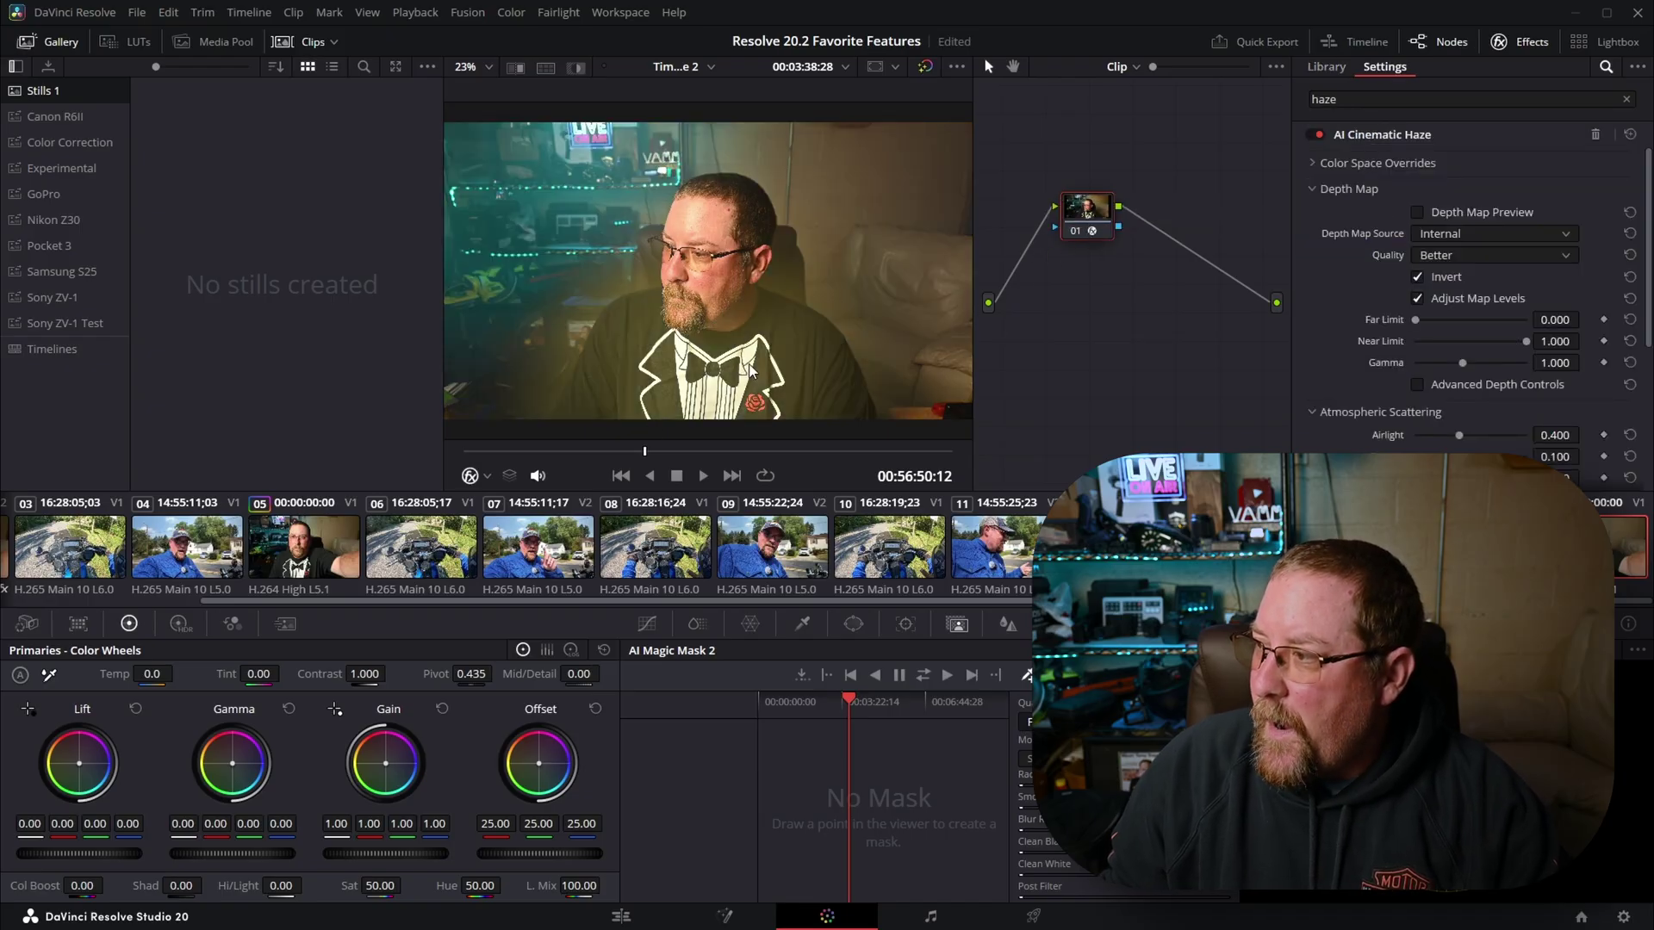
Step: Set haze Near Limit 0.566 and Far Limit 0.101 via the depth map preview, then compare
{"action": "left_click", "coordinate": [1418, 213]}
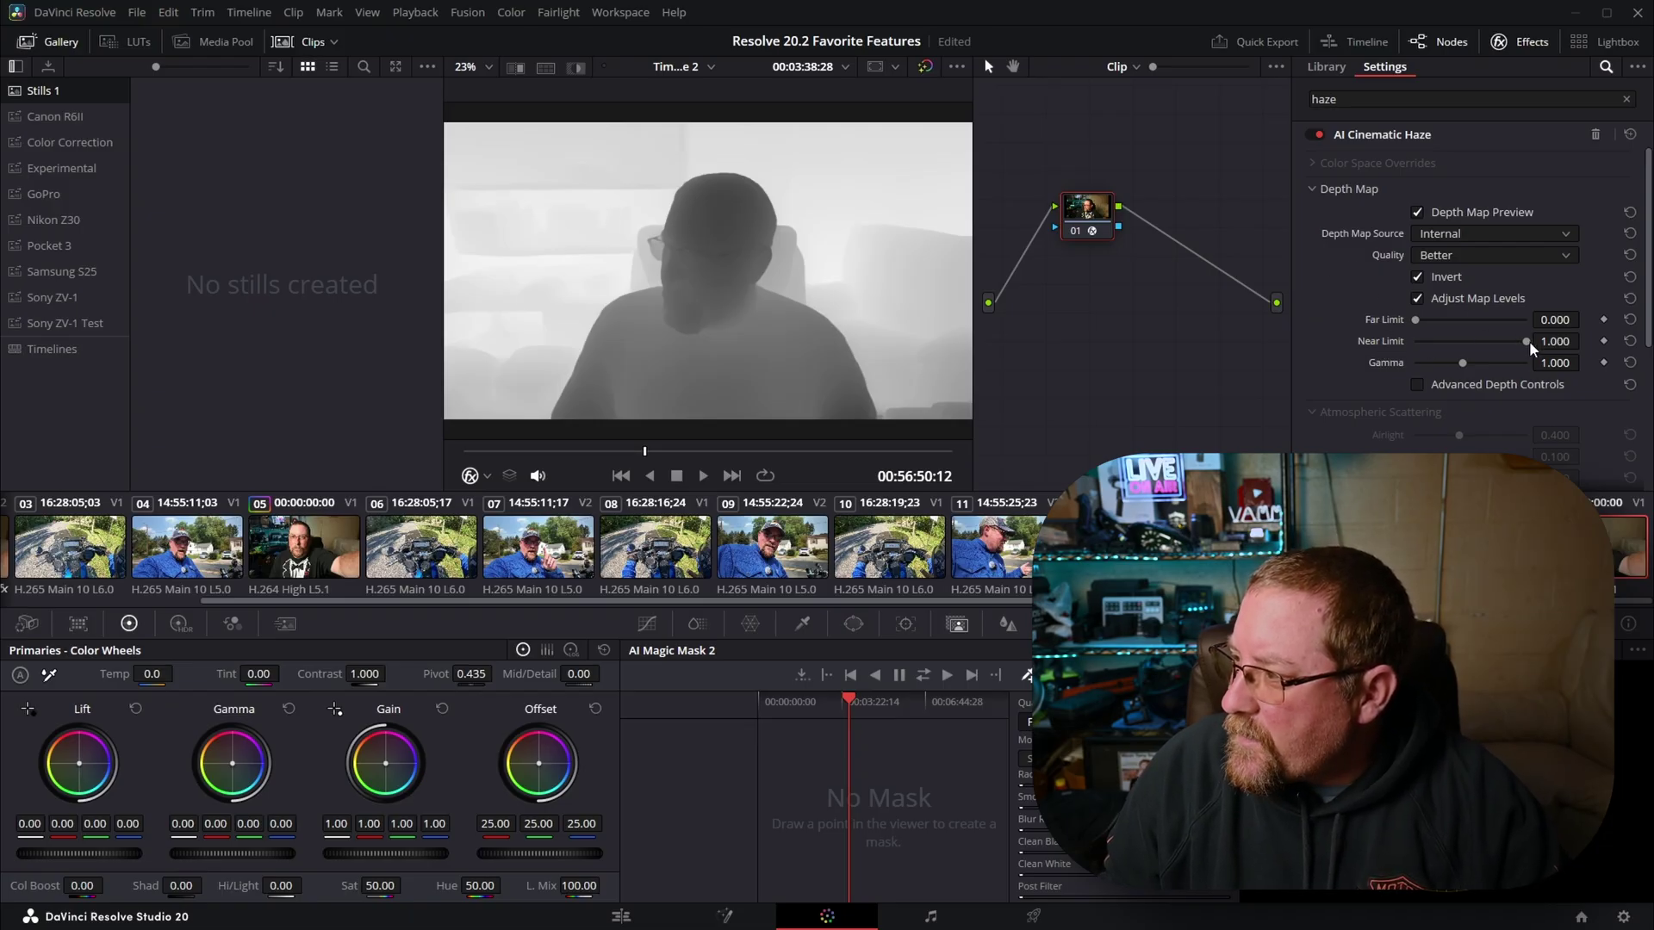
{"action": "left_click_drag", "start_coordinate": [1527, 343], "coordinate": [1482, 345]}
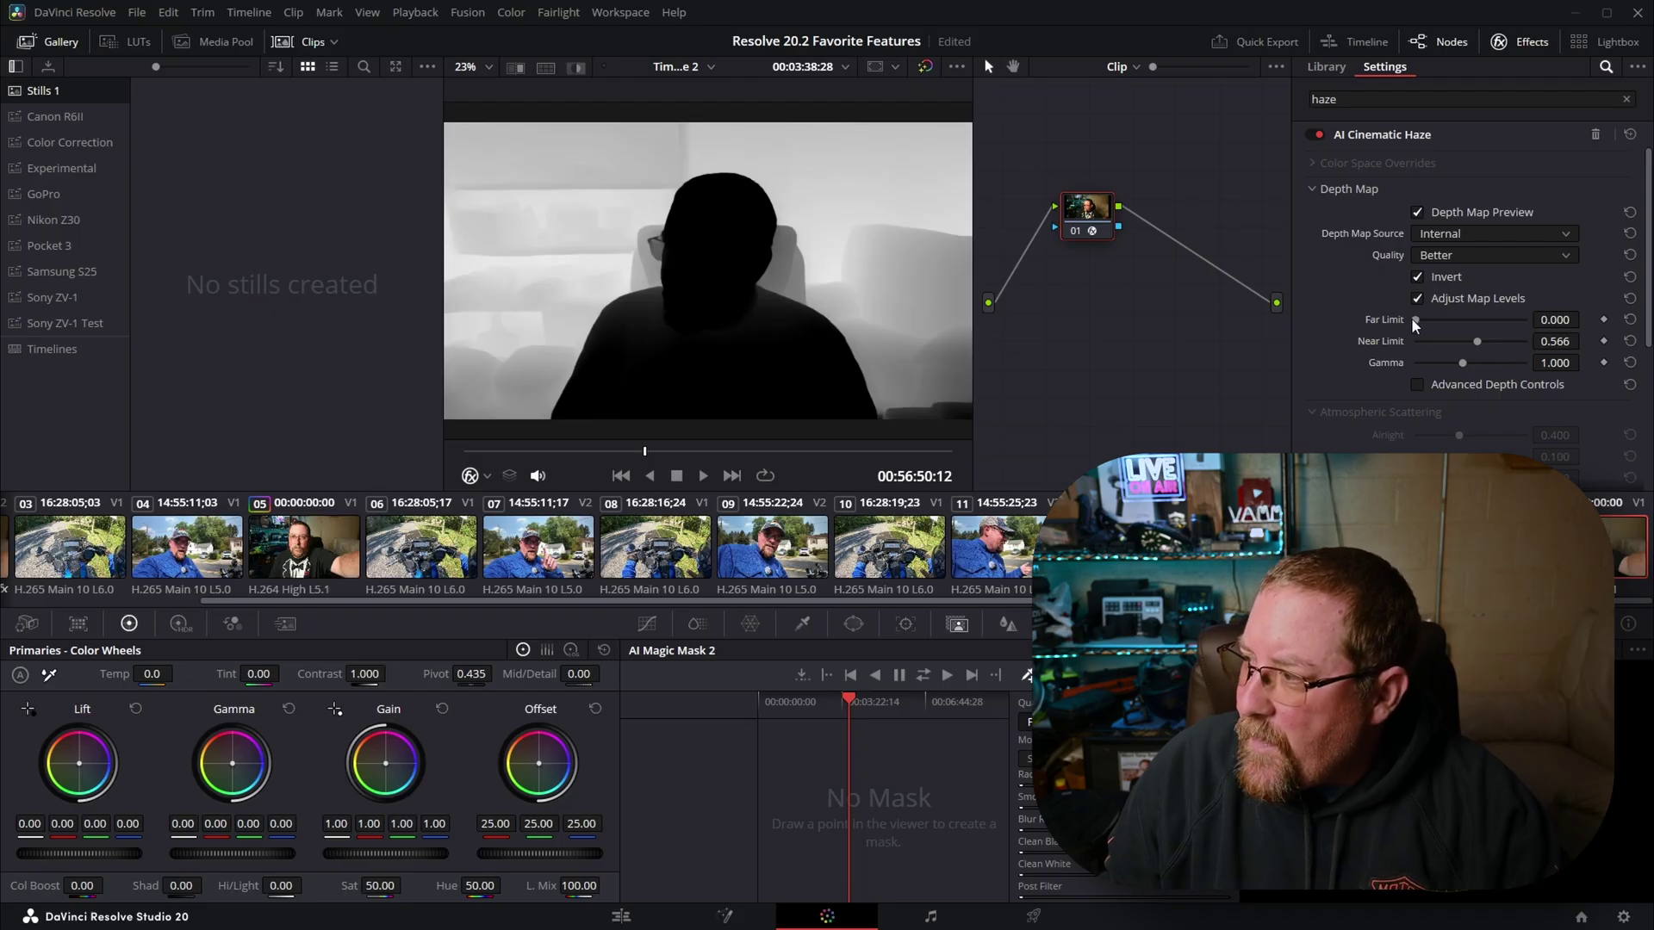
{"action": "left_click_drag", "start_coordinate": [1416, 320], "coordinate": [1426, 321]}
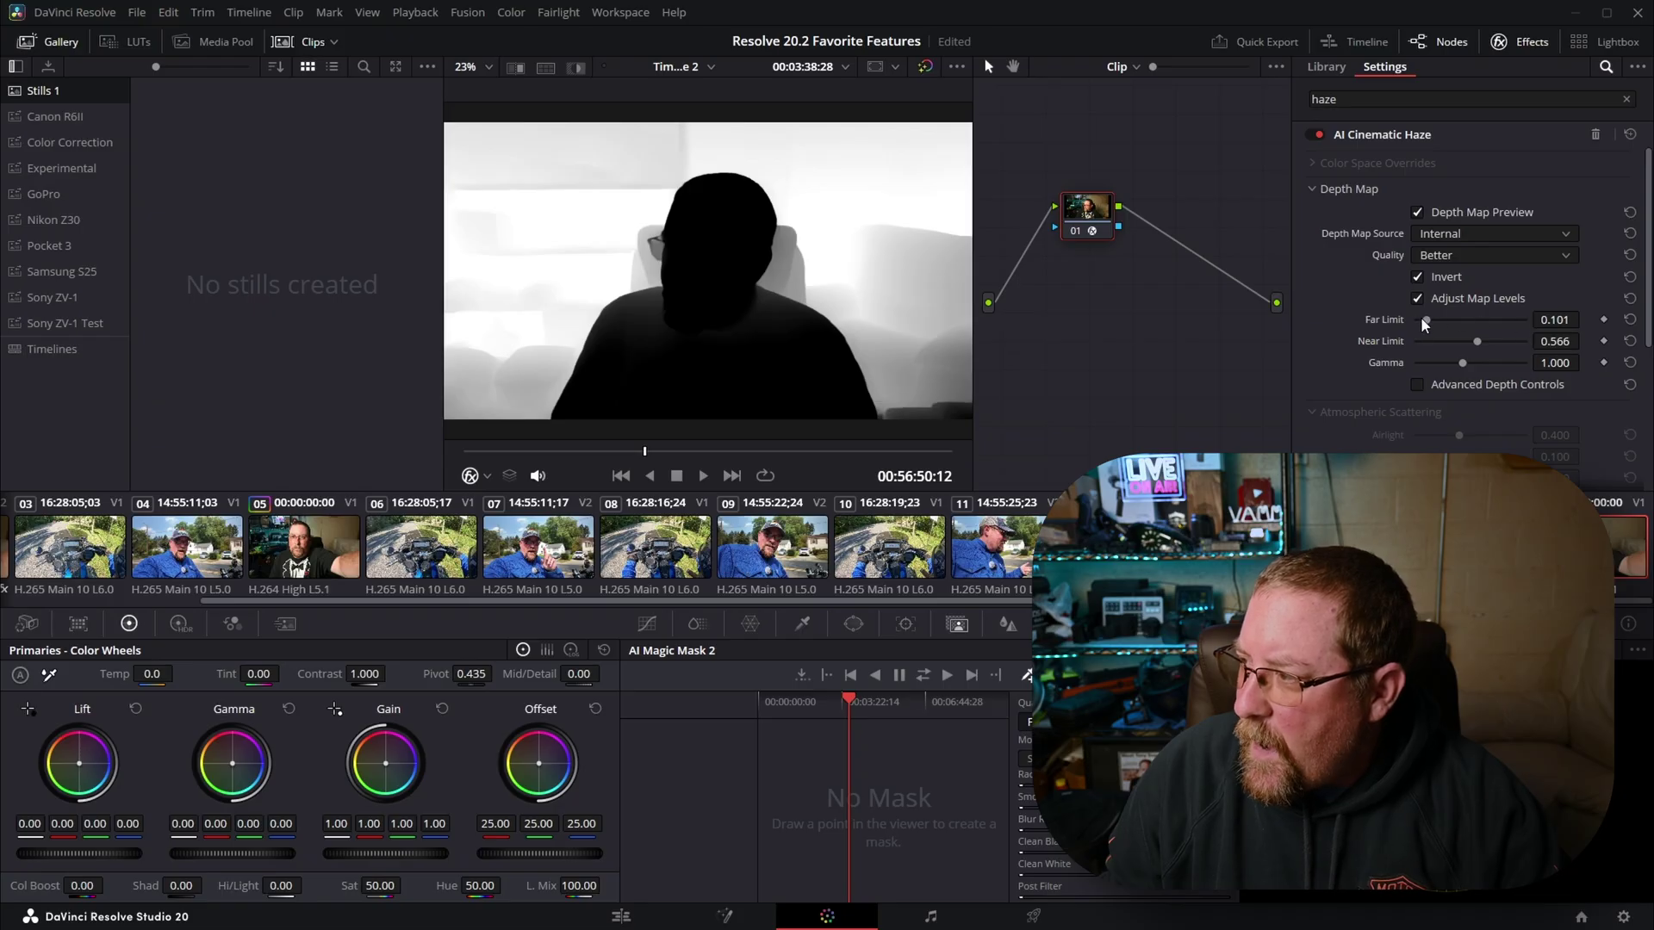
{"action": "left_click", "coordinate": [1417, 213]}
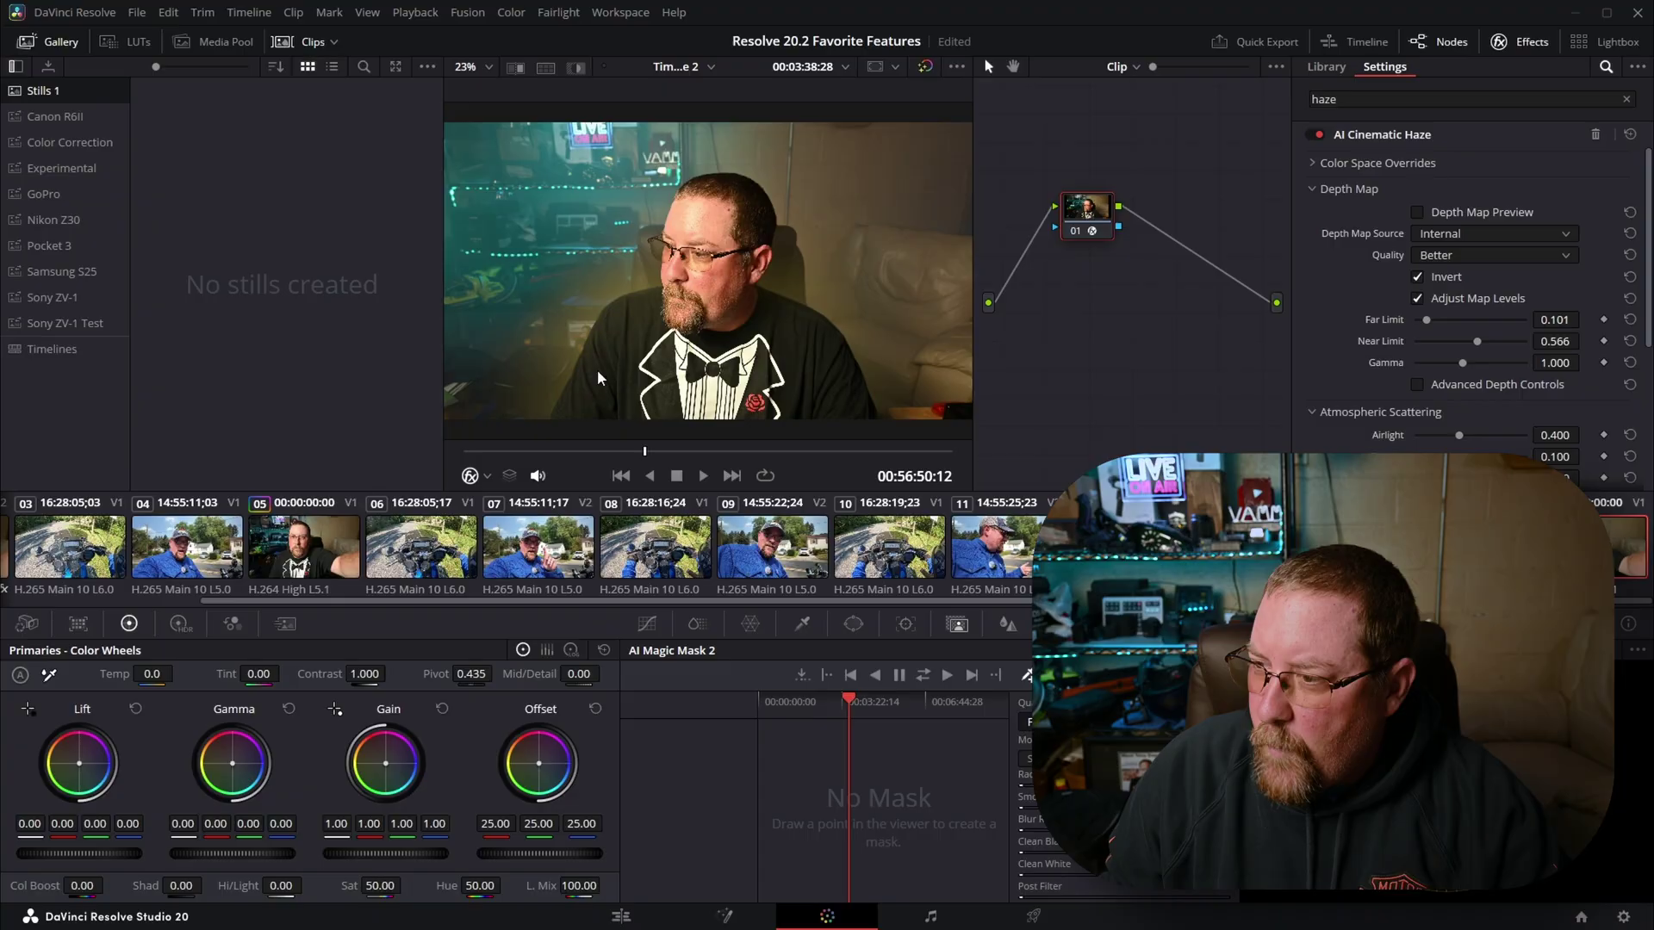
{"action": "left_click", "coordinate": [1084, 229]}
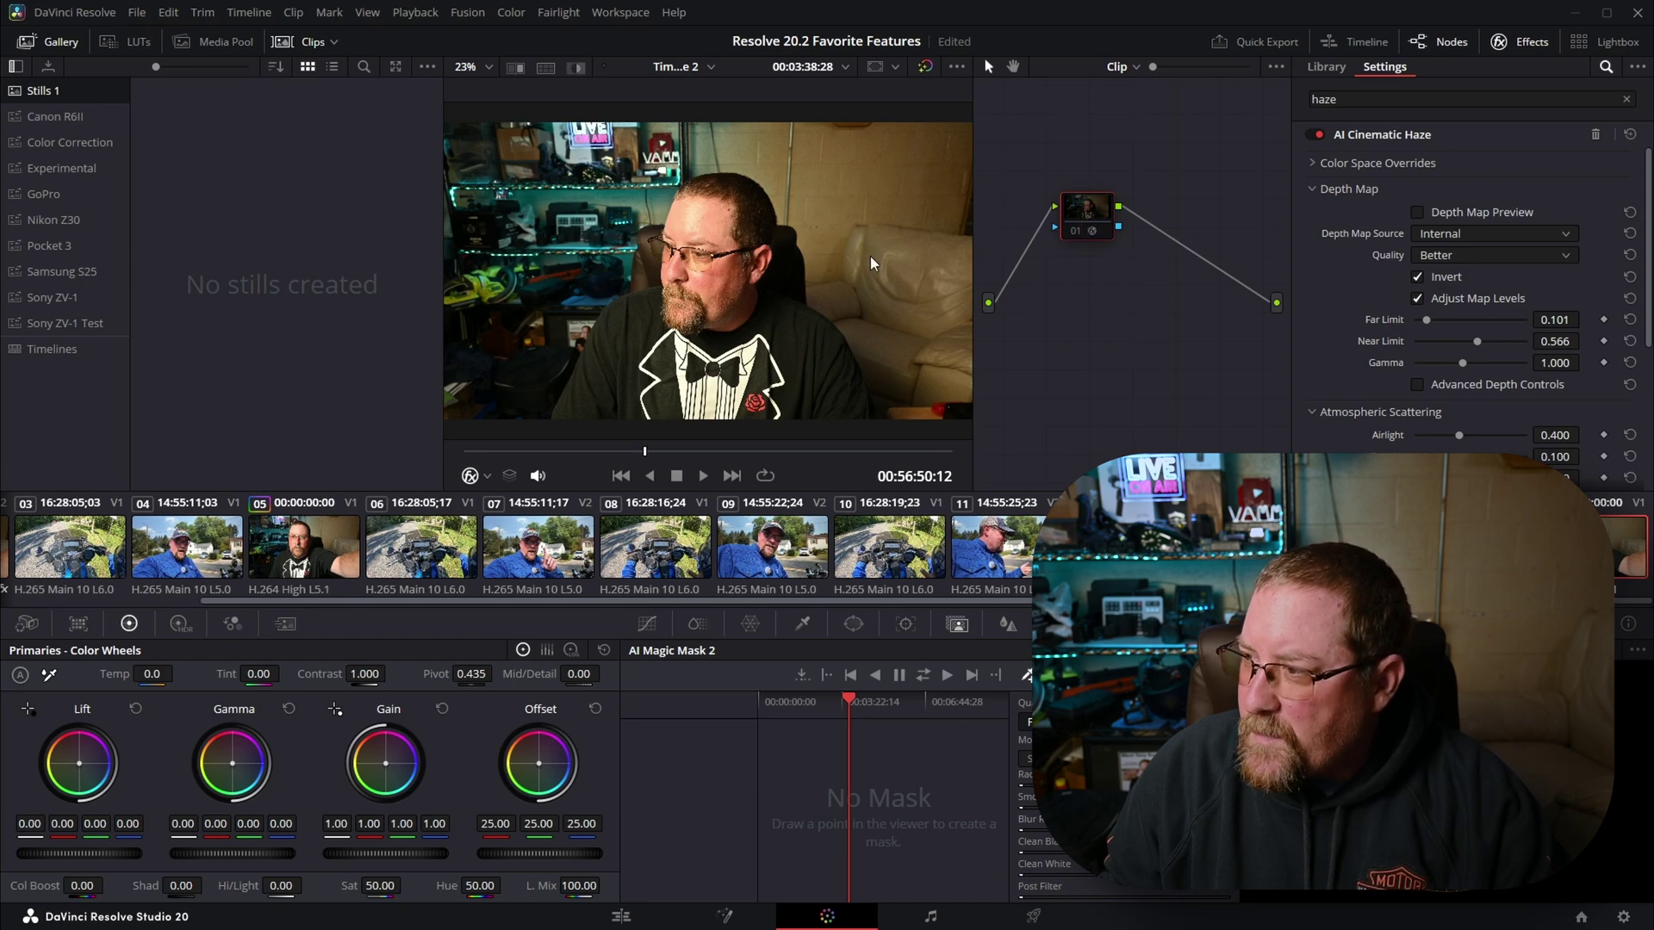
{"action": "key", "text": "ctrl+d"}
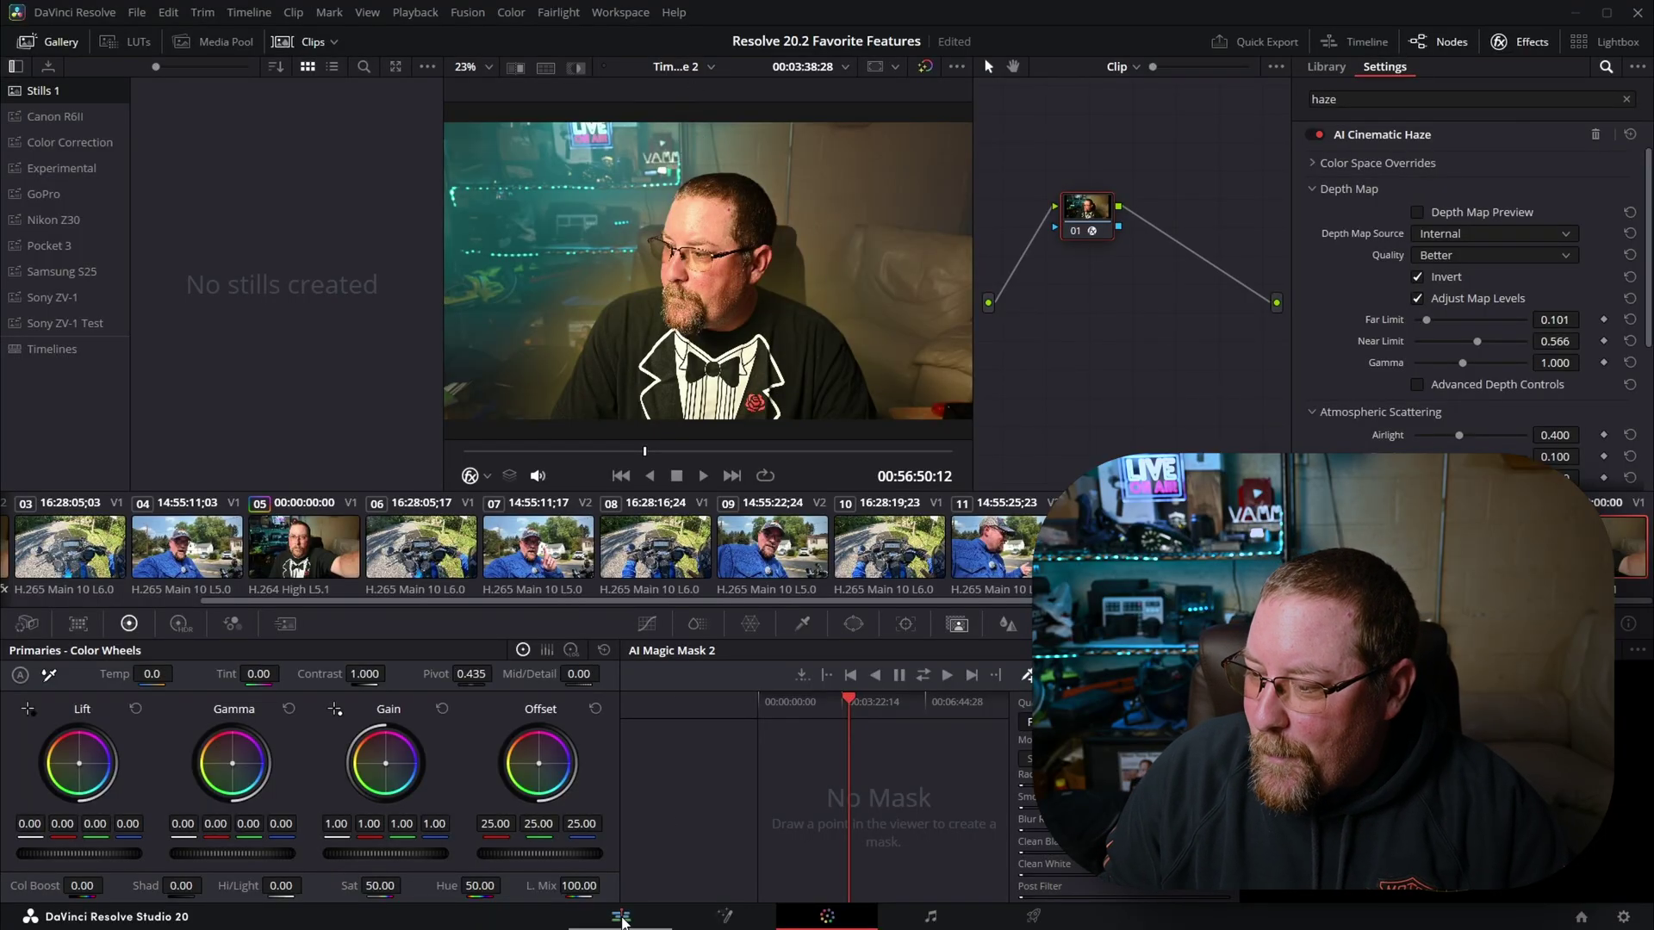
Step: On the Edit page, zoom in and play the hazed Z30_3534 clip from 00:56:30
{"action": "left_click", "coordinate": [622, 916]}
{"action": "key", "text": "ctrl+equal"}
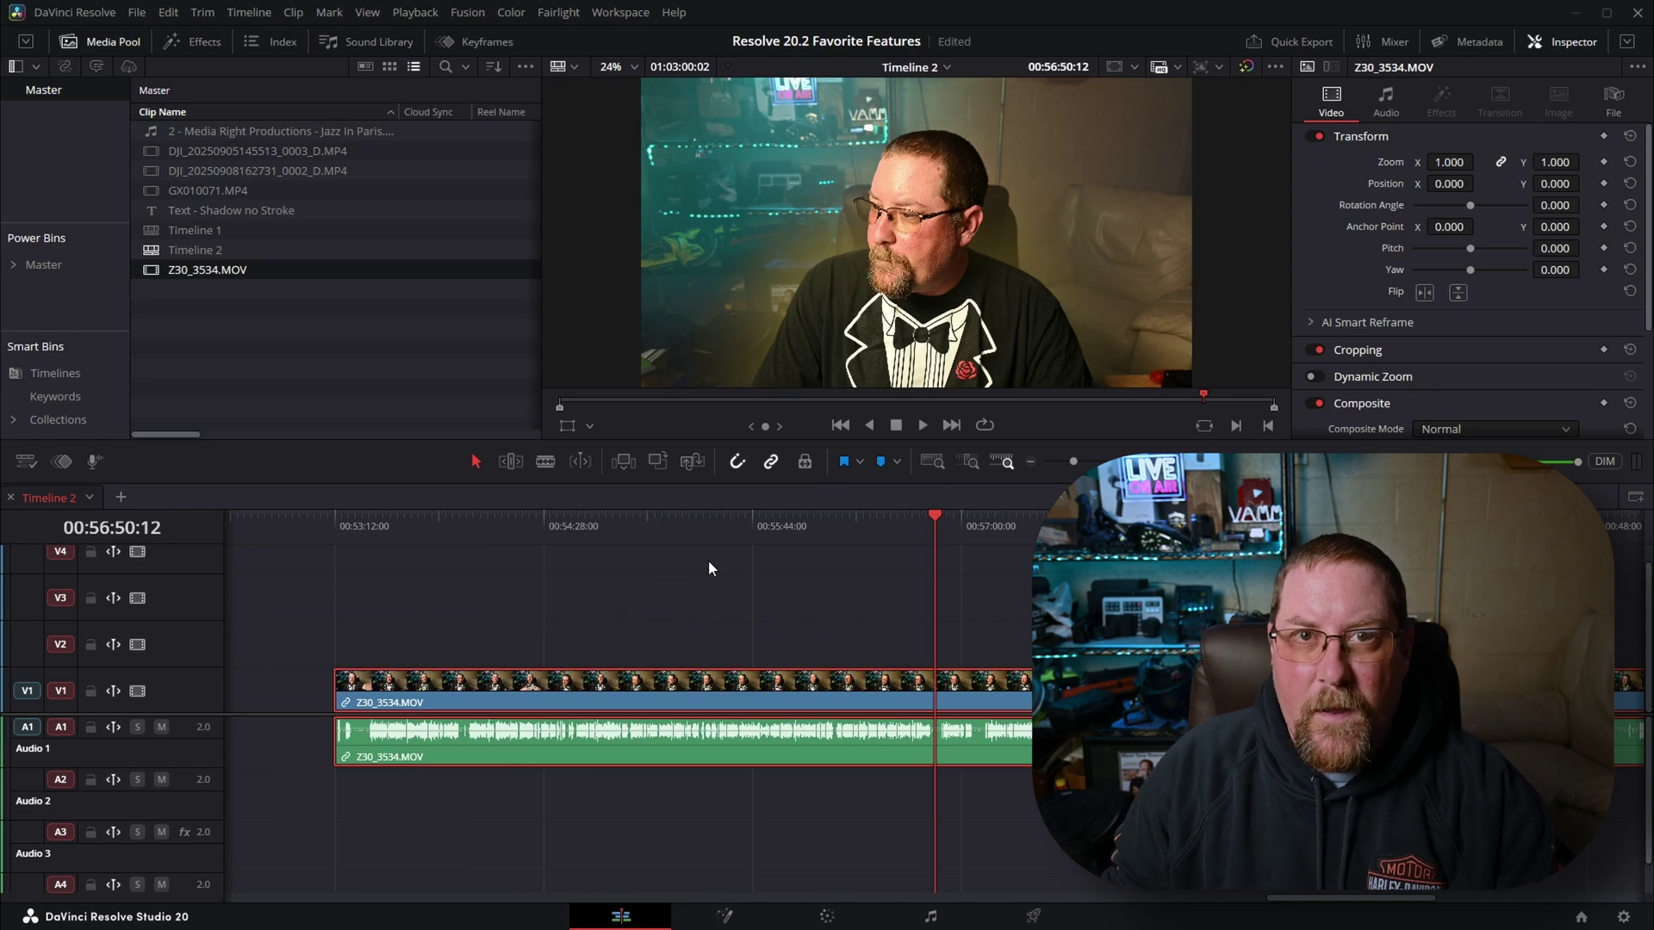
{"action": "left_click", "coordinate": [878, 525]}
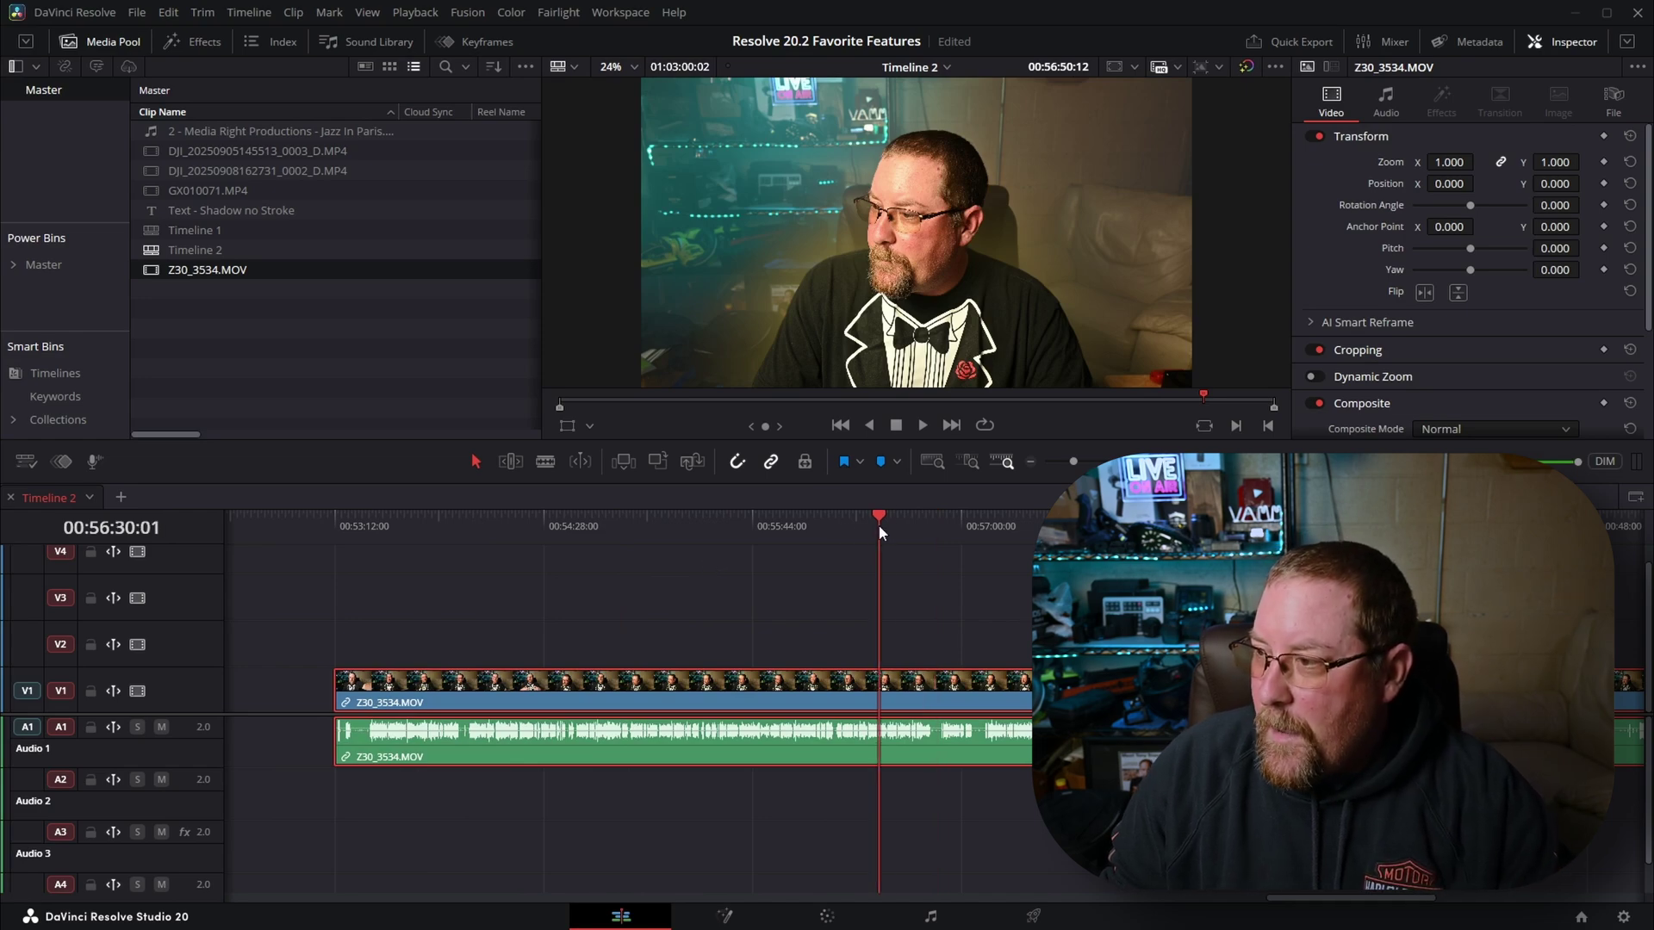
{"action": "key", "text": "space"}
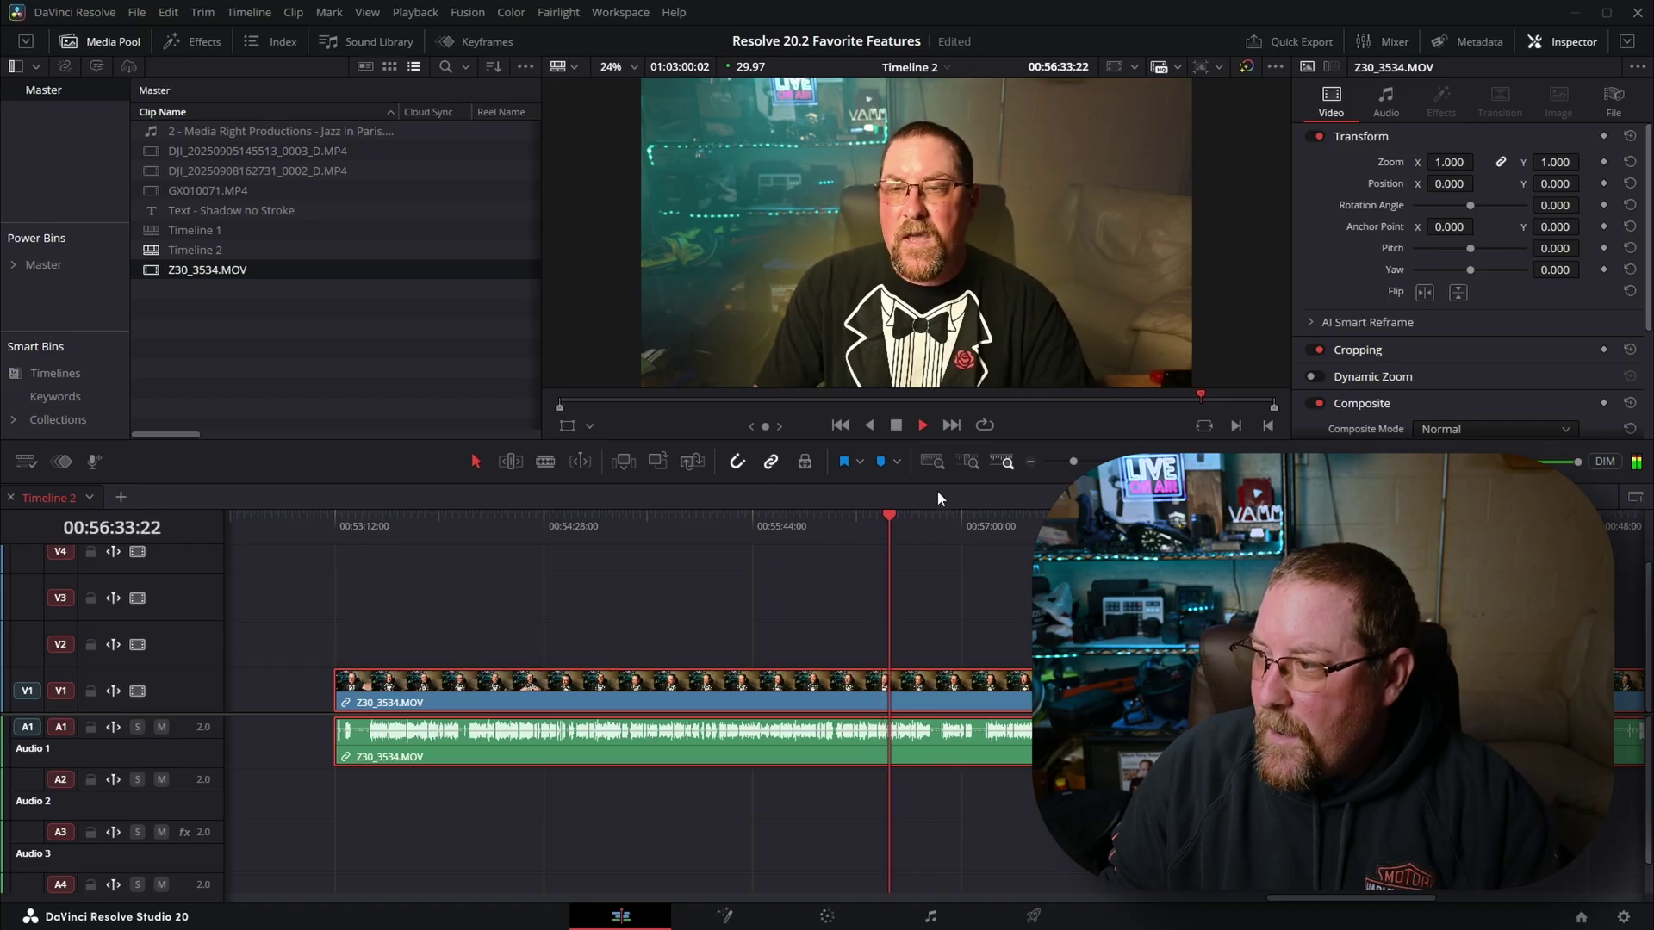
{"action": "left_click_drag", "start_coordinate": [996, 524], "coordinate": [1071, 527]}
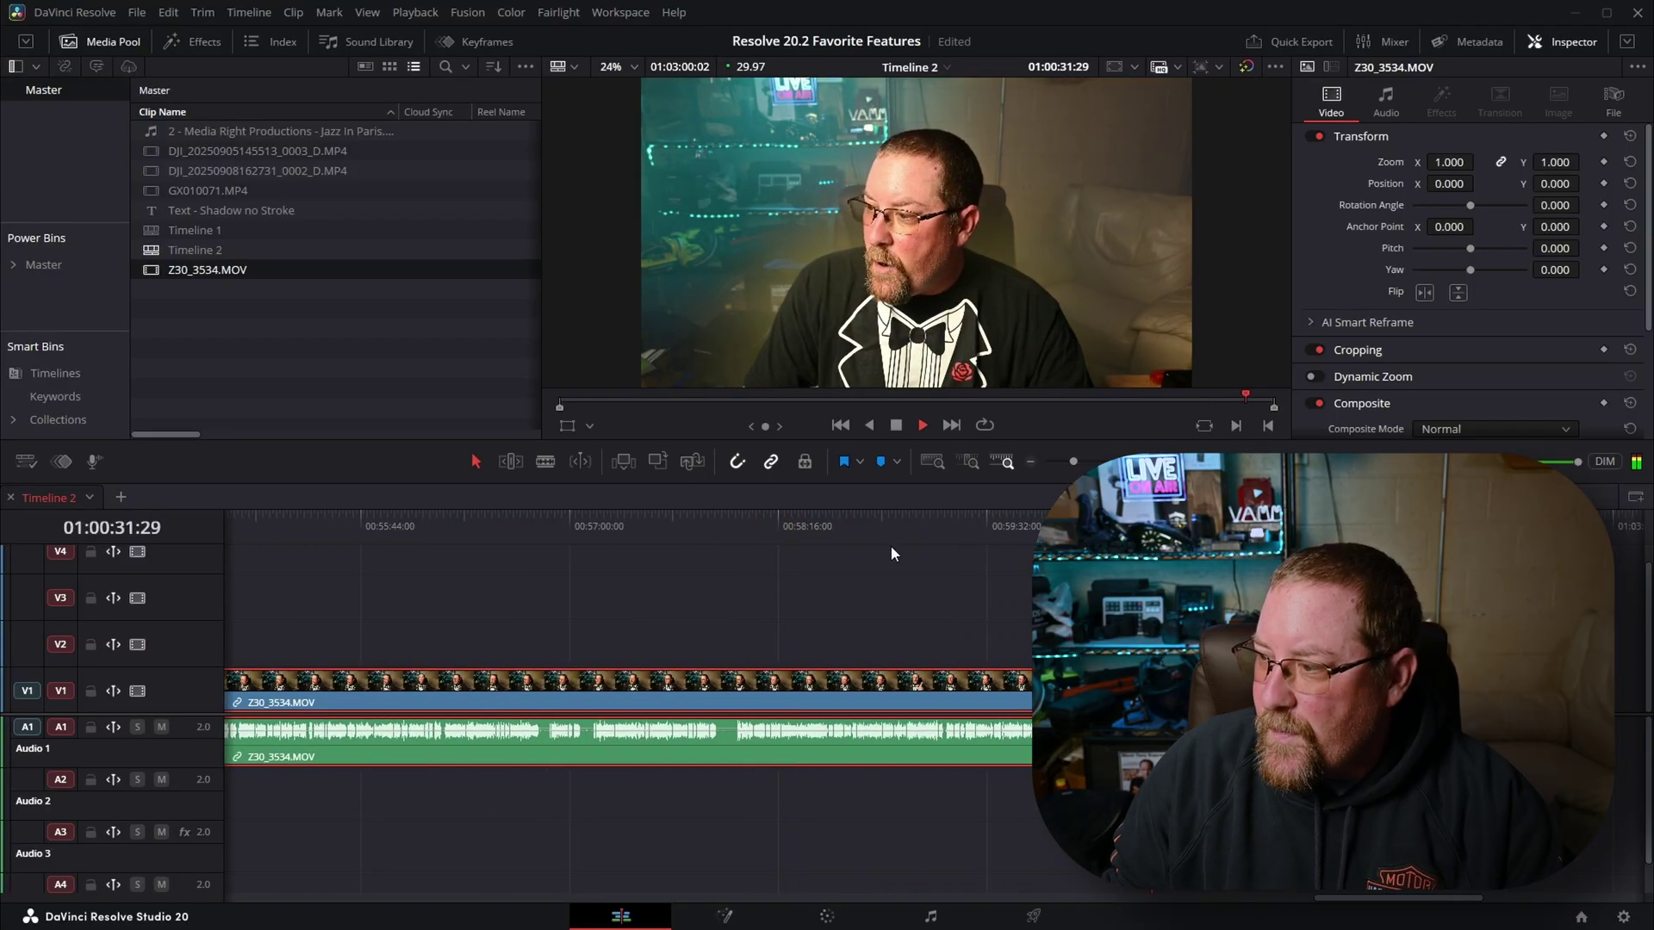
{"action": "key", "text": "space"}
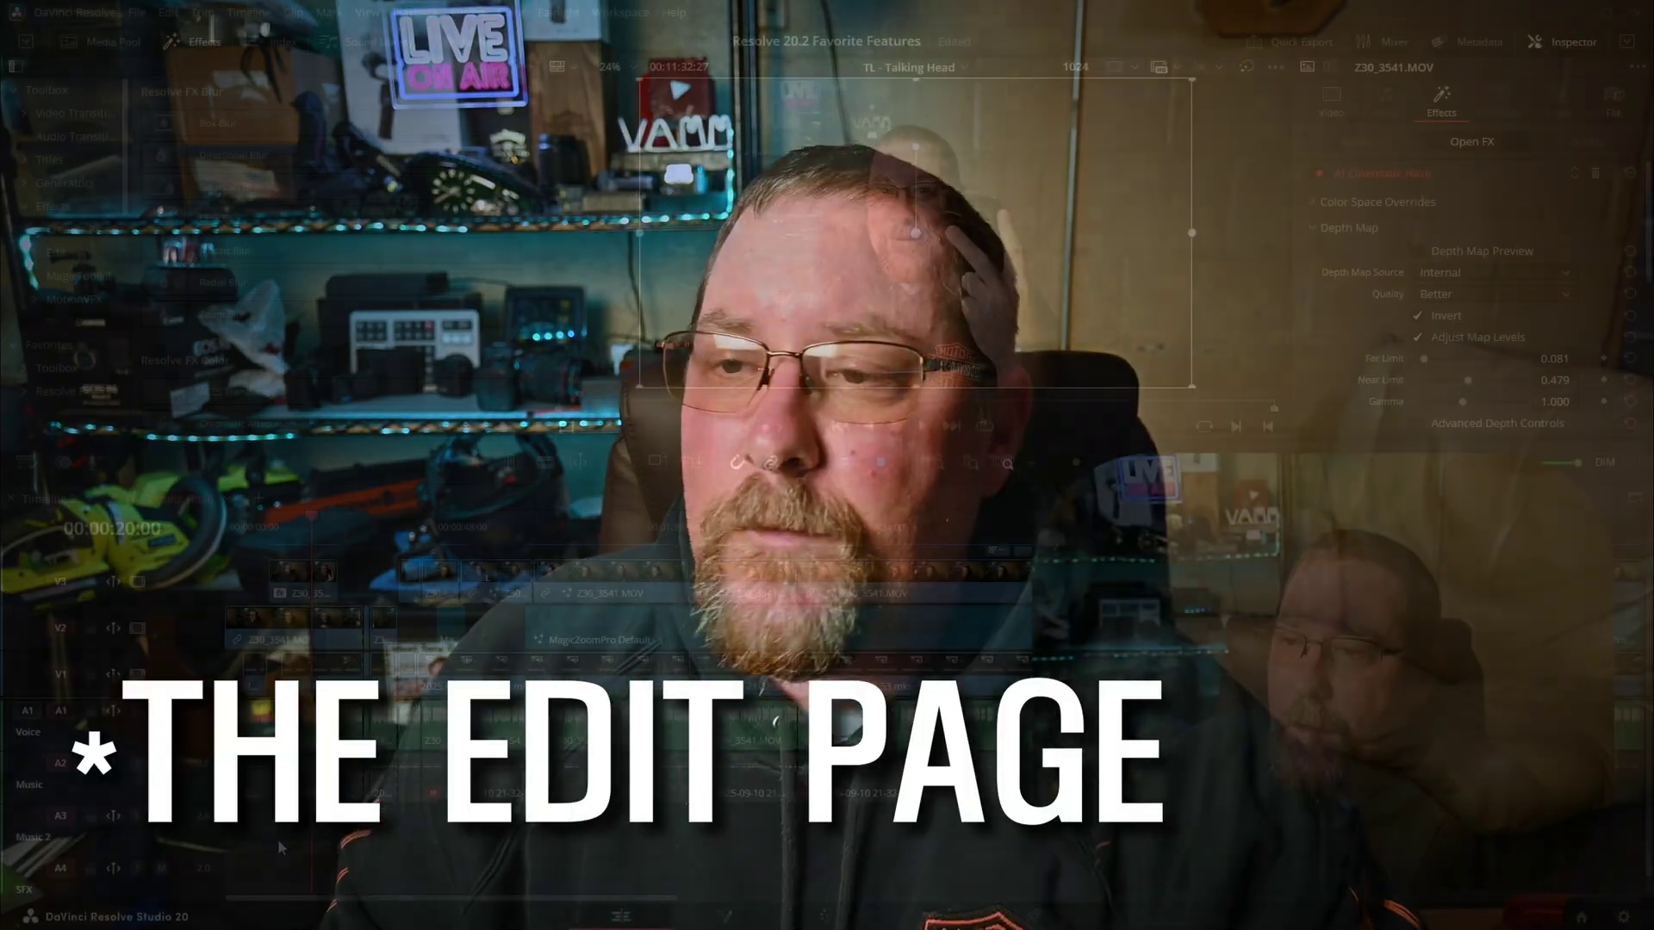
Step: Search the Effects library for 'haze' and drop Cinematic Haze onto the V3 clip
{"action": "left_click", "coordinate": [208, 45]}
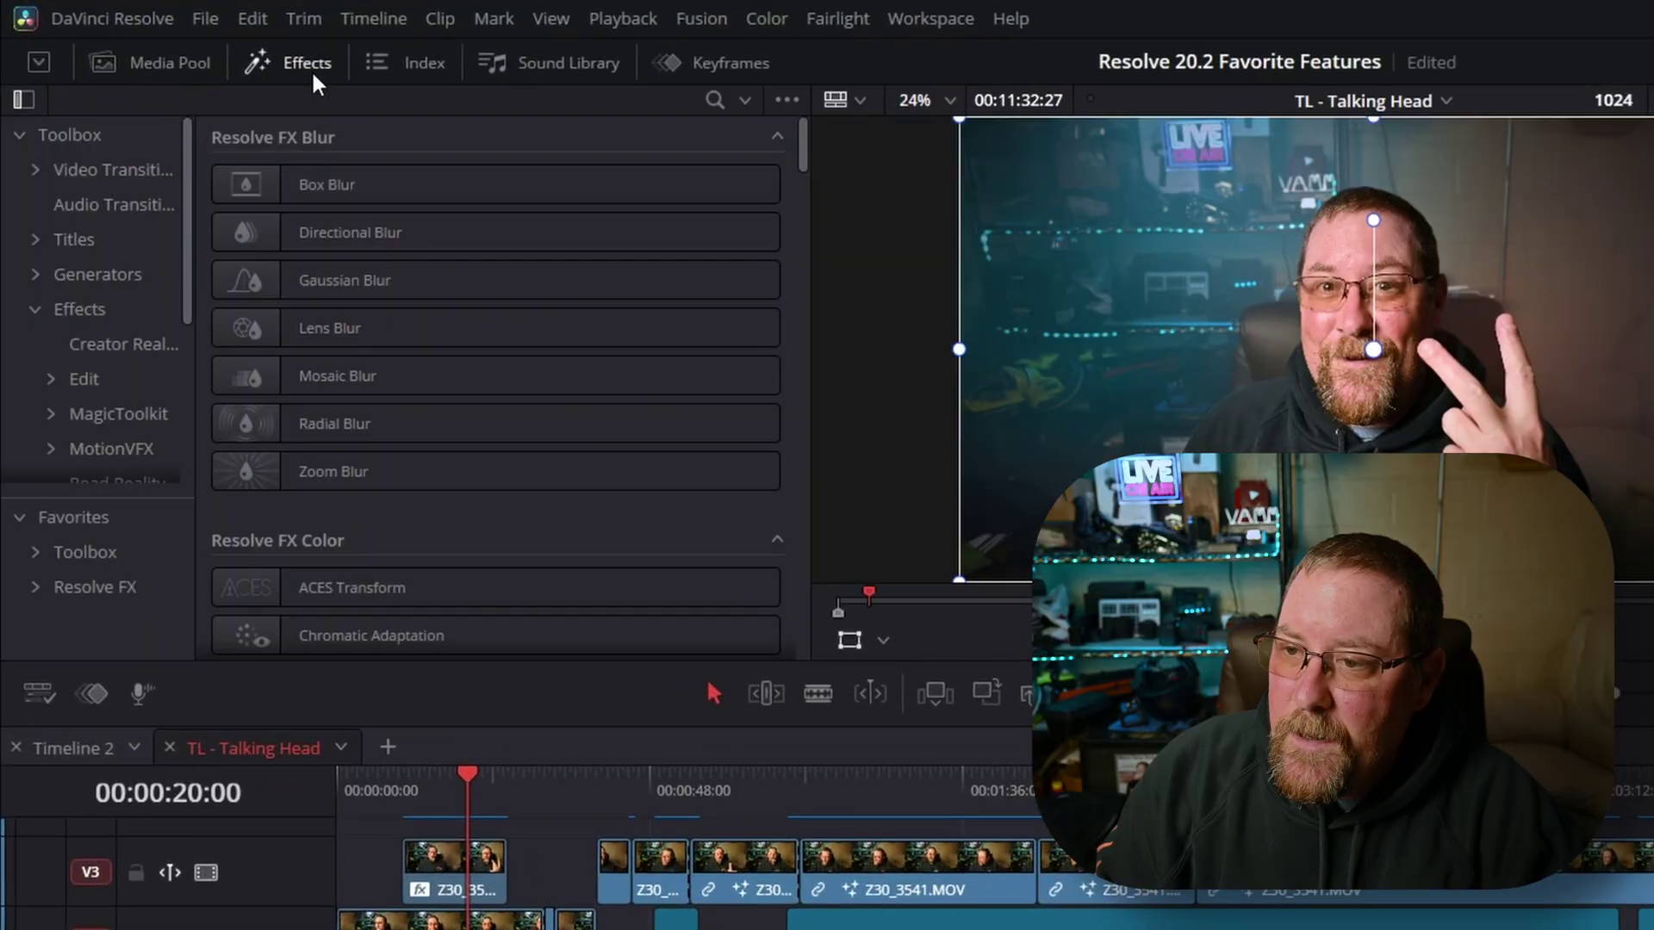
{"action": "scroll", "coordinate": [100, 240], "scroll_direction": "down", "scroll_amount": 5}
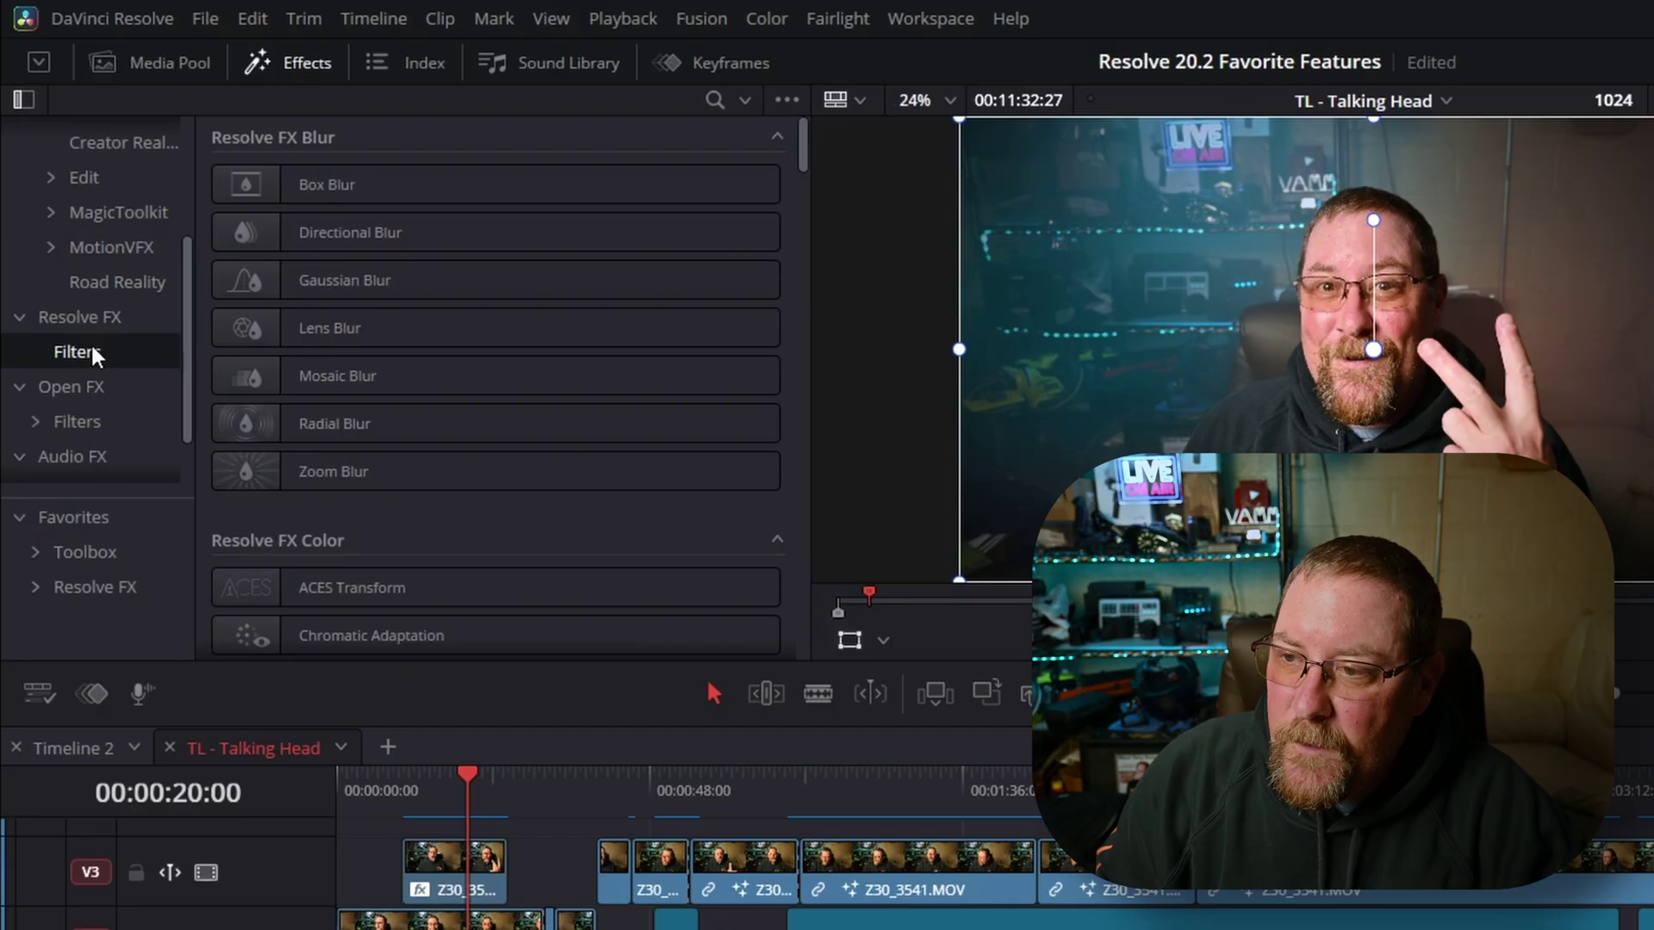
{"action": "left_click", "coordinate": [714, 100]}
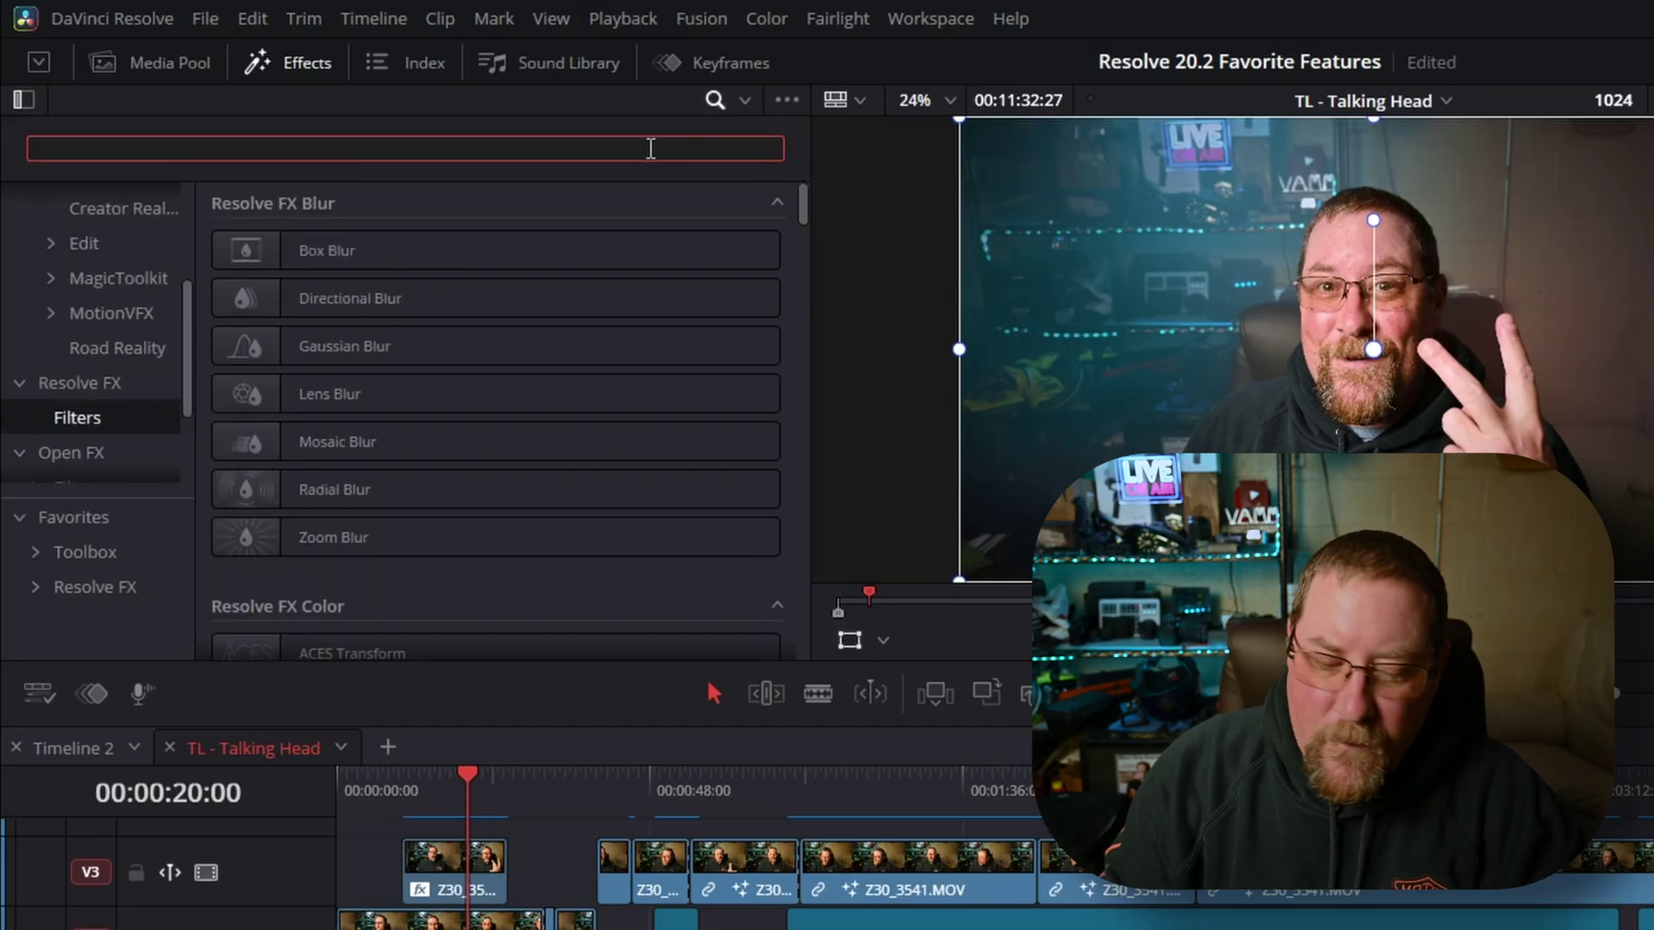
{"action": "type", "text": "haze"}
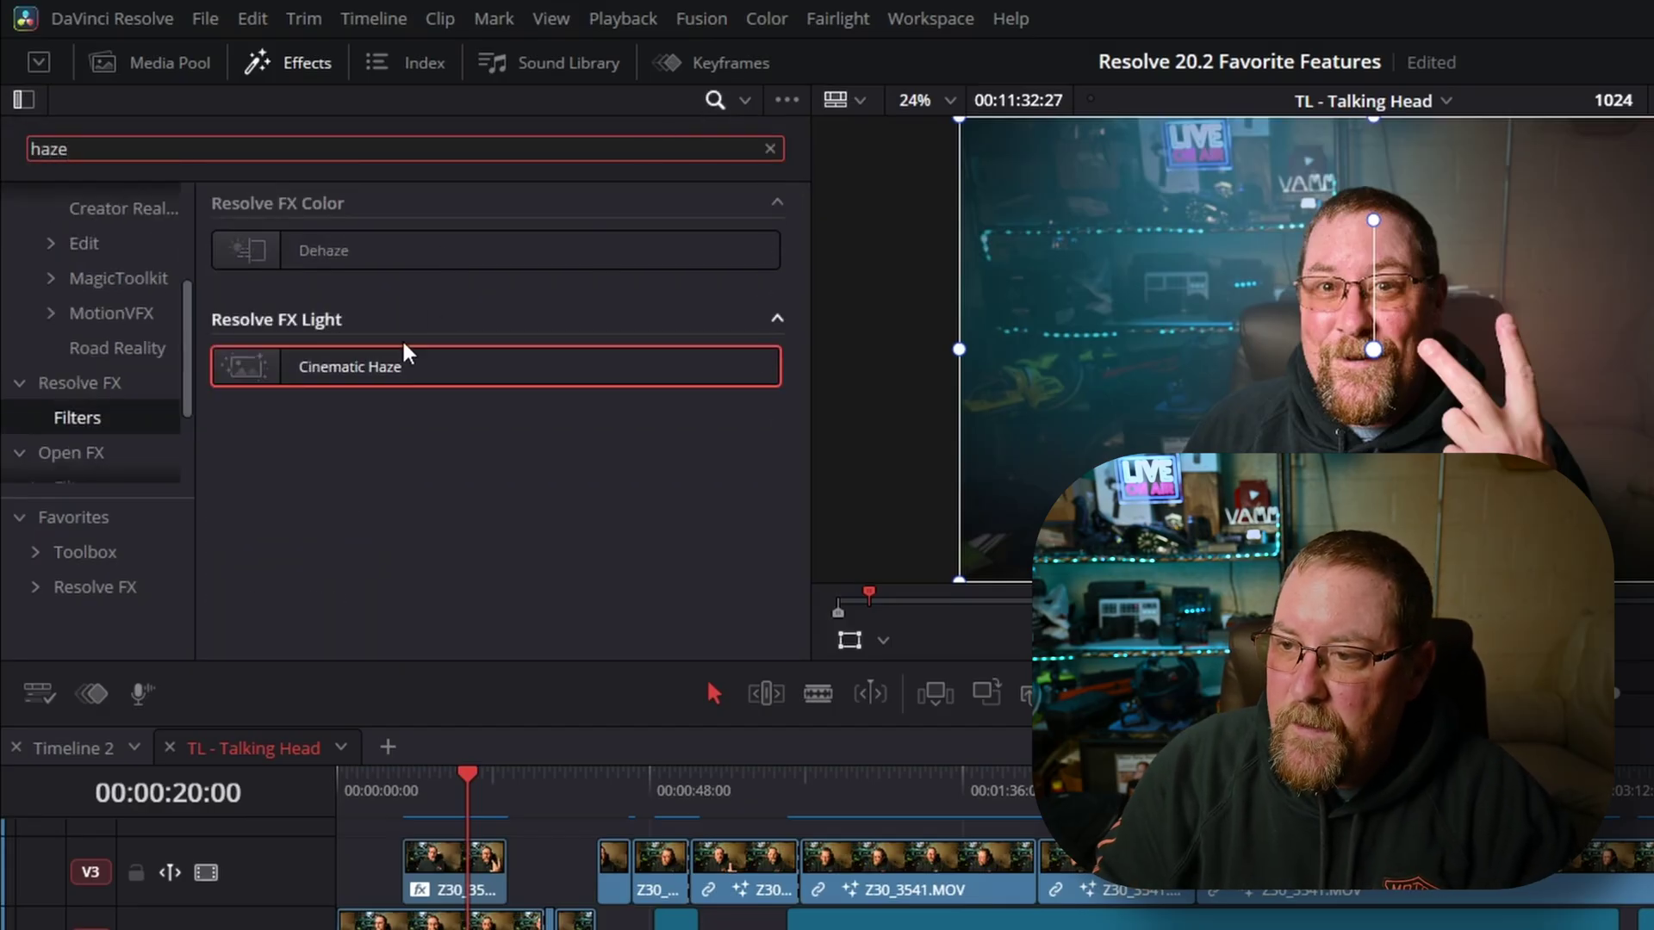
{"action": "left_click_drag", "start_coordinate": [324, 365], "coordinate": [771, 847]}
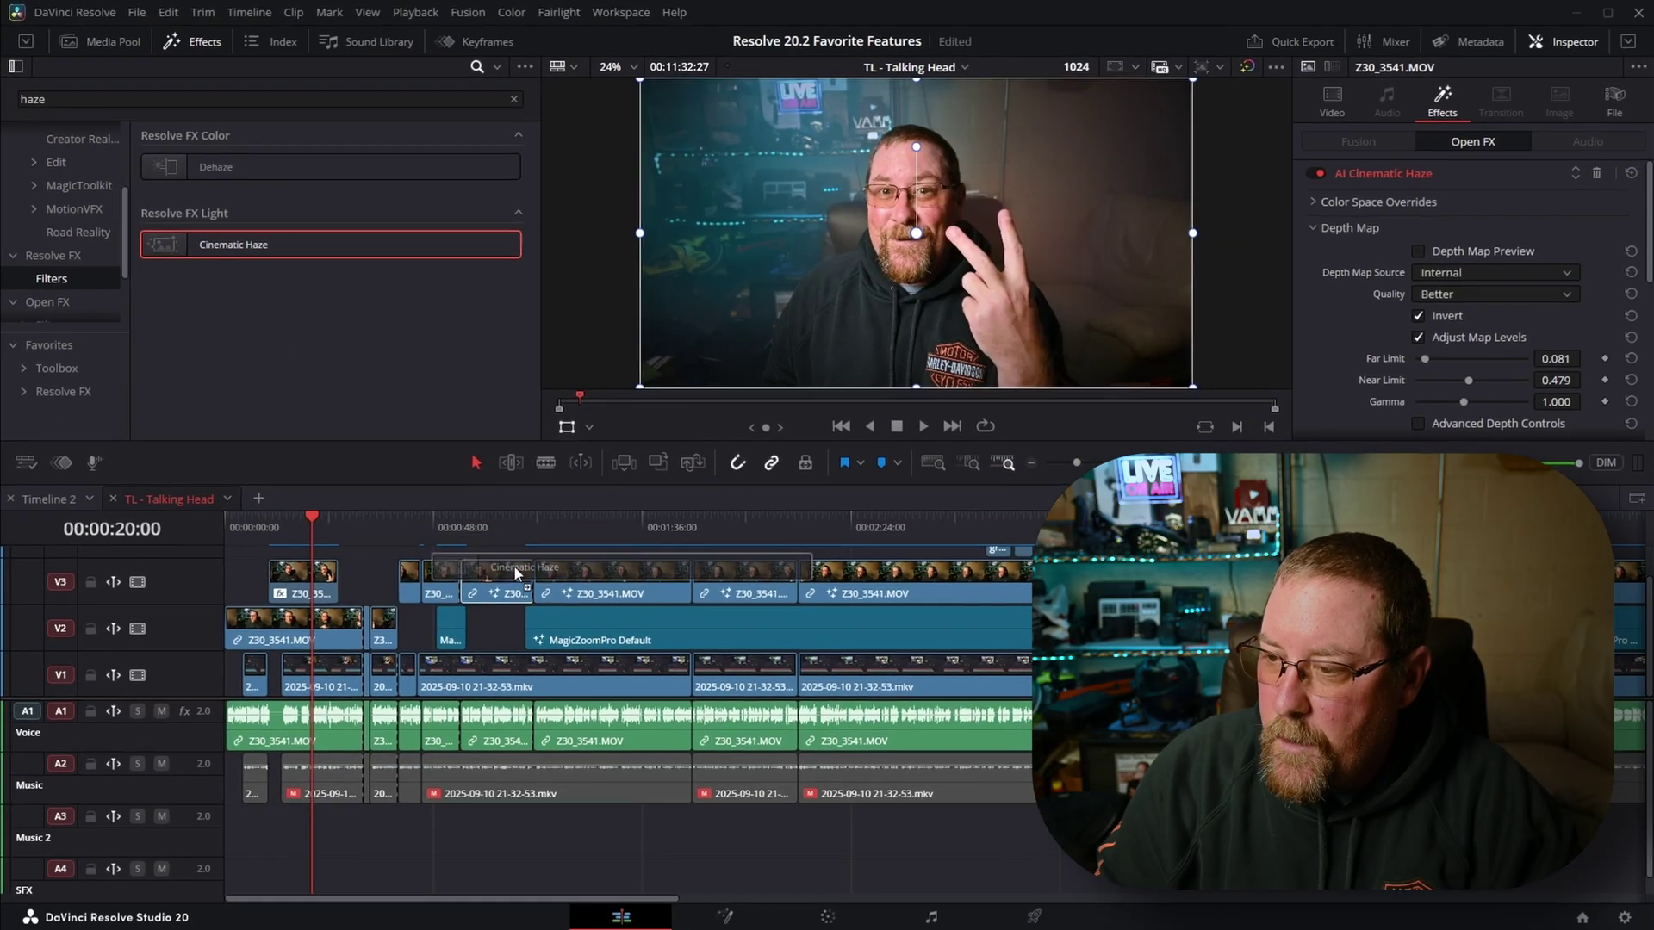
{"action": "left_click_drag", "start_coordinate": [513, 565], "coordinate": [513, 567]}
{"action": "left_click", "coordinate": [498, 521]}
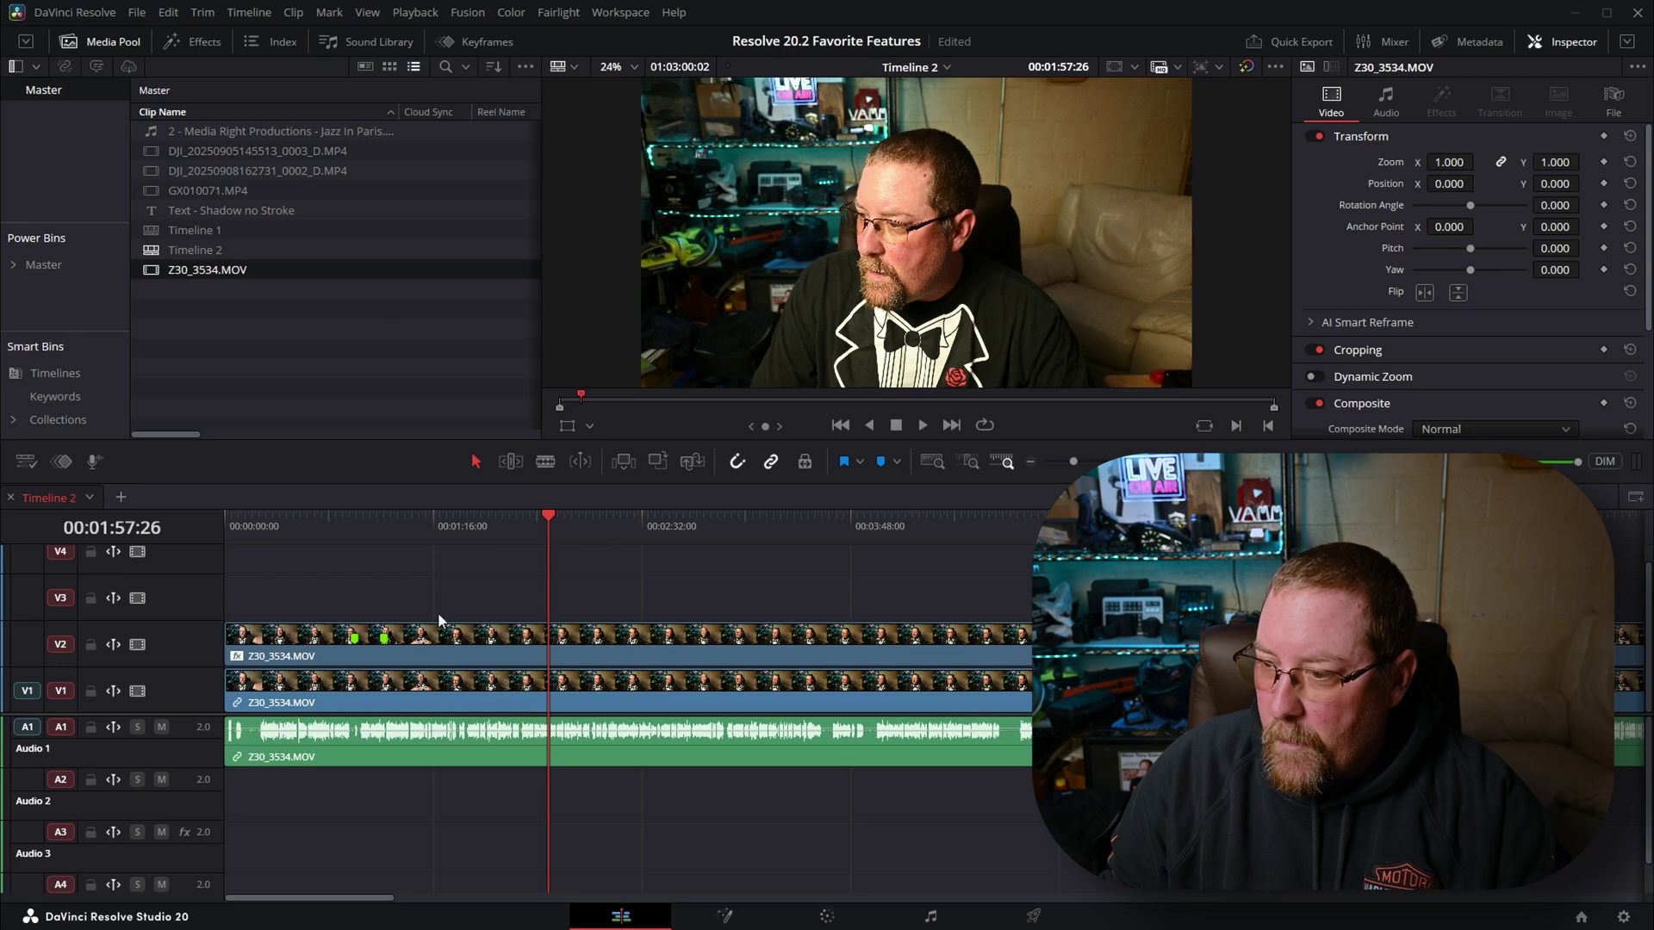
{"action": "left_click", "coordinate": [363, 523]}
{"action": "left_click", "coordinate": [373, 521]}
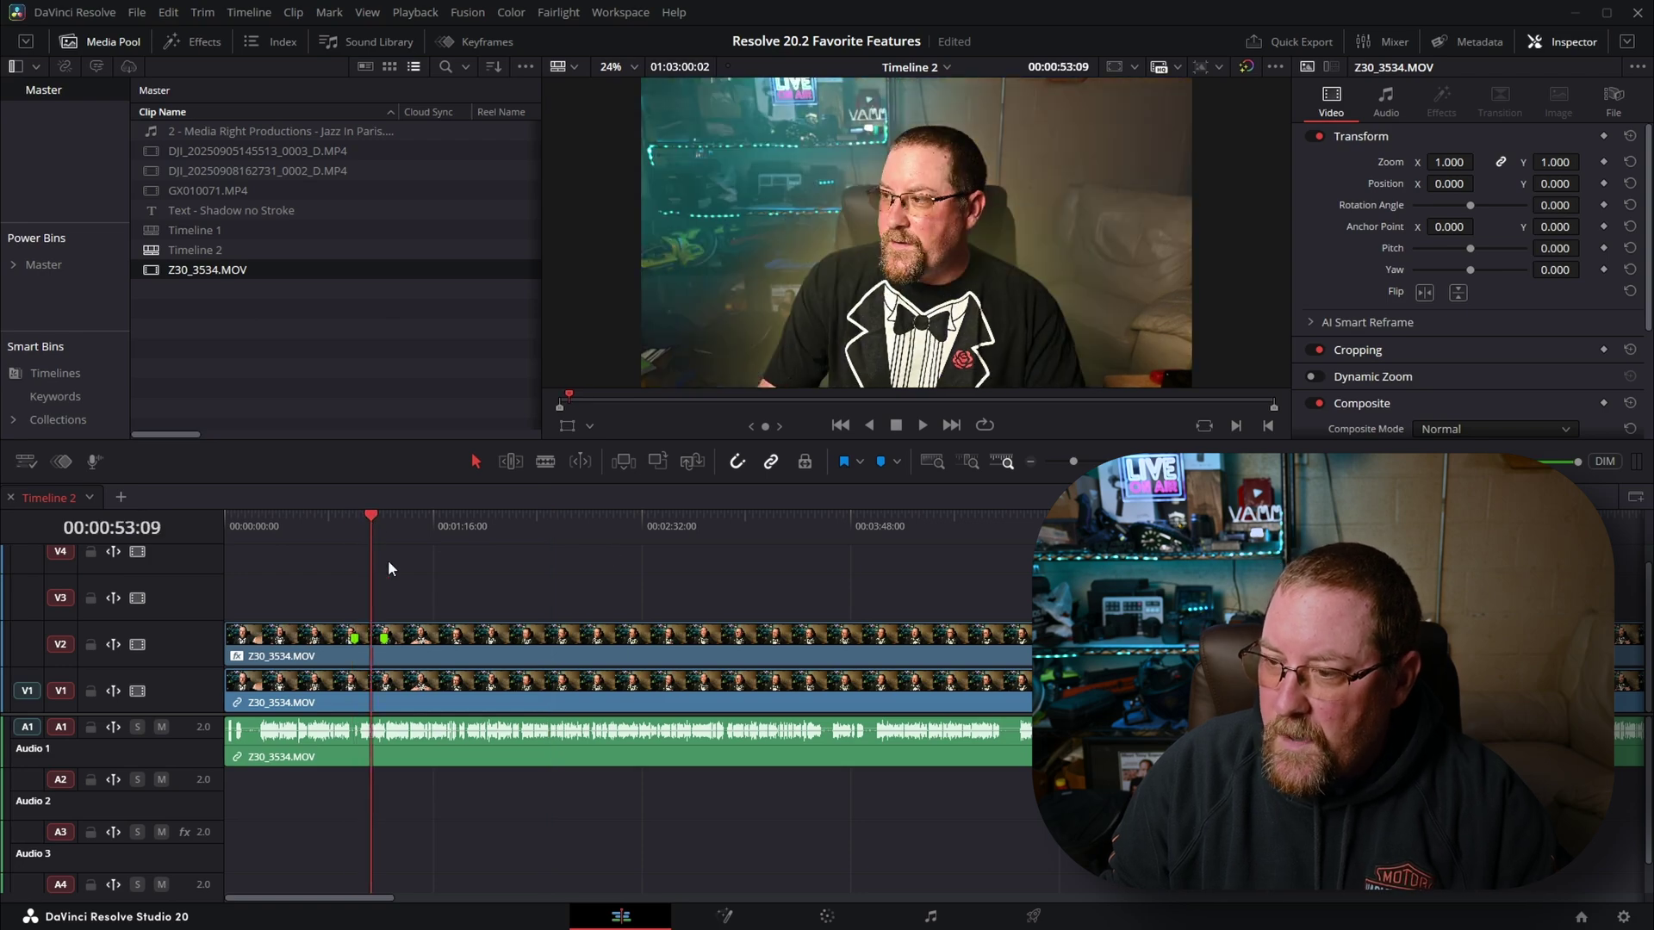
{"action": "key", "text": "ctrl+equal"}
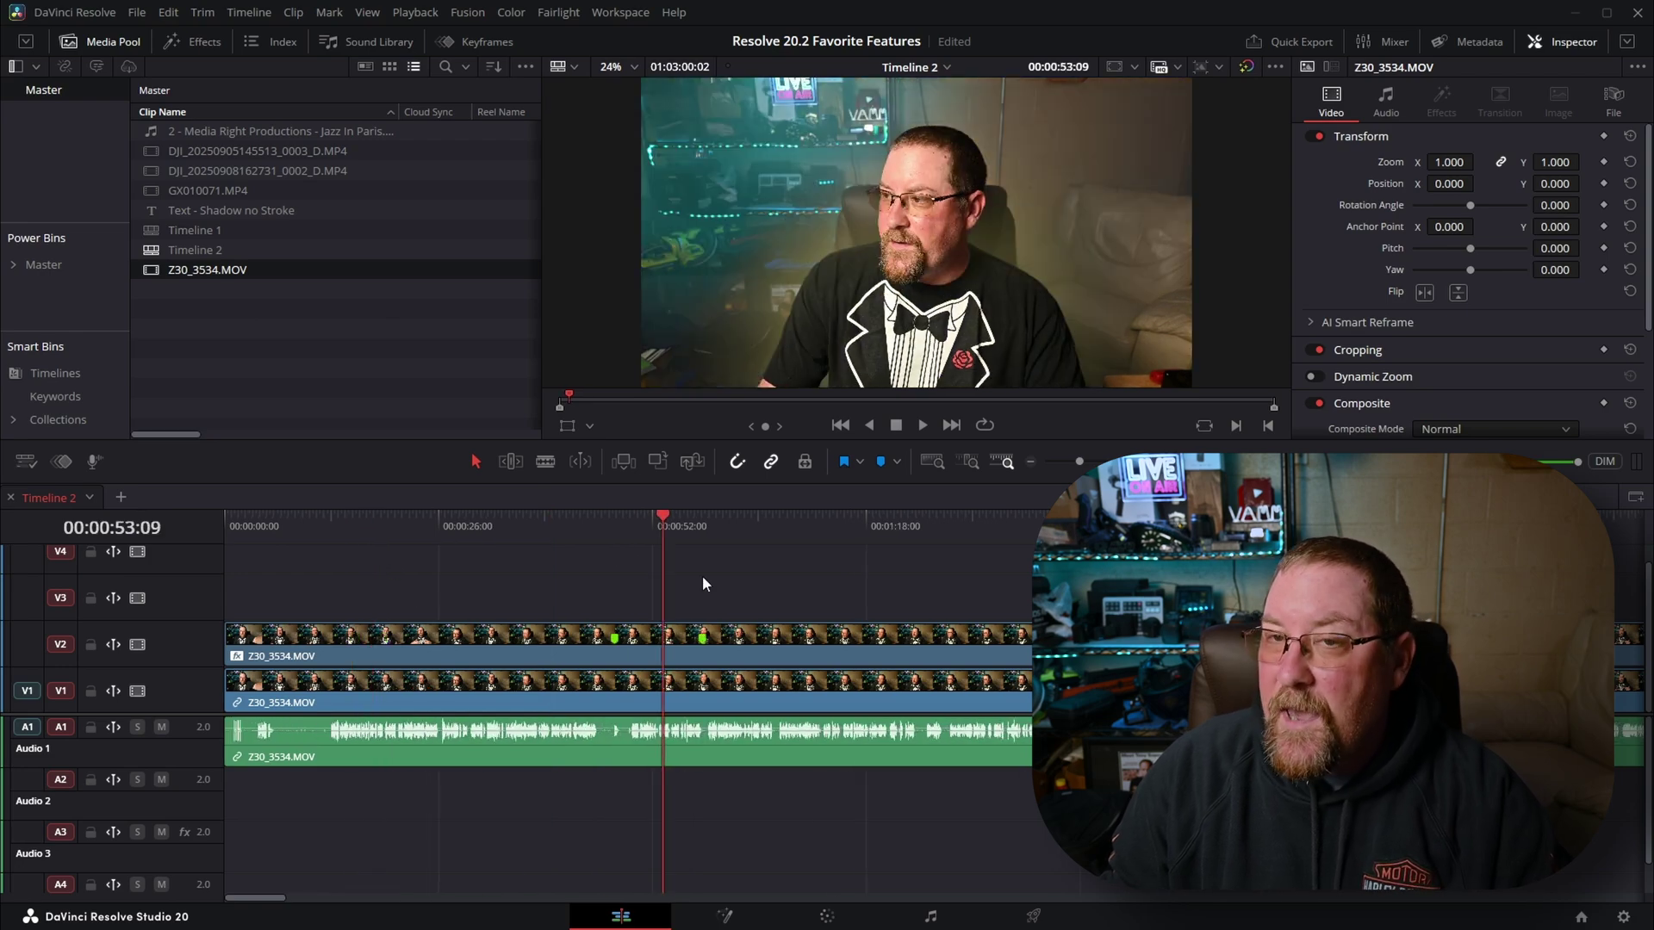
{"action": "left_click", "coordinate": [749, 640]}
{"action": "left_click", "coordinate": [737, 685]}
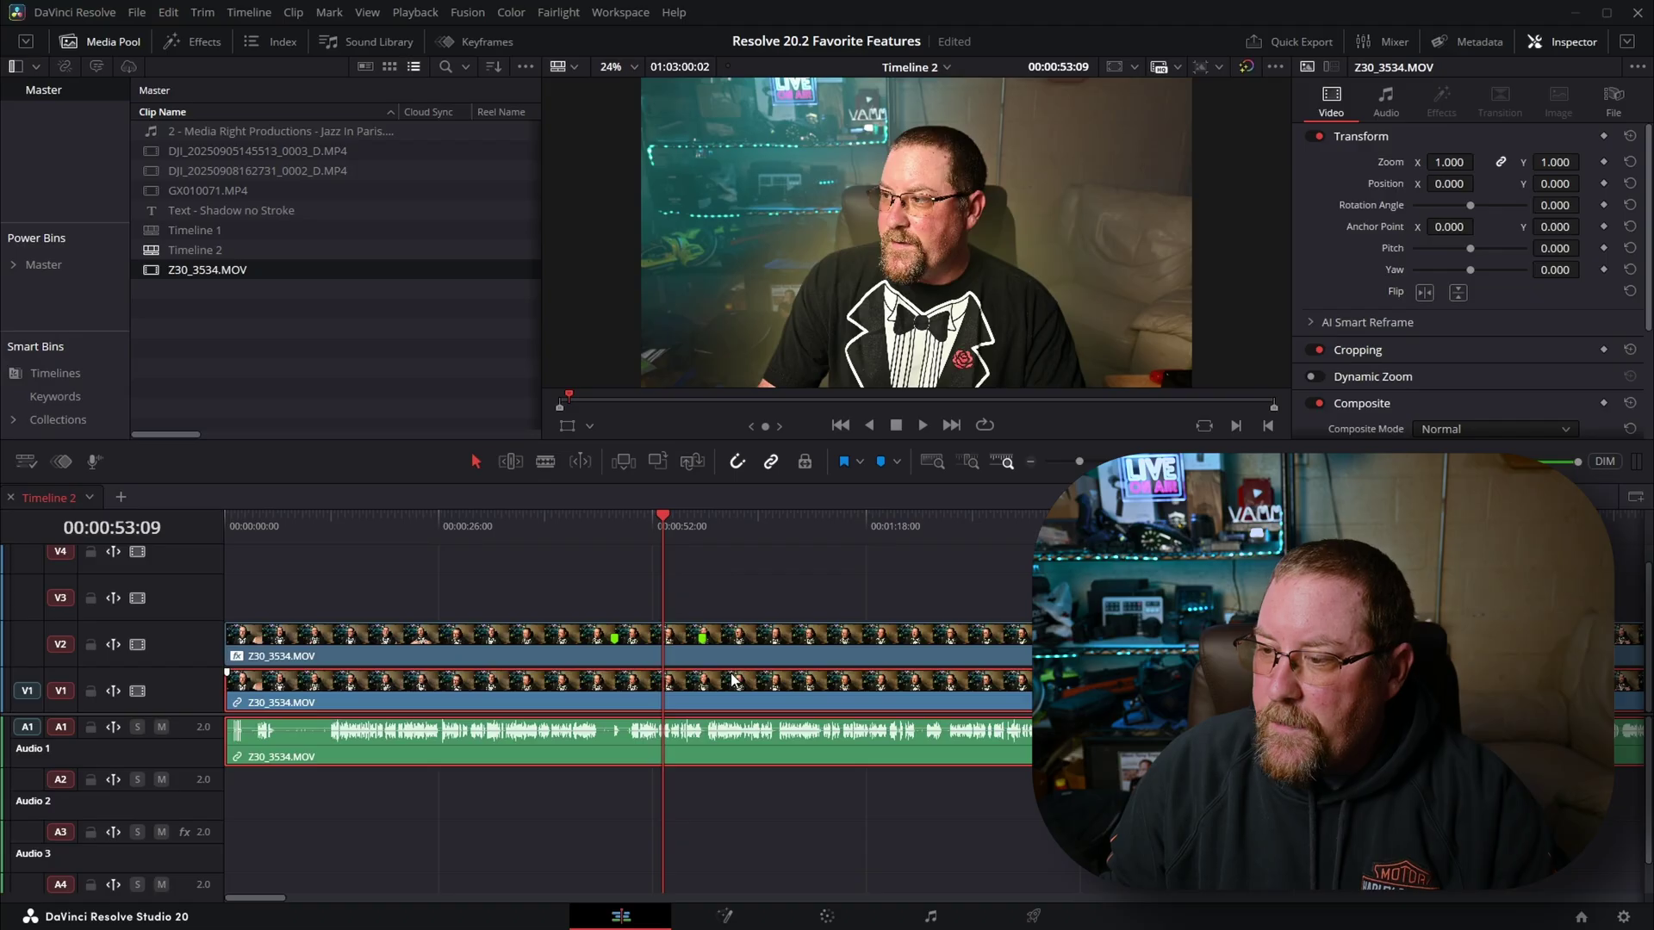
{"action": "key", "text": "d"}
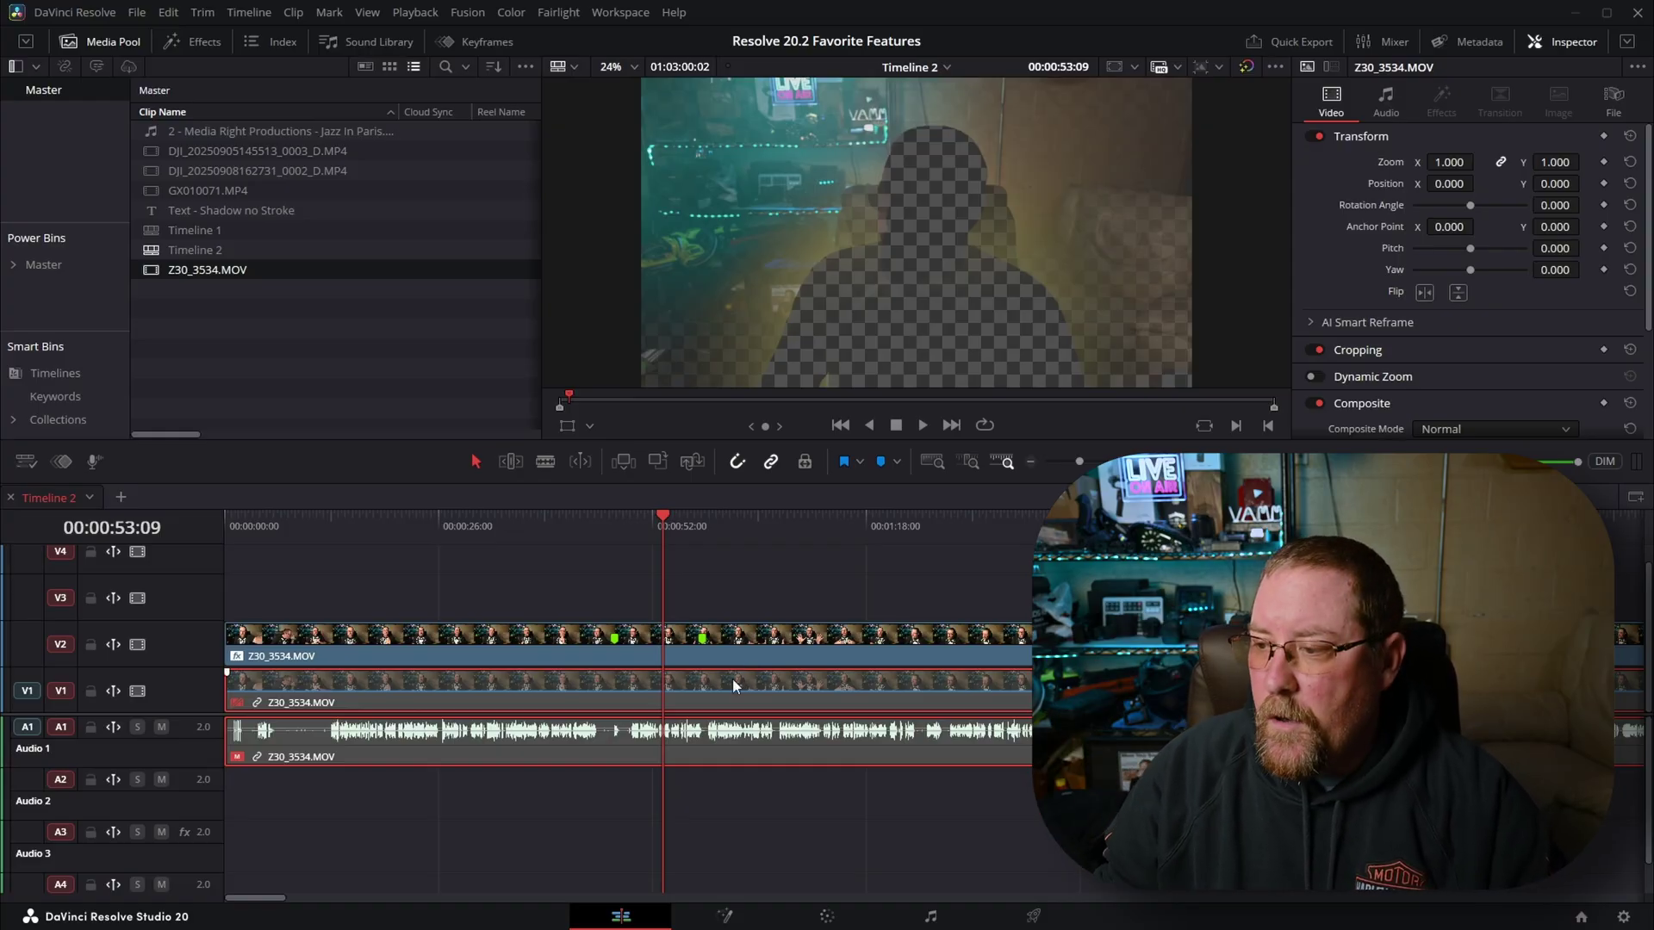
{"action": "left_click", "coordinate": [729, 699]}
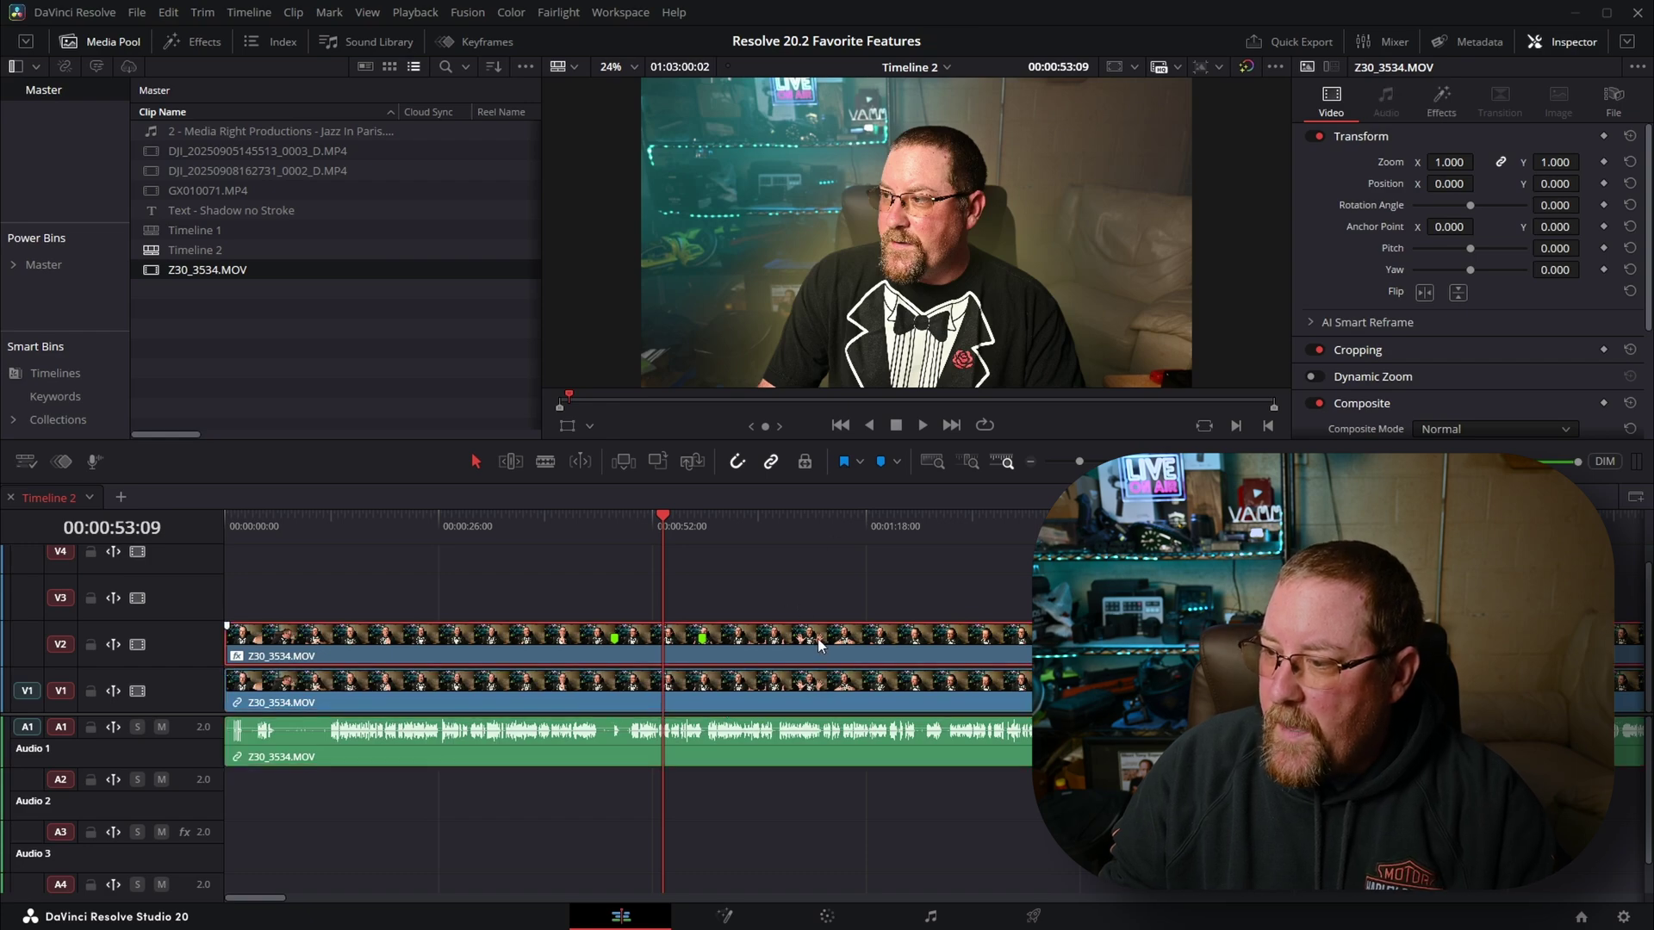
{"action": "key", "text": "d"}
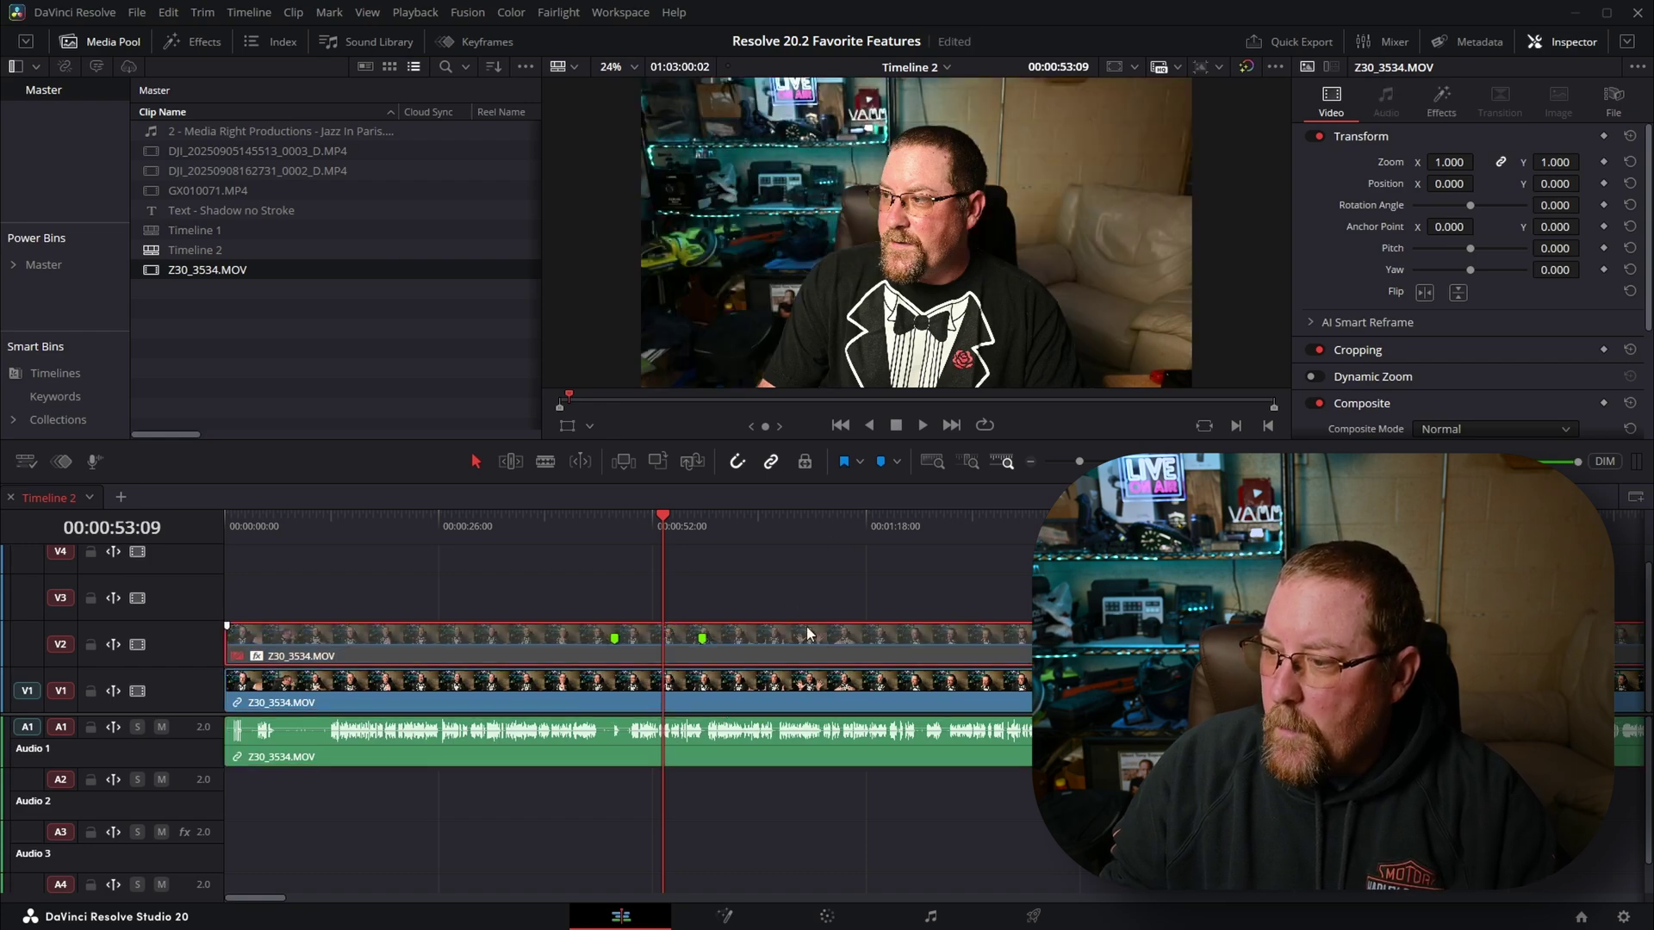
{"action": "key", "text": "d"}
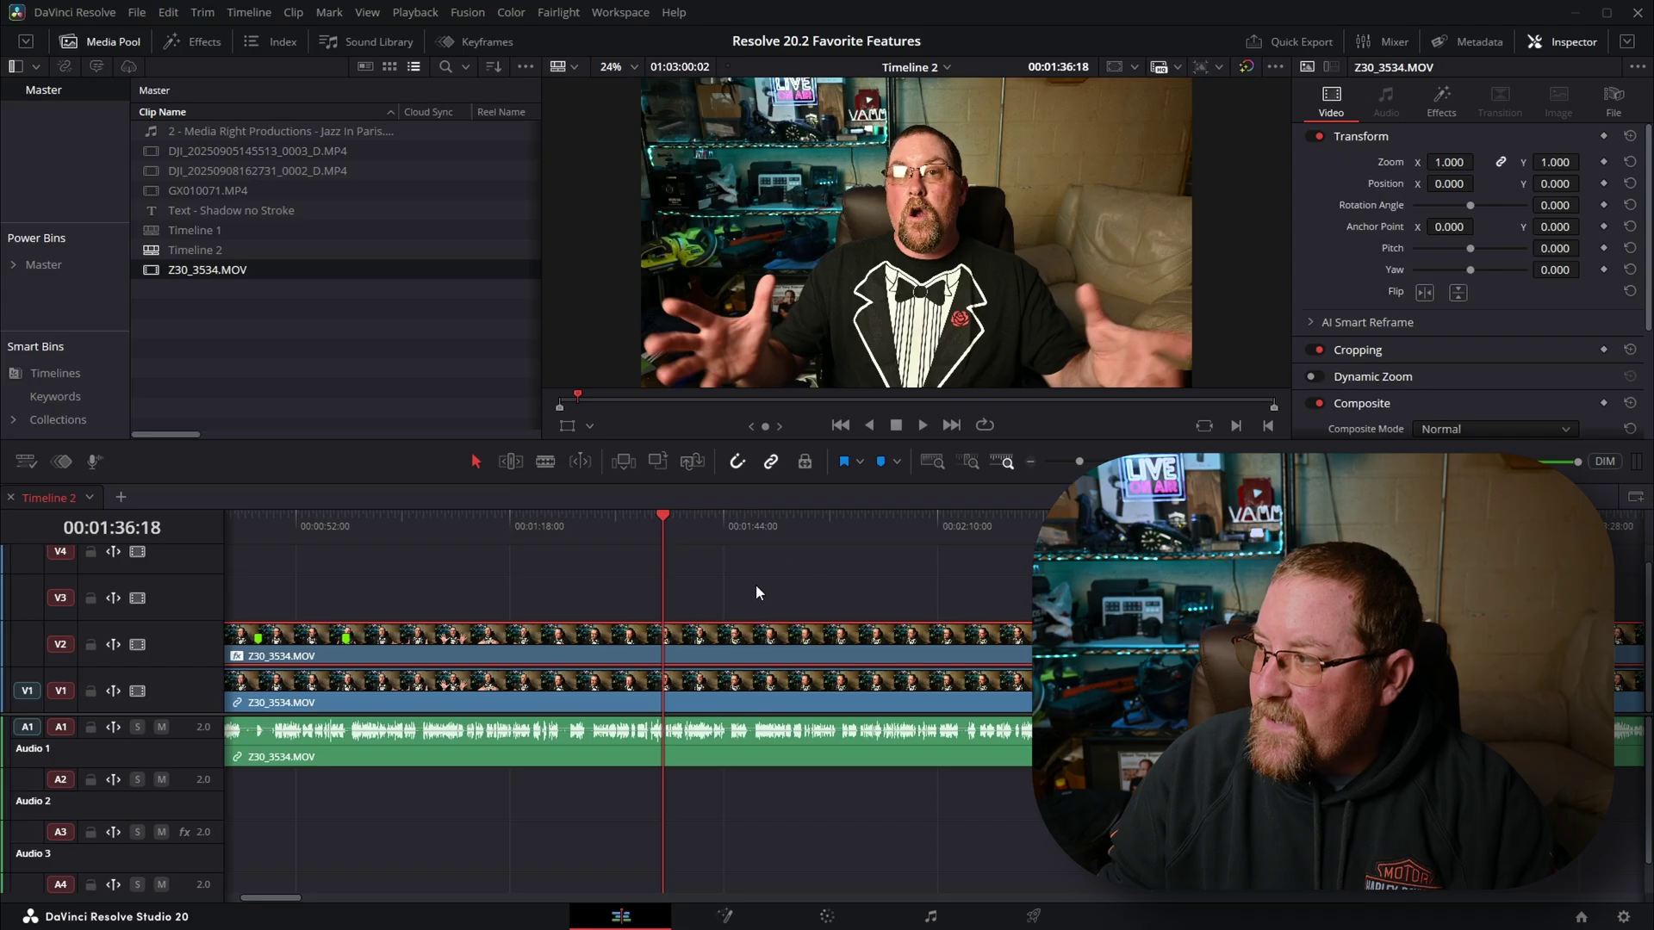
Step: Expand AI Cinematic Haze Global Blend (Blend 0.000) in the Inspector, save, and play ahead
{"action": "left_click", "coordinate": [1449, 102]}
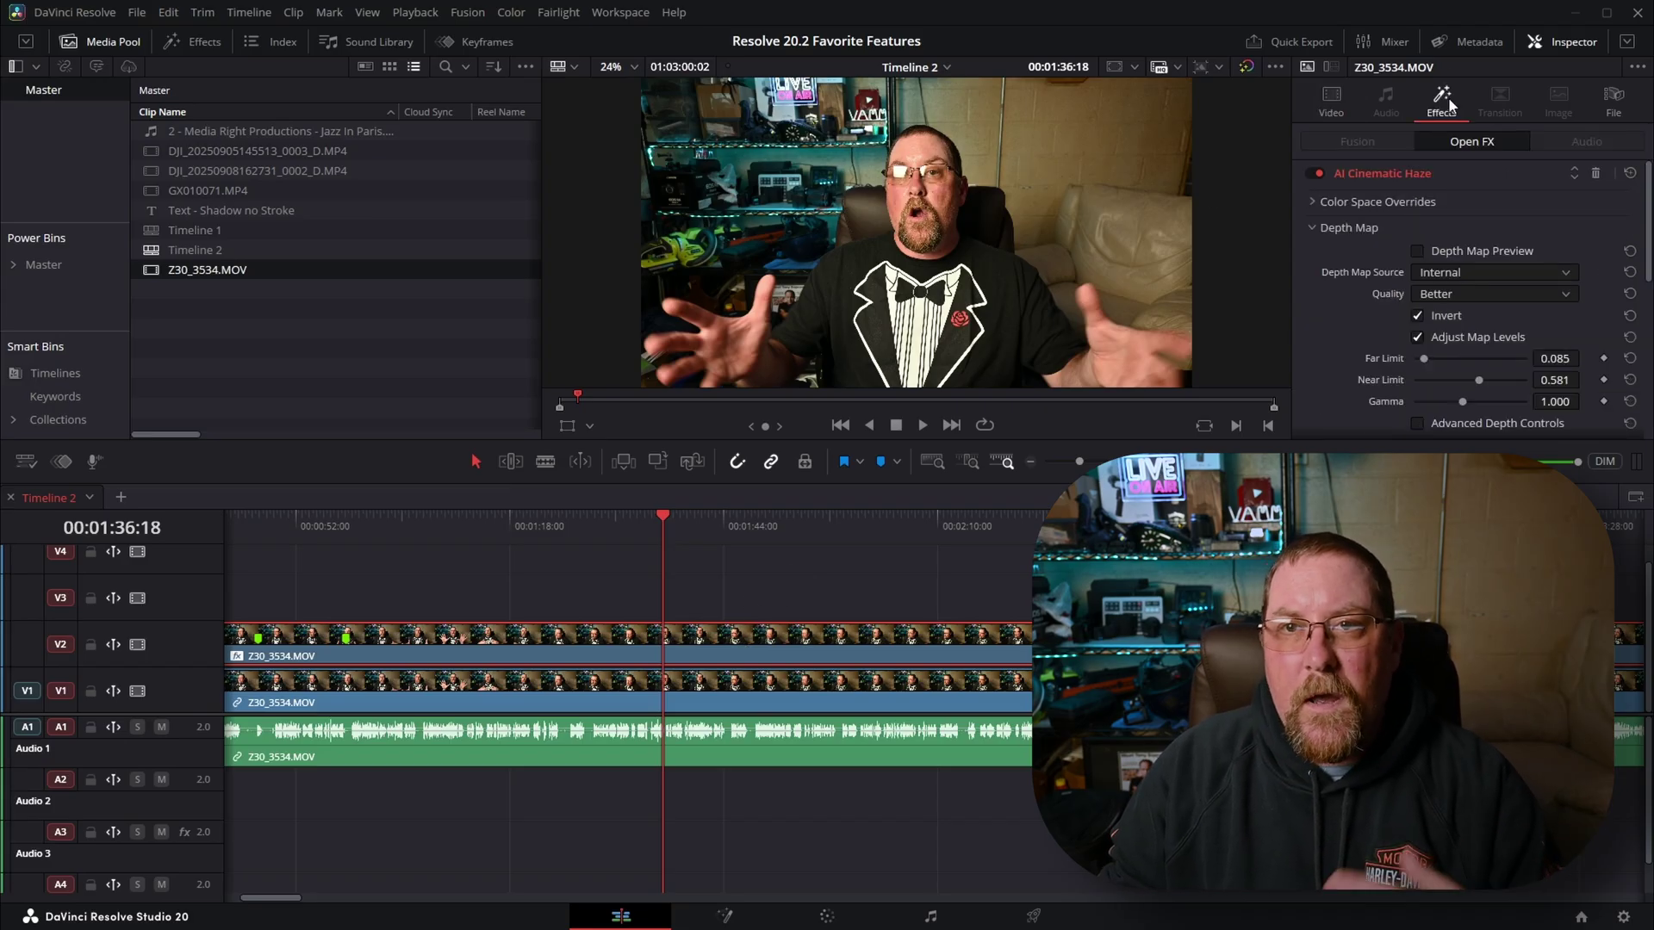
{"action": "scroll", "coordinate": [1433, 292], "scroll_direction": "down", "scroll_amount": 5}
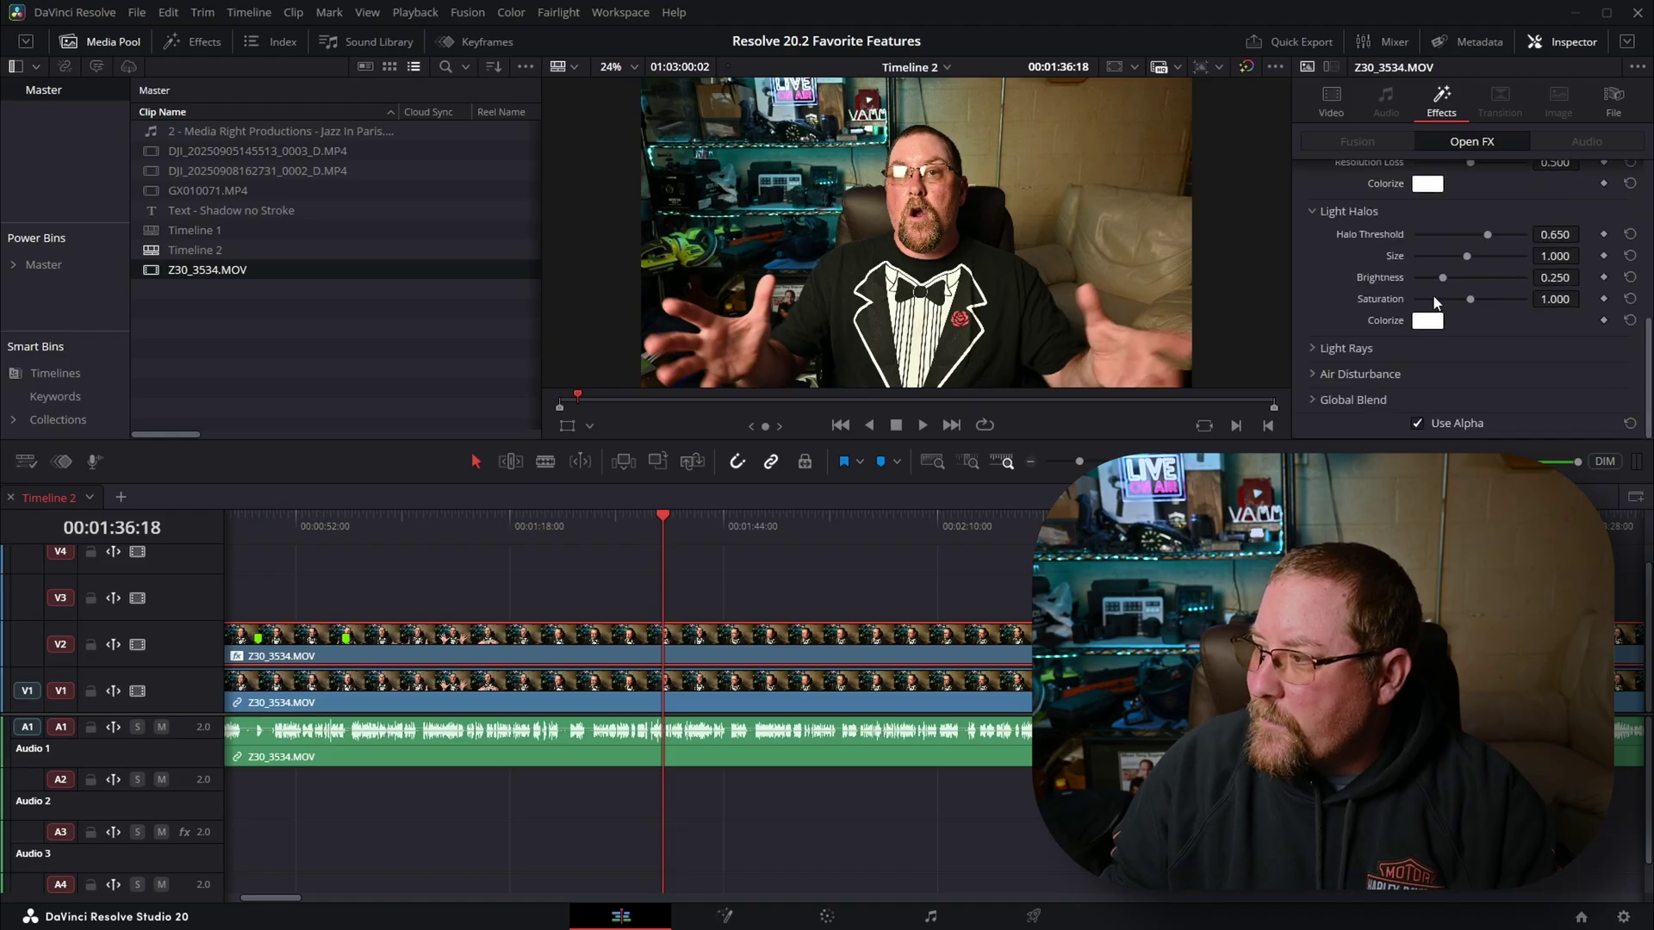
{"action": "left_click", "coordinate": [1311, 398]}
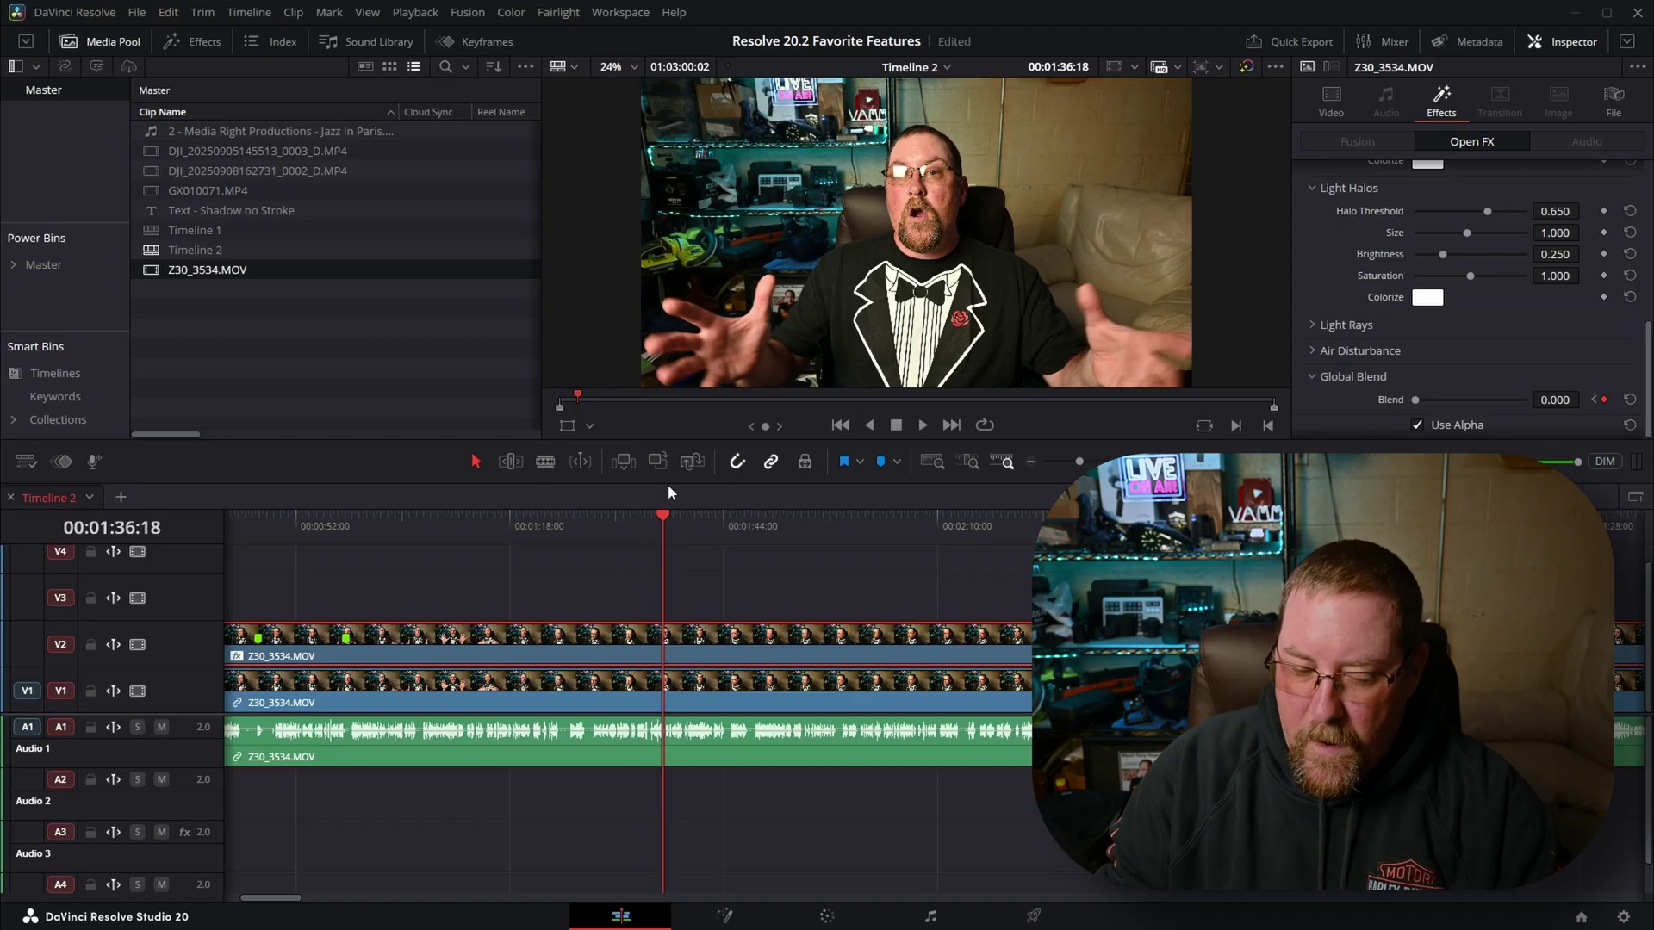
{"action": "key", "text": "ctrl+s"}
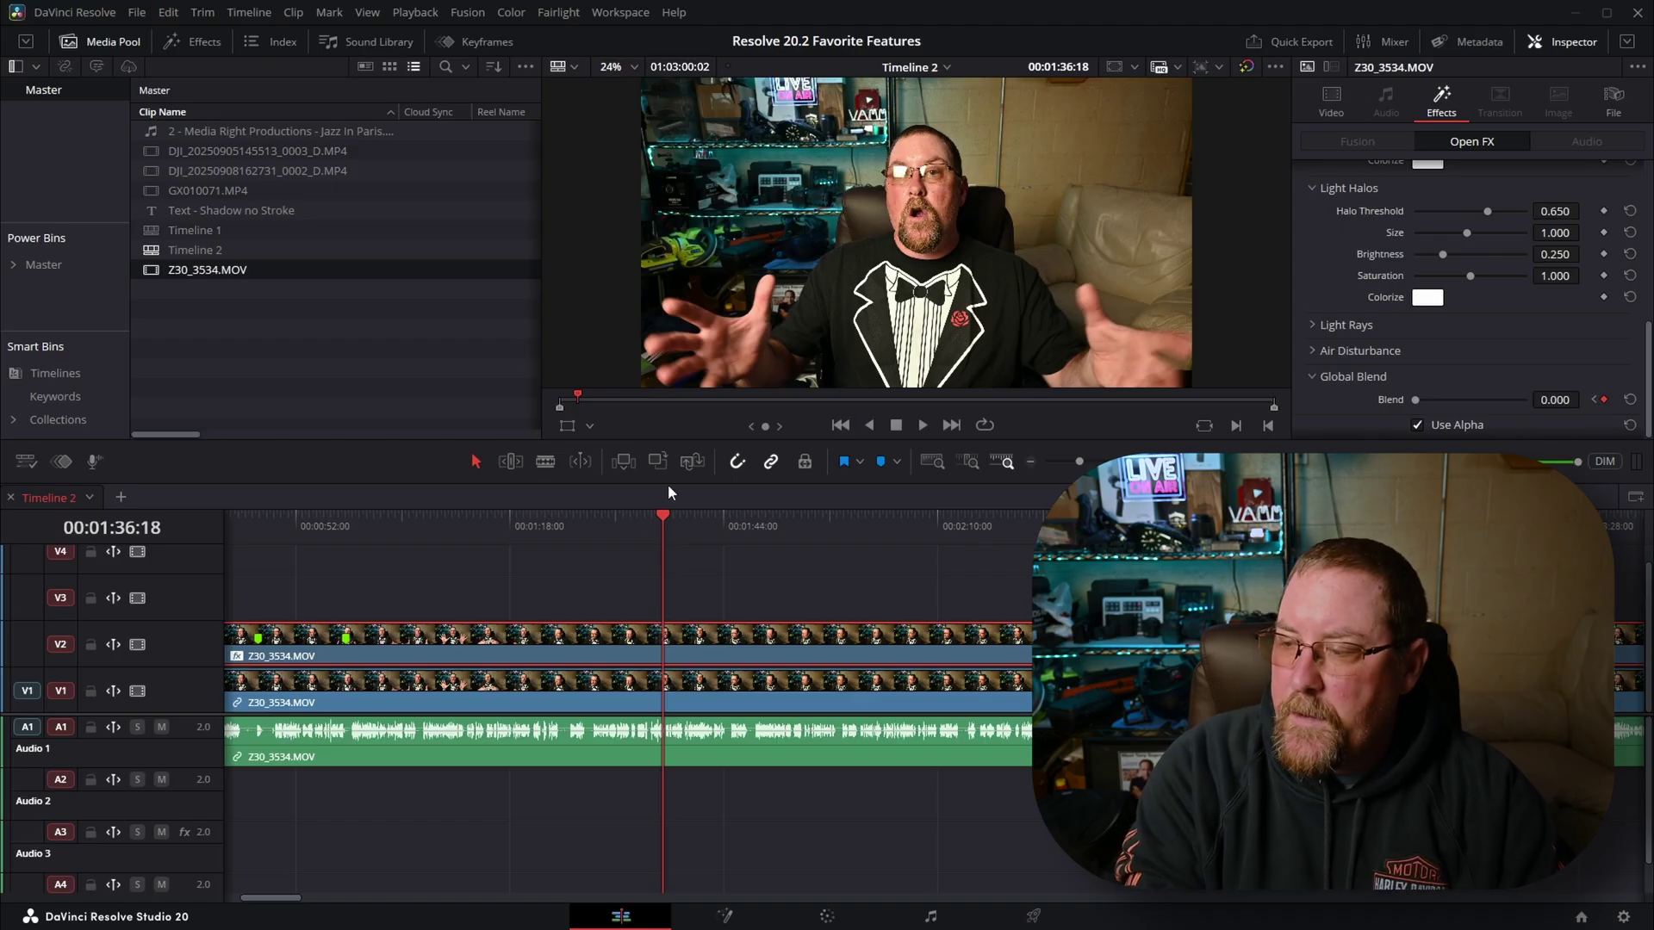
{"action": "key", "text": "space"}
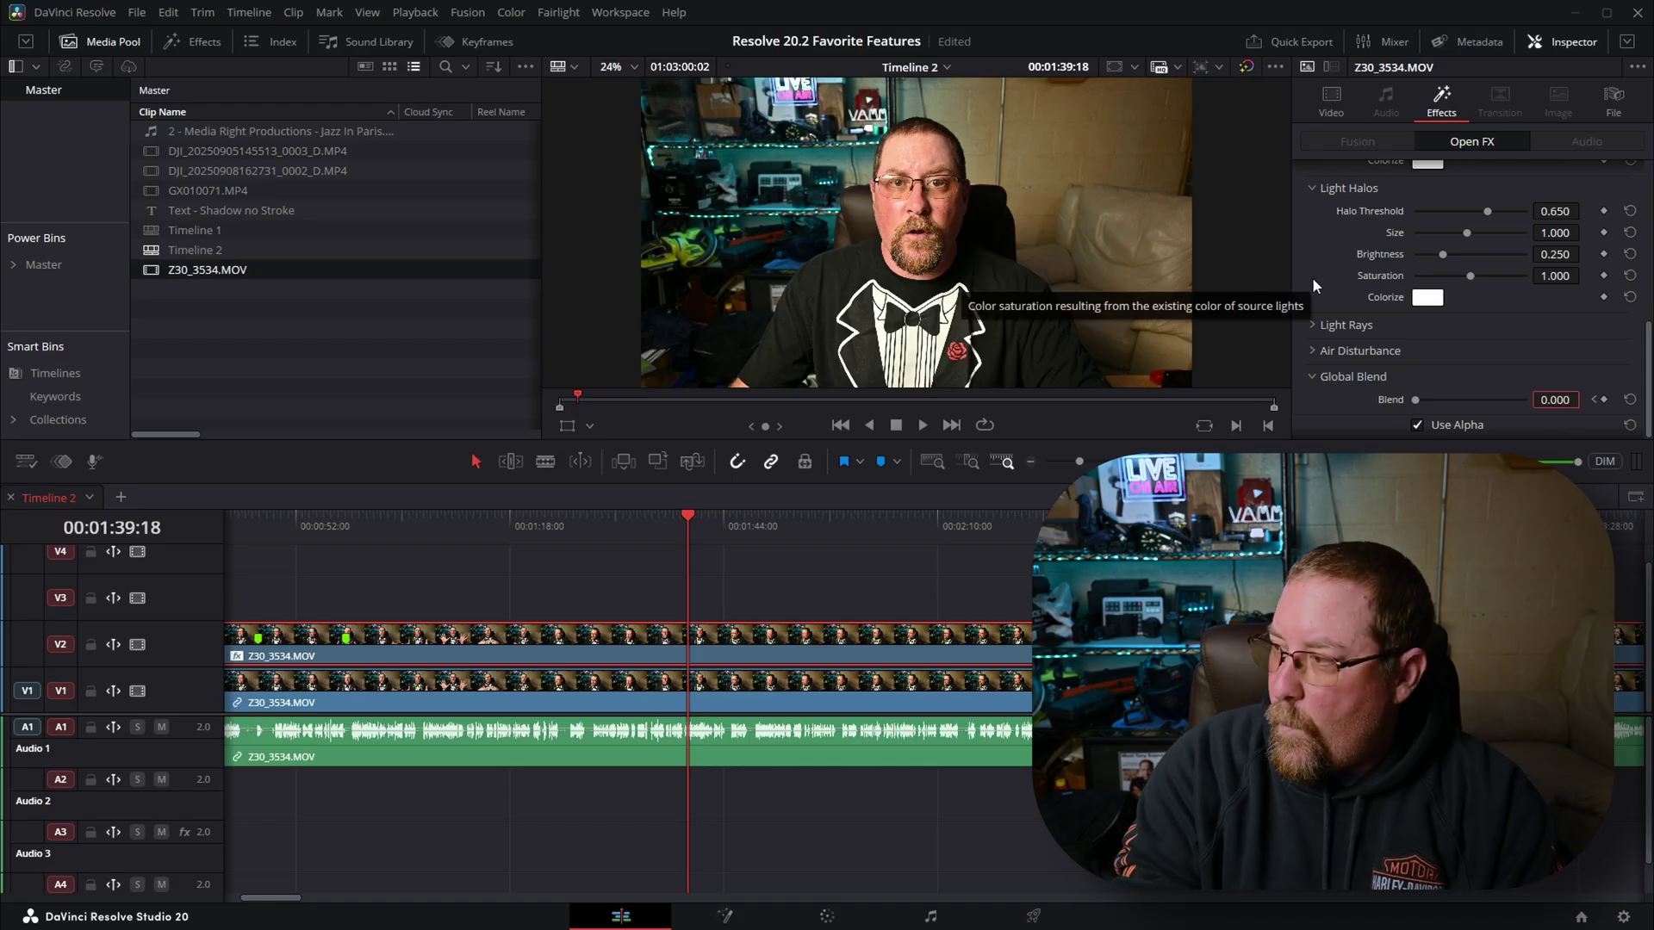
Step: Keyframe the haze Blend at 1.000, then at 0.000 at 01:58:24
{"action": "type", "text": "1"}
{"action": "key", "text": "Return"}
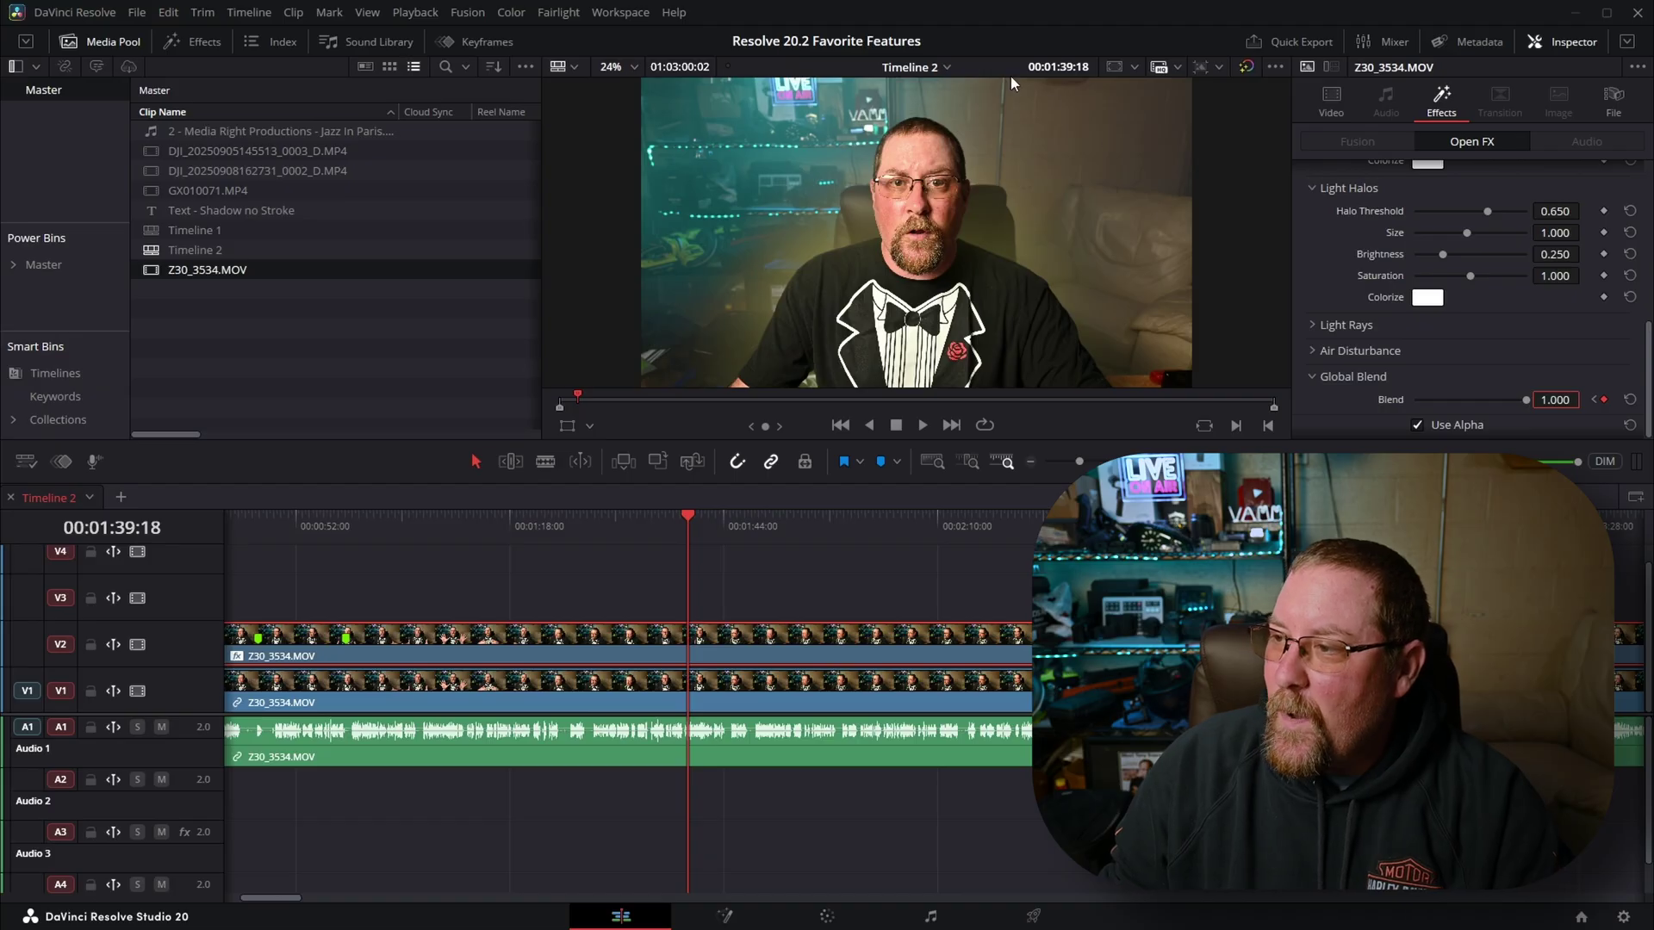
{"action": "left_click", "coordinate": [808, 520]}
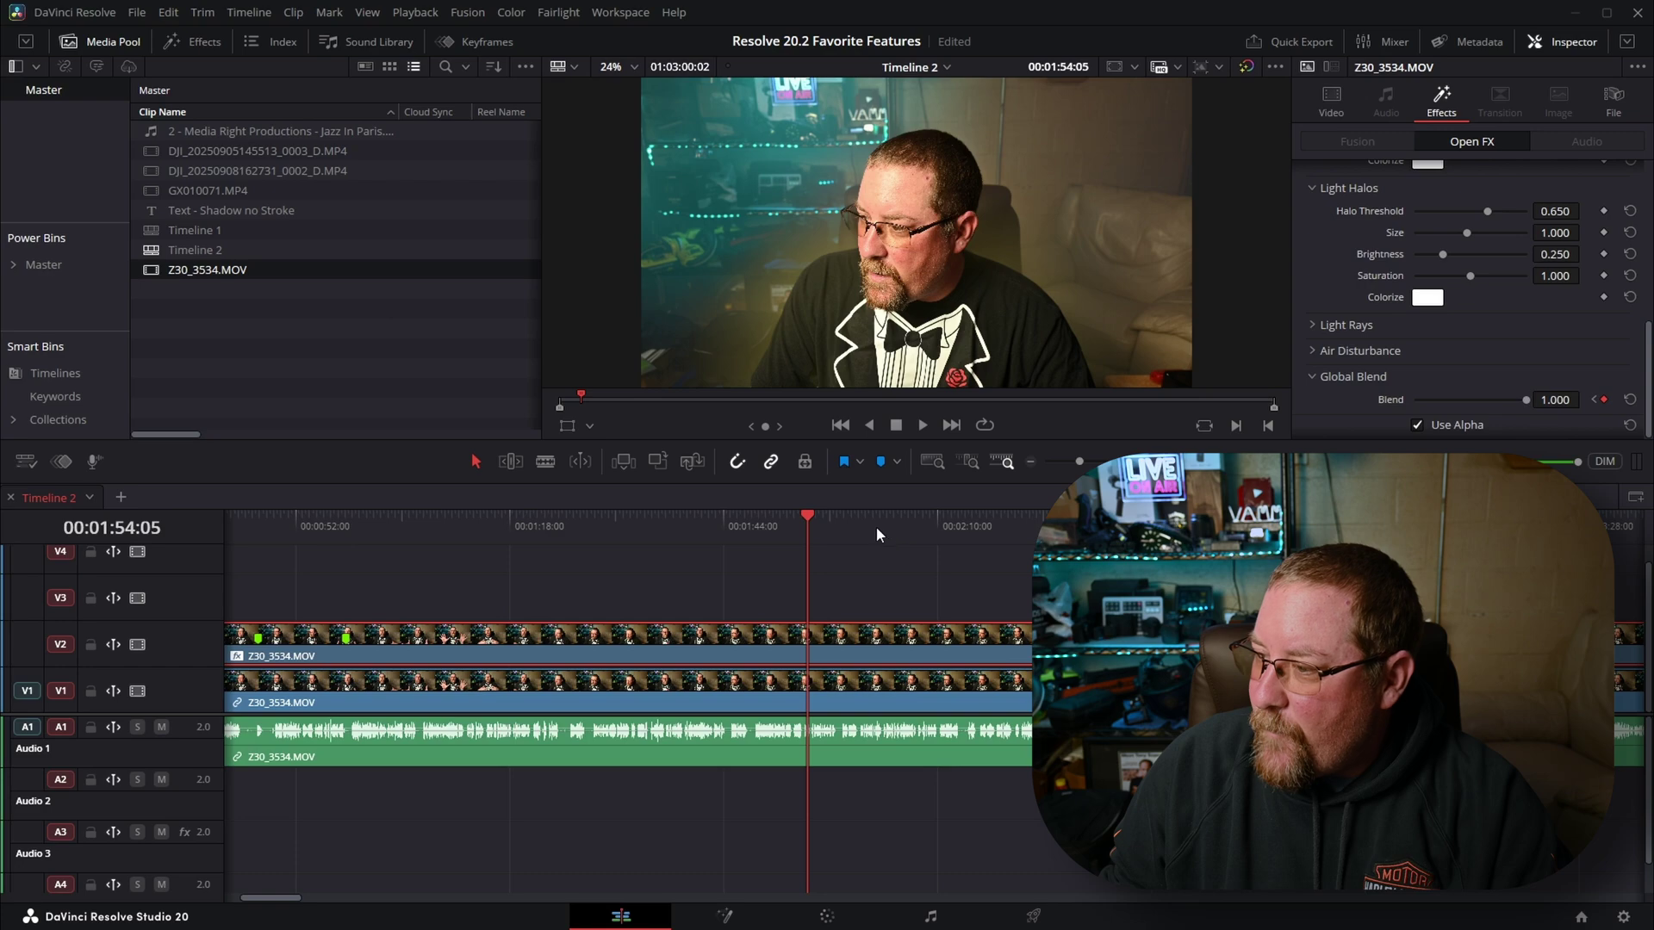
{"action": "left_click", "coordinate": [845, 520]}
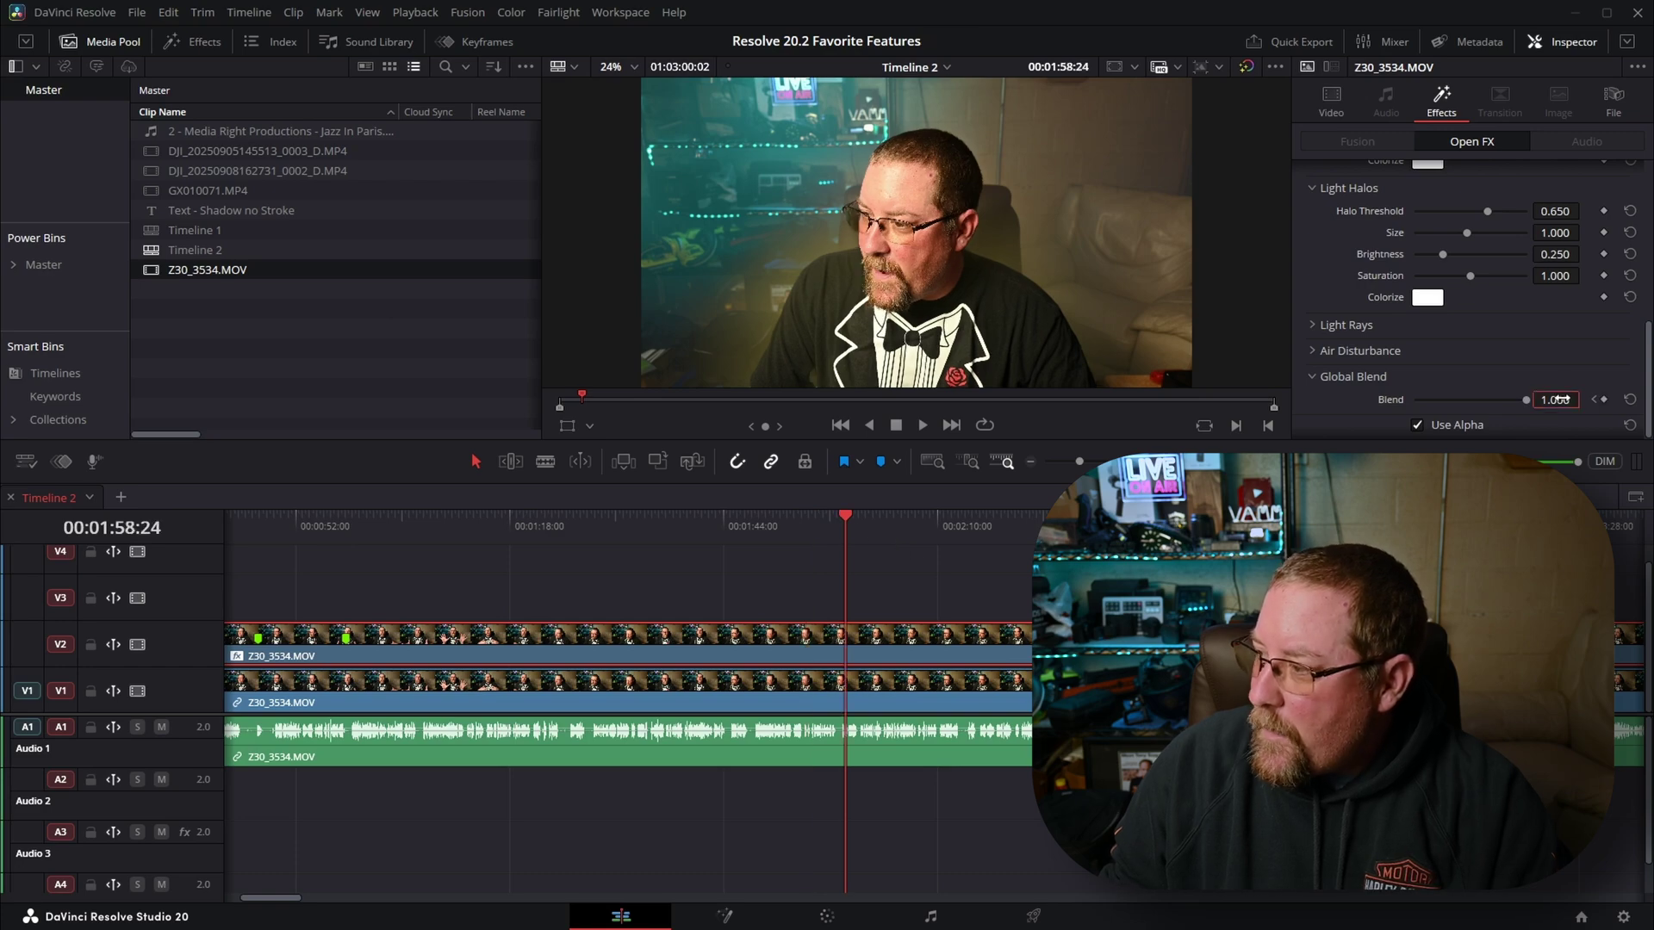
{"action": "type", "text": "0"}
{"action": "key", "text": "Return"}
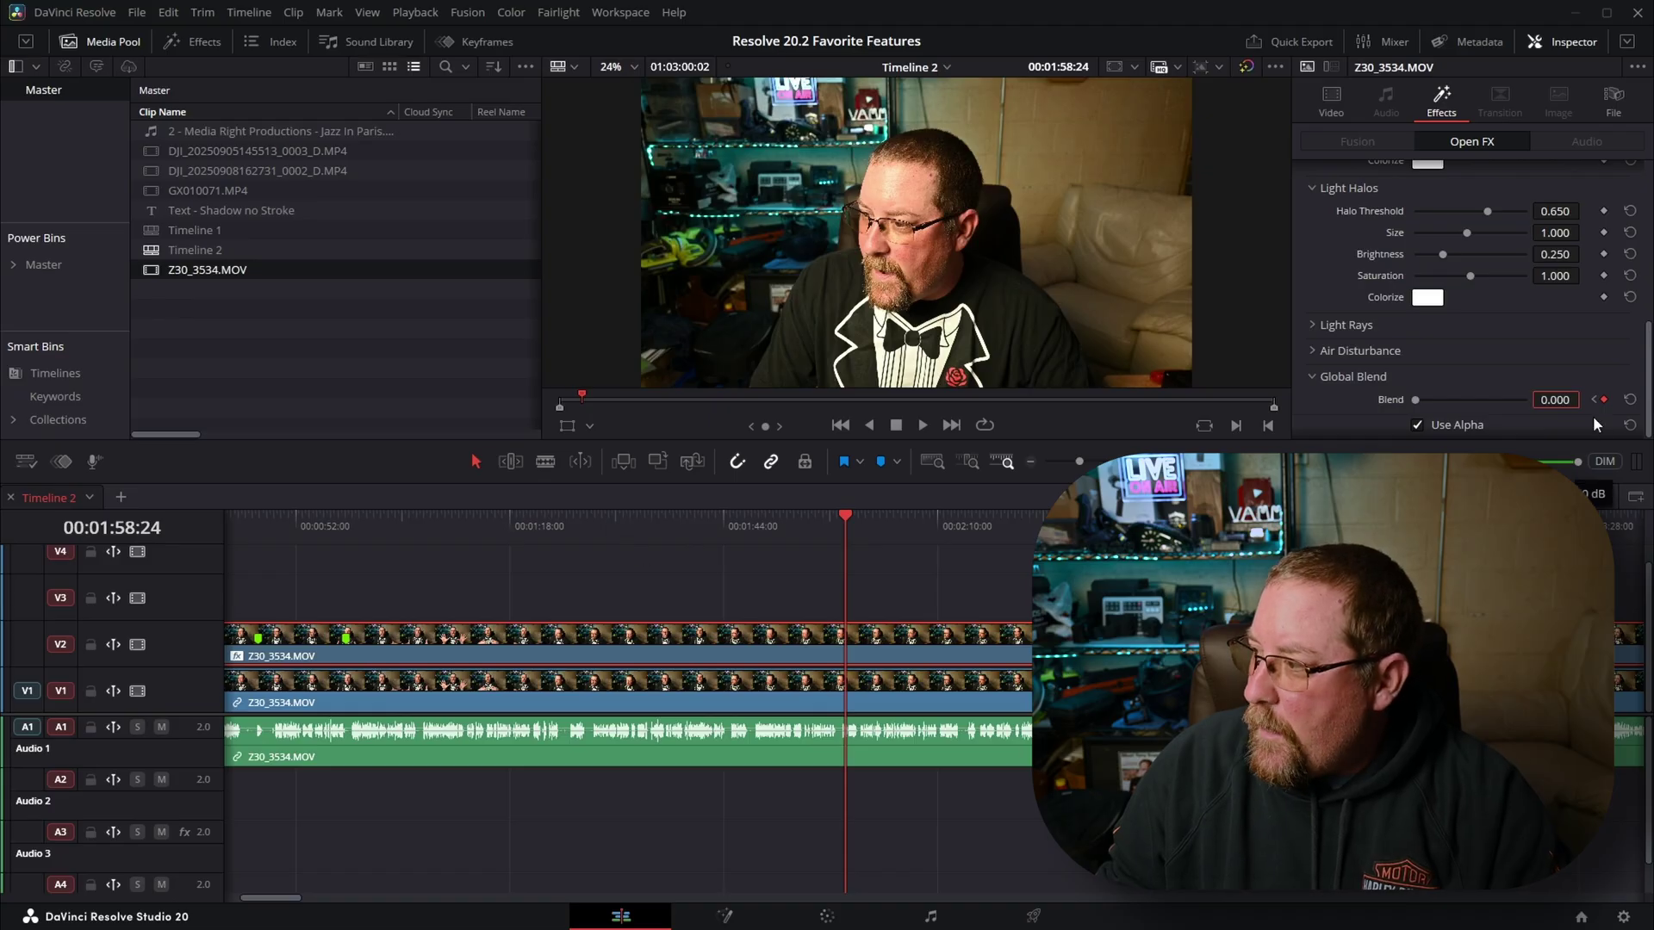
Step: Step through the Blend keyframes and play back the haze fade
{"action": "left_click", "coordinate": [1595, 399]}
{"action": "left_click", "coordinate": [1595, 399]}
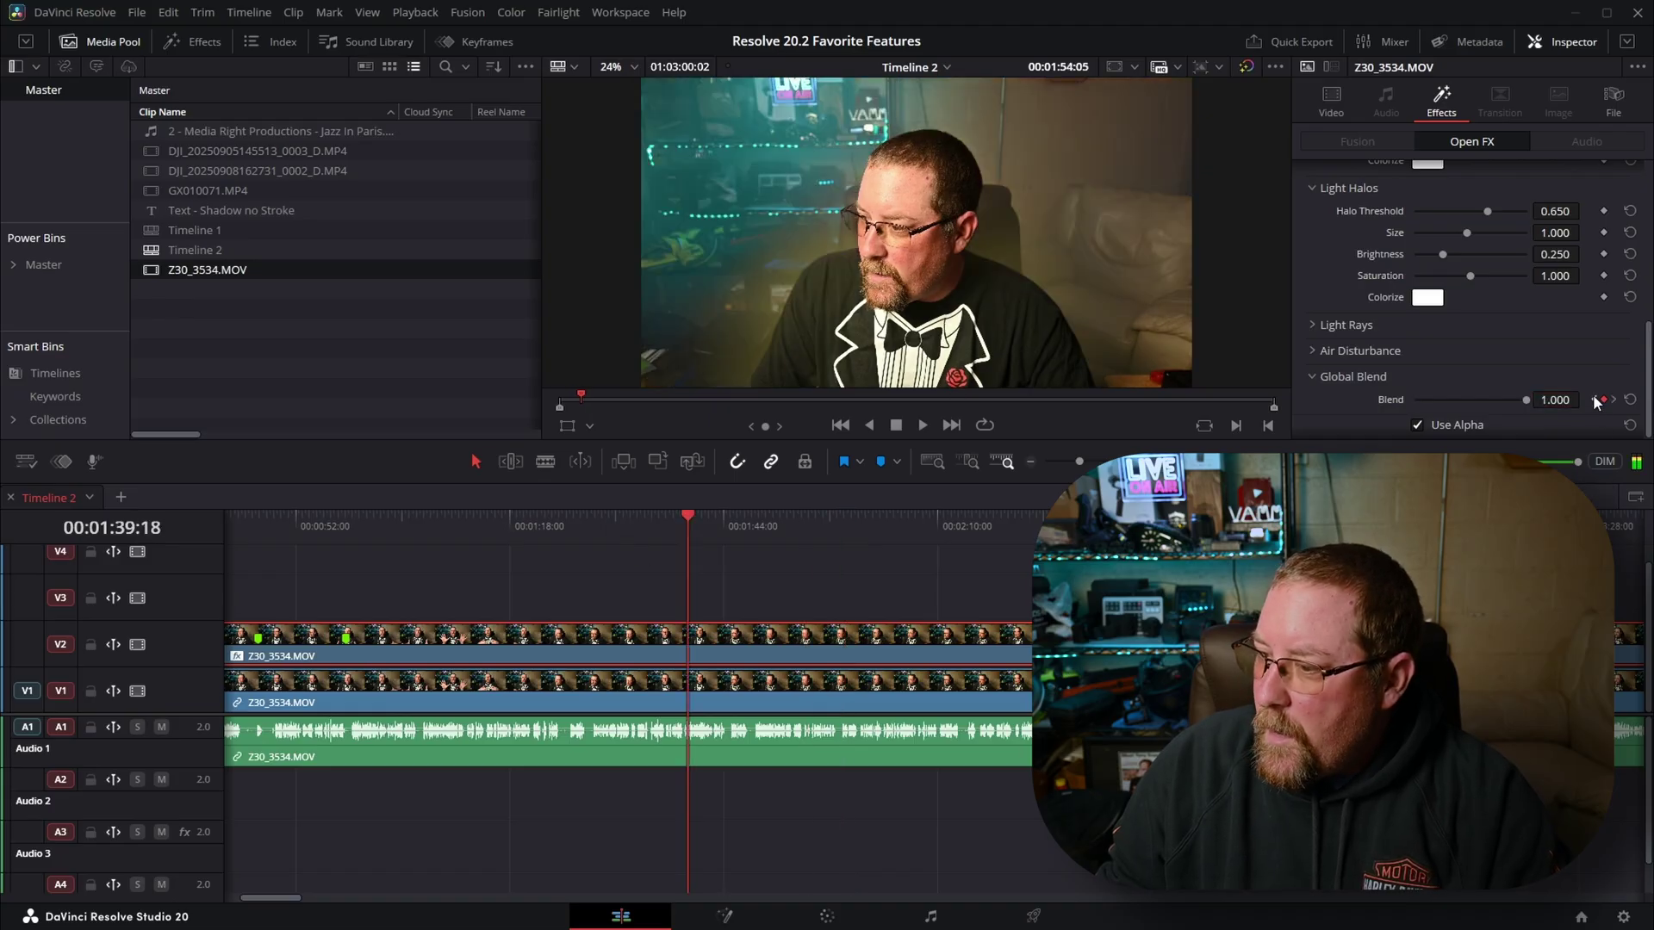
{"action": "left_click", "coordinate": [1595, 399]}
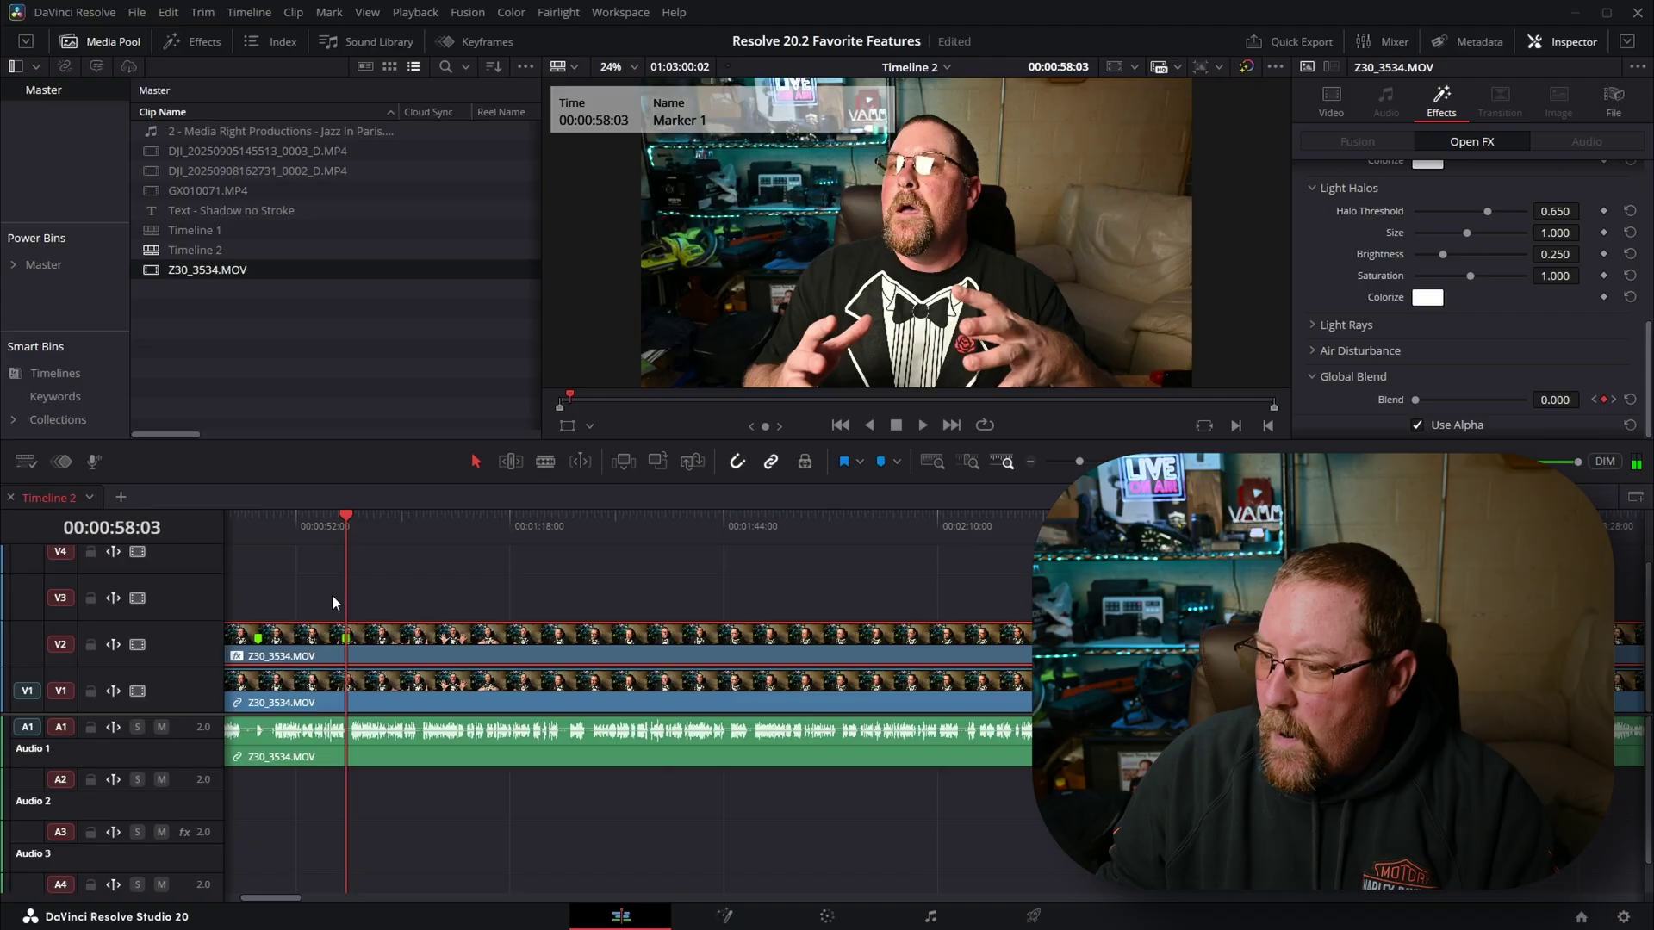
{"action": "left_click", "coordinate": [1614, 400]}
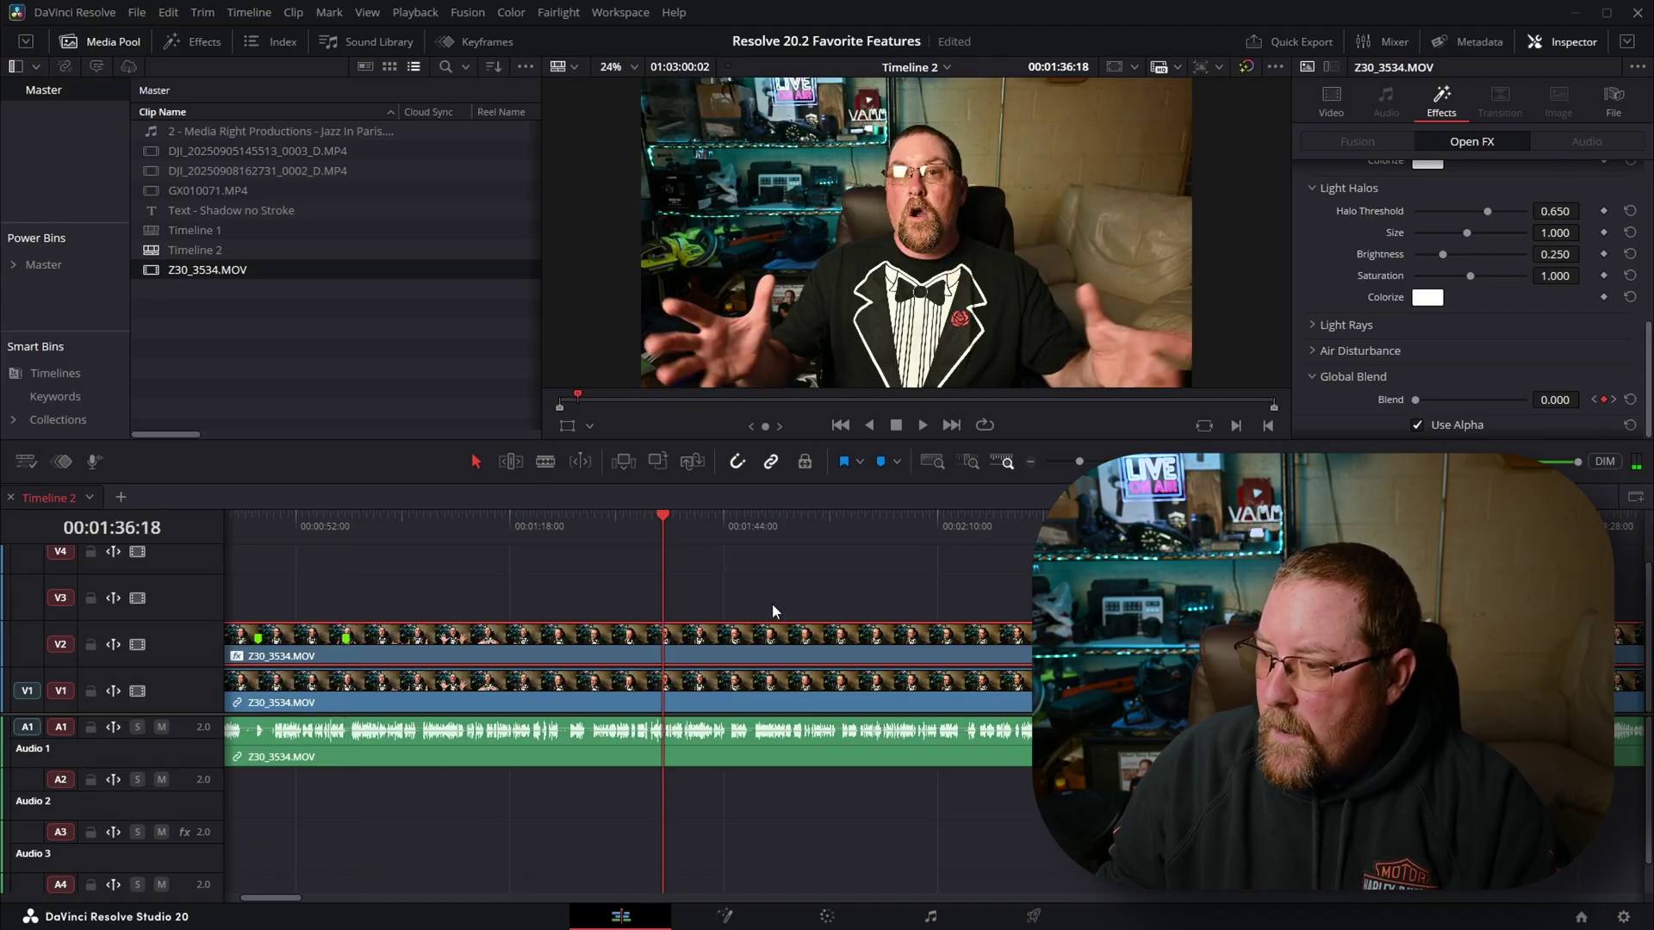
{"action": "key", "text": "space"}
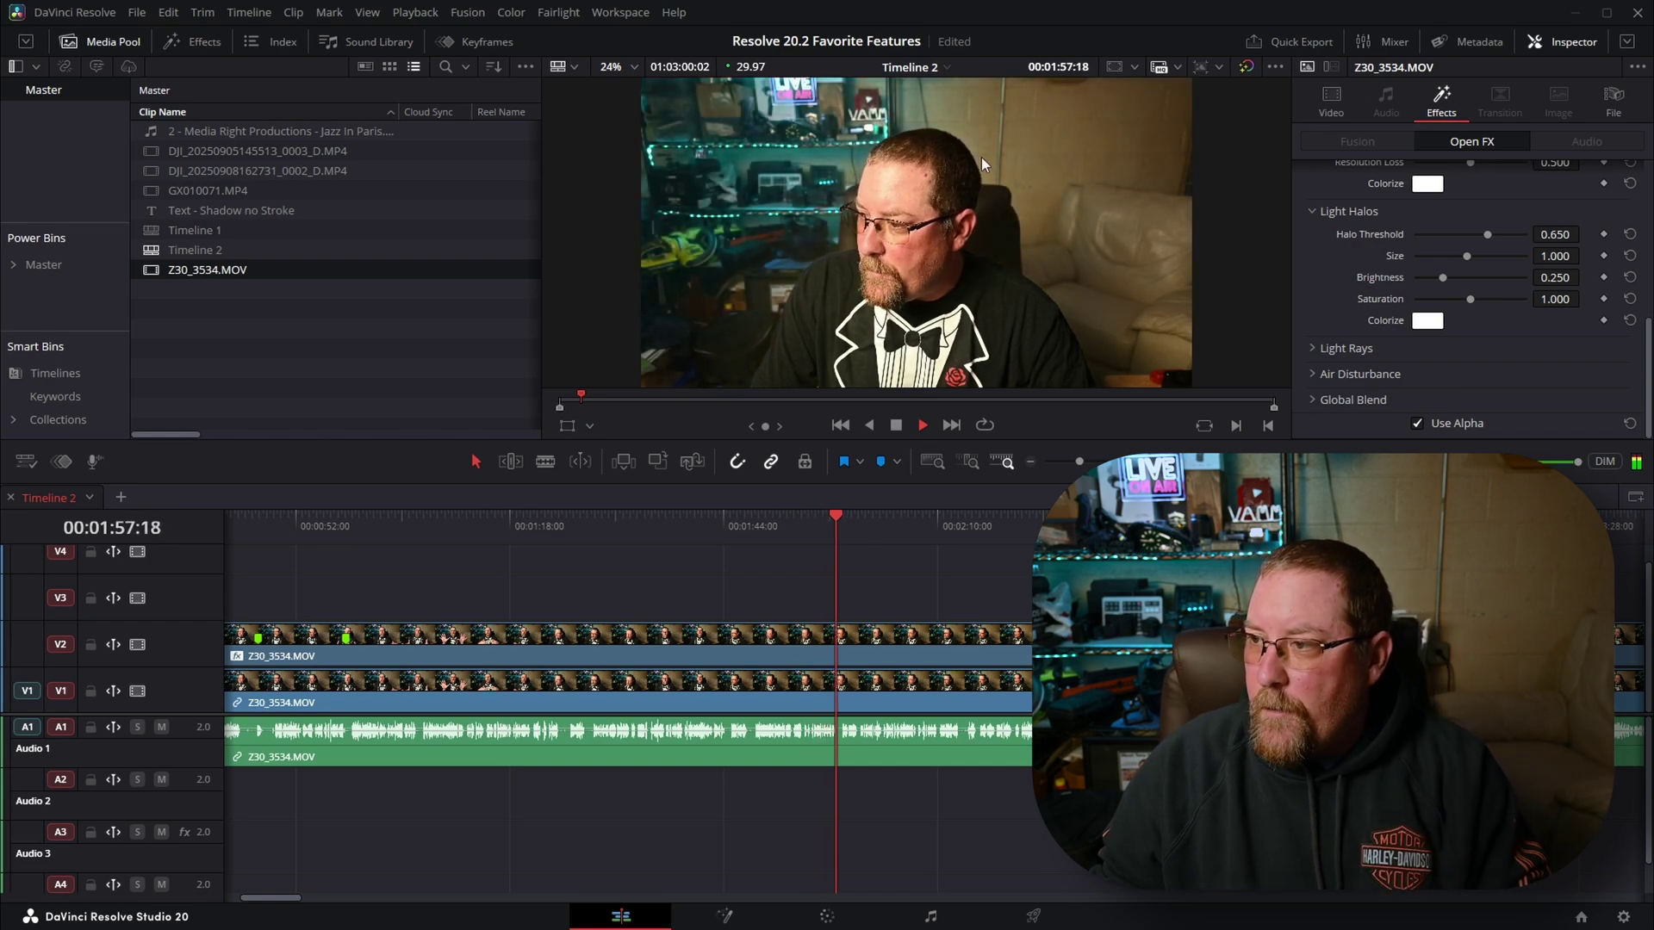
{"action": "key", "text": "space"}
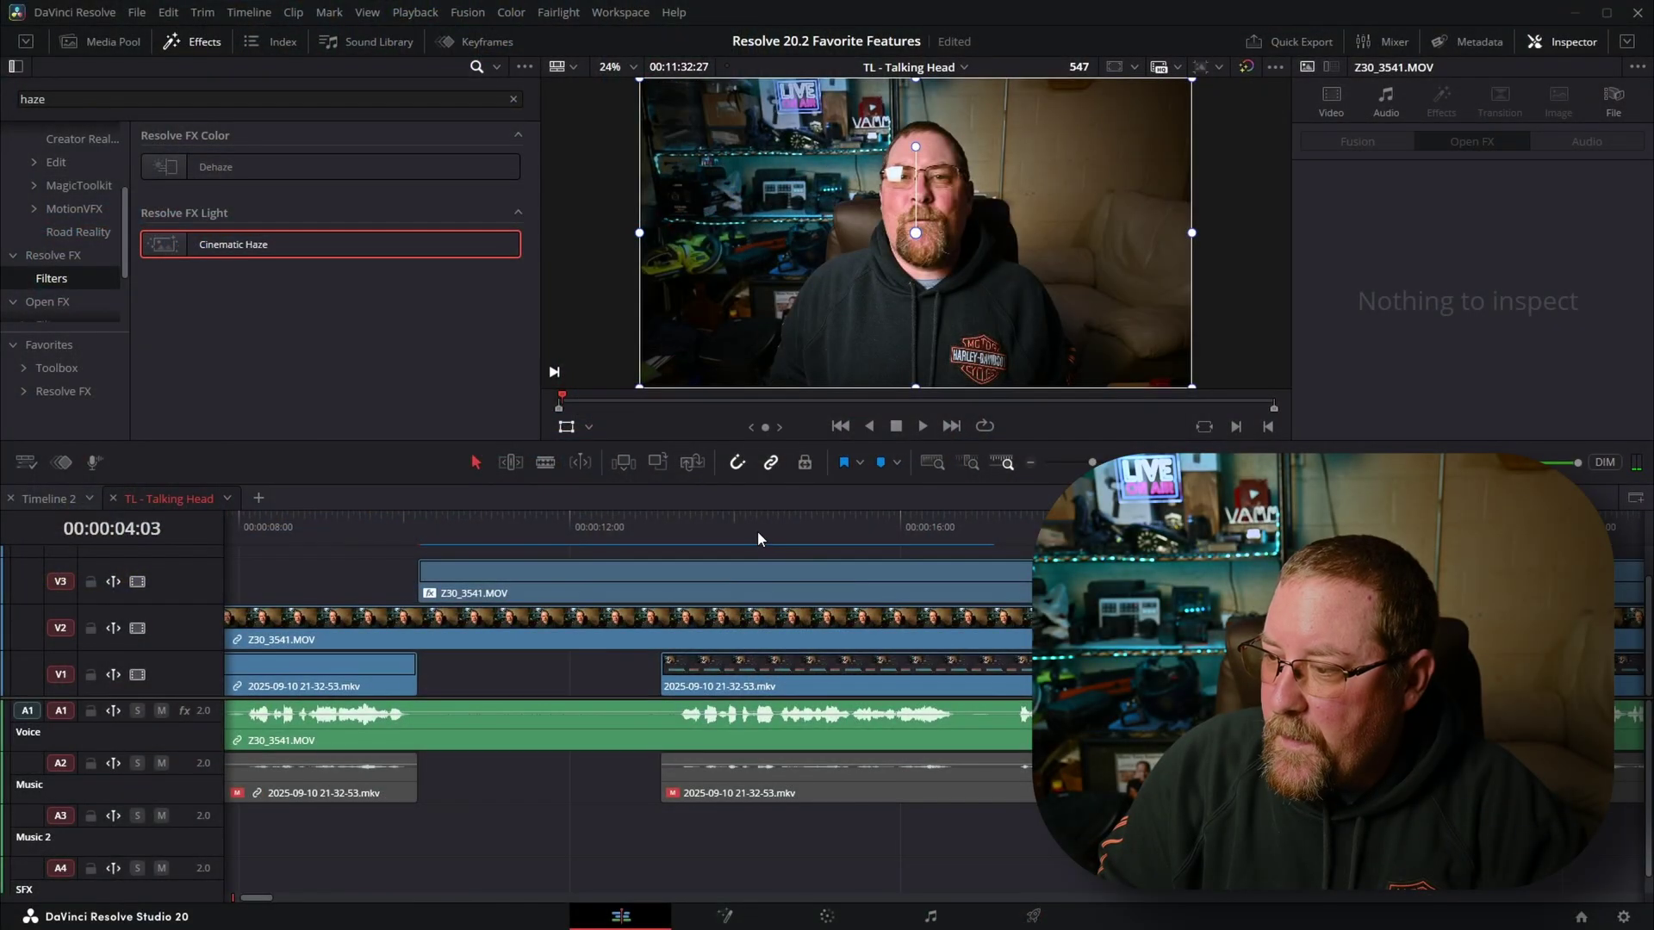
Step: Show the V3 clip's Render Cache OFX Filter submenu listing AI Cinematic Haze
{"action": "left_click", "coordinate": [757, 539]}
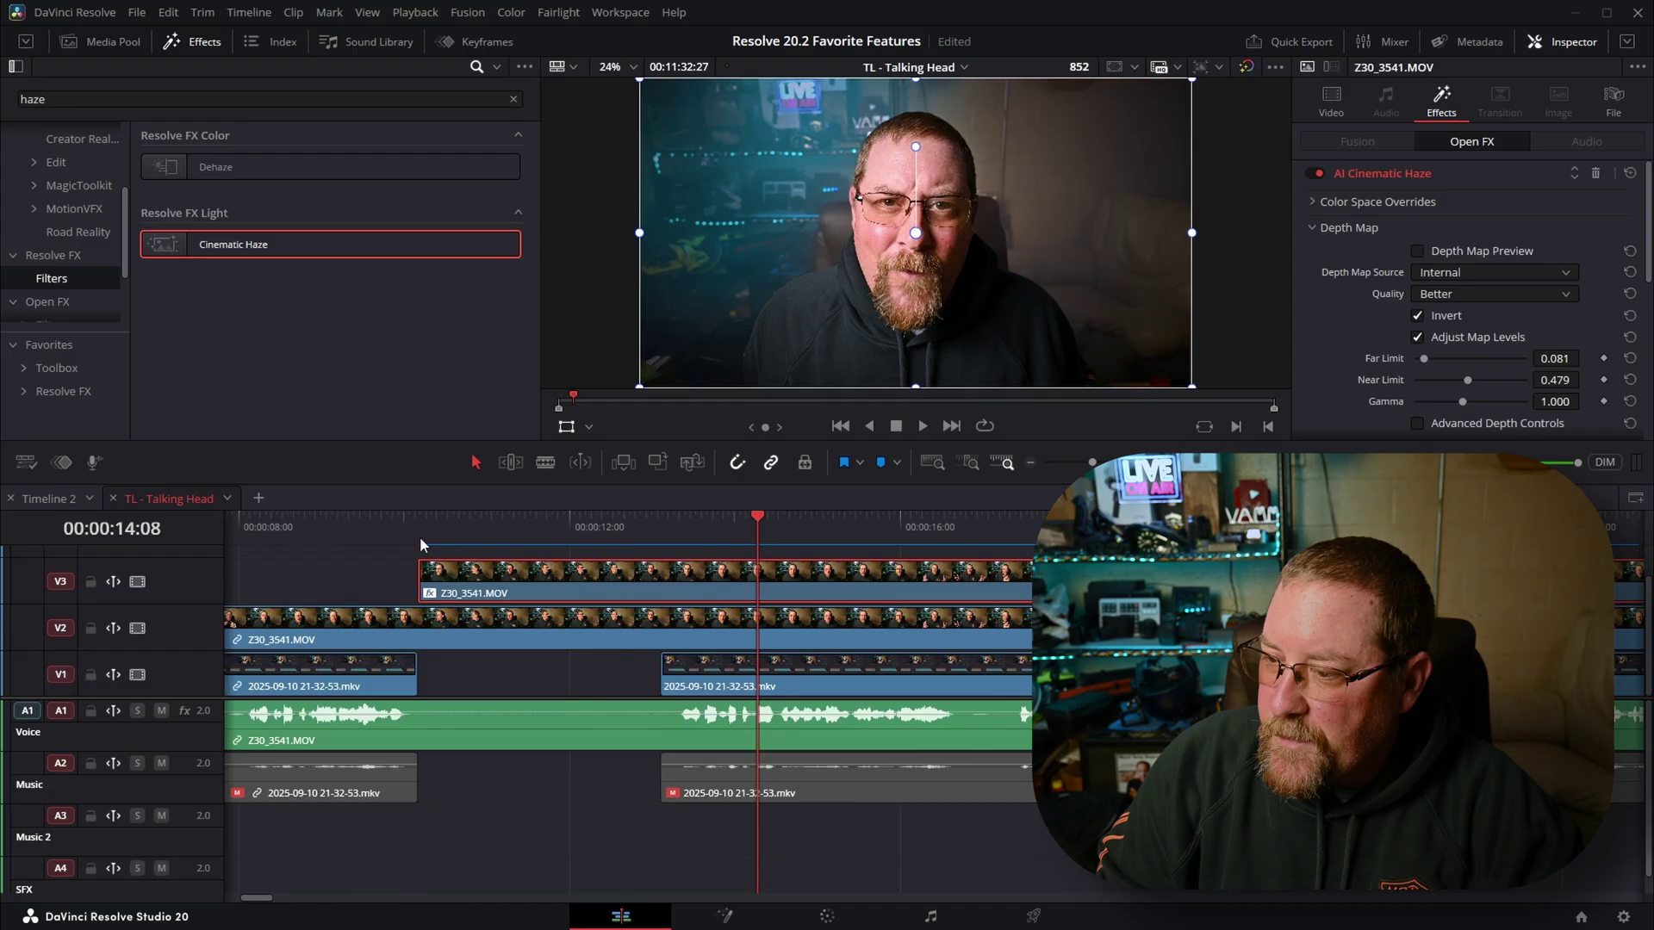
{"action": "right_click", "coordinate": [660, 581]}
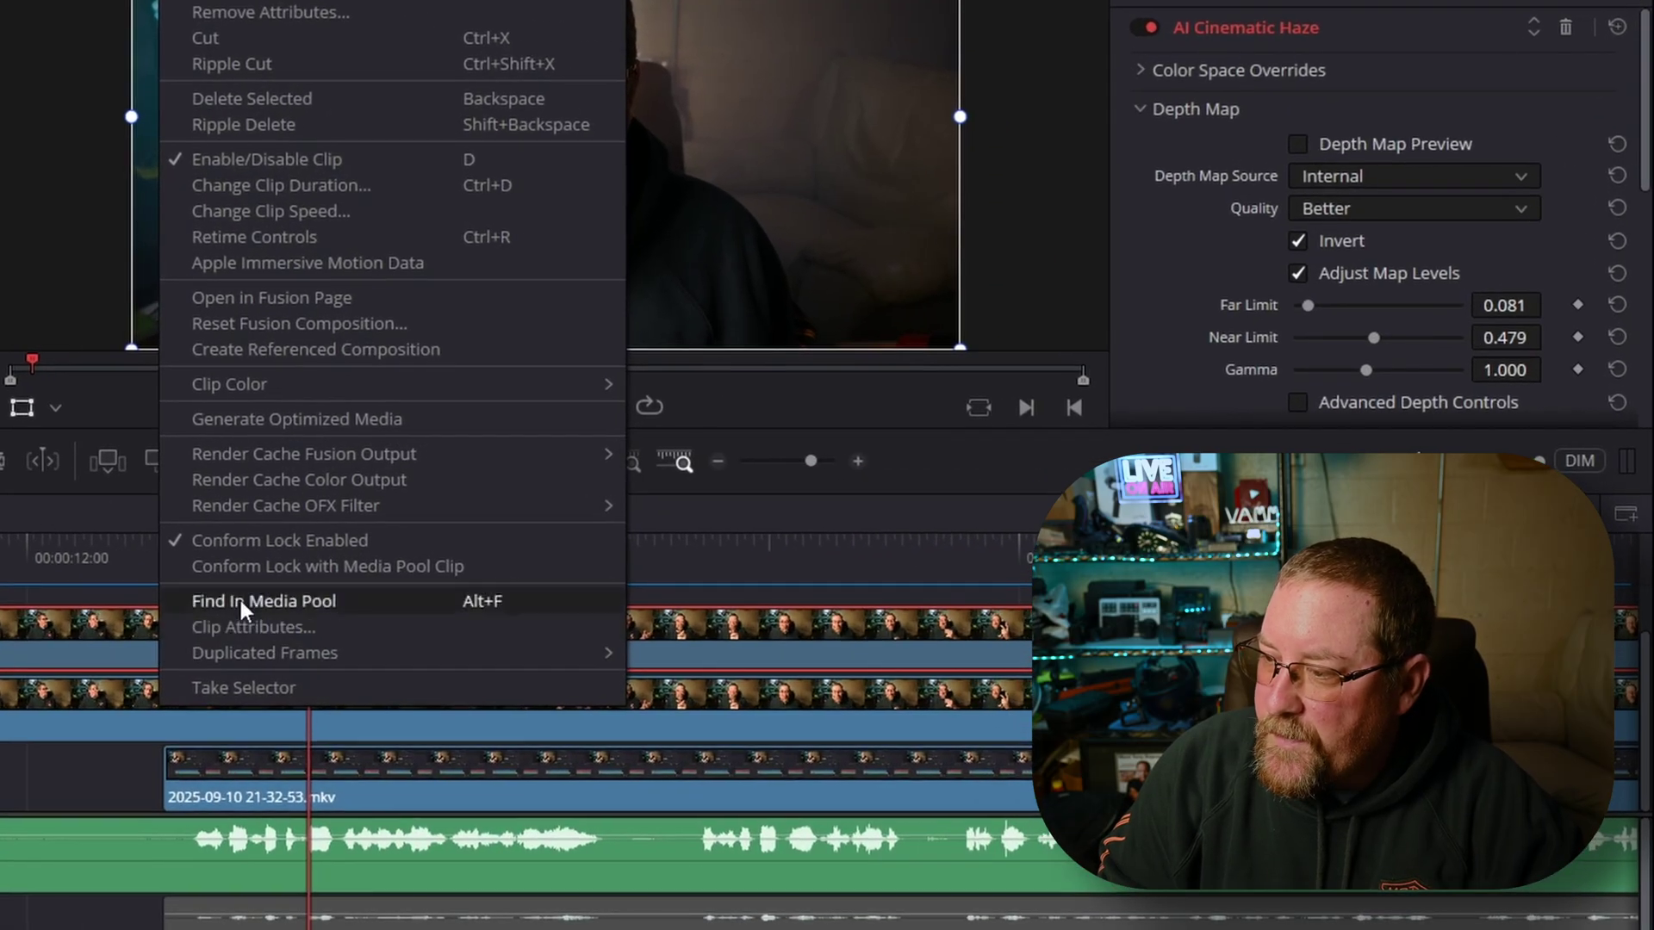
{"action": "mouse_move", "coordinate": [305, 509]}
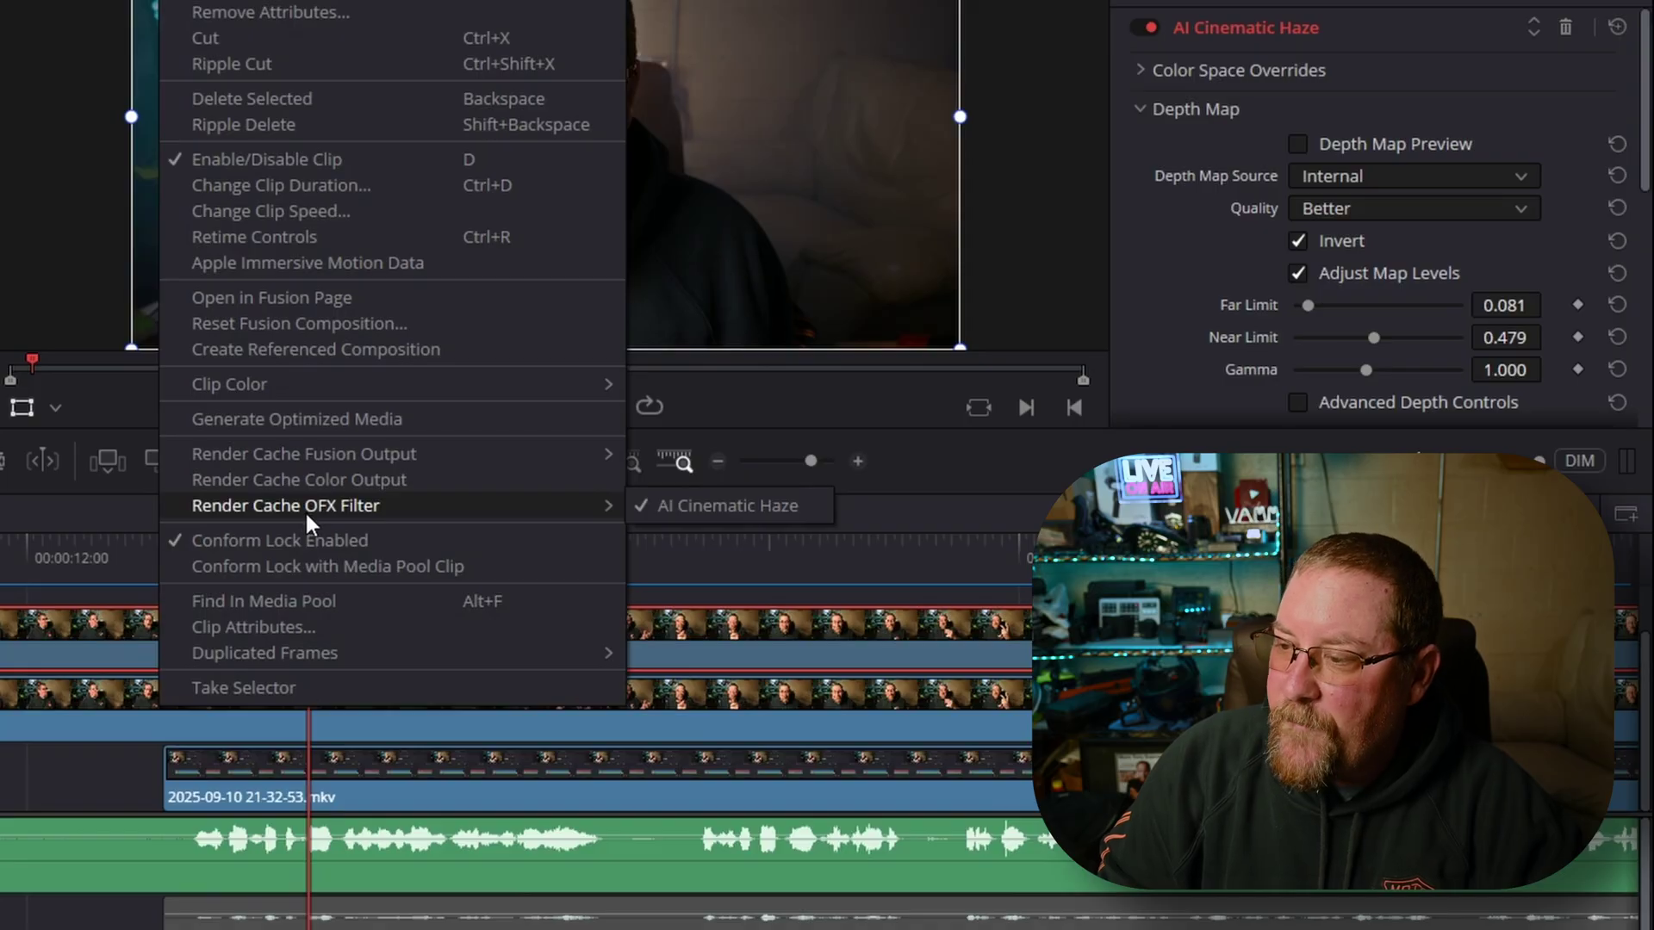